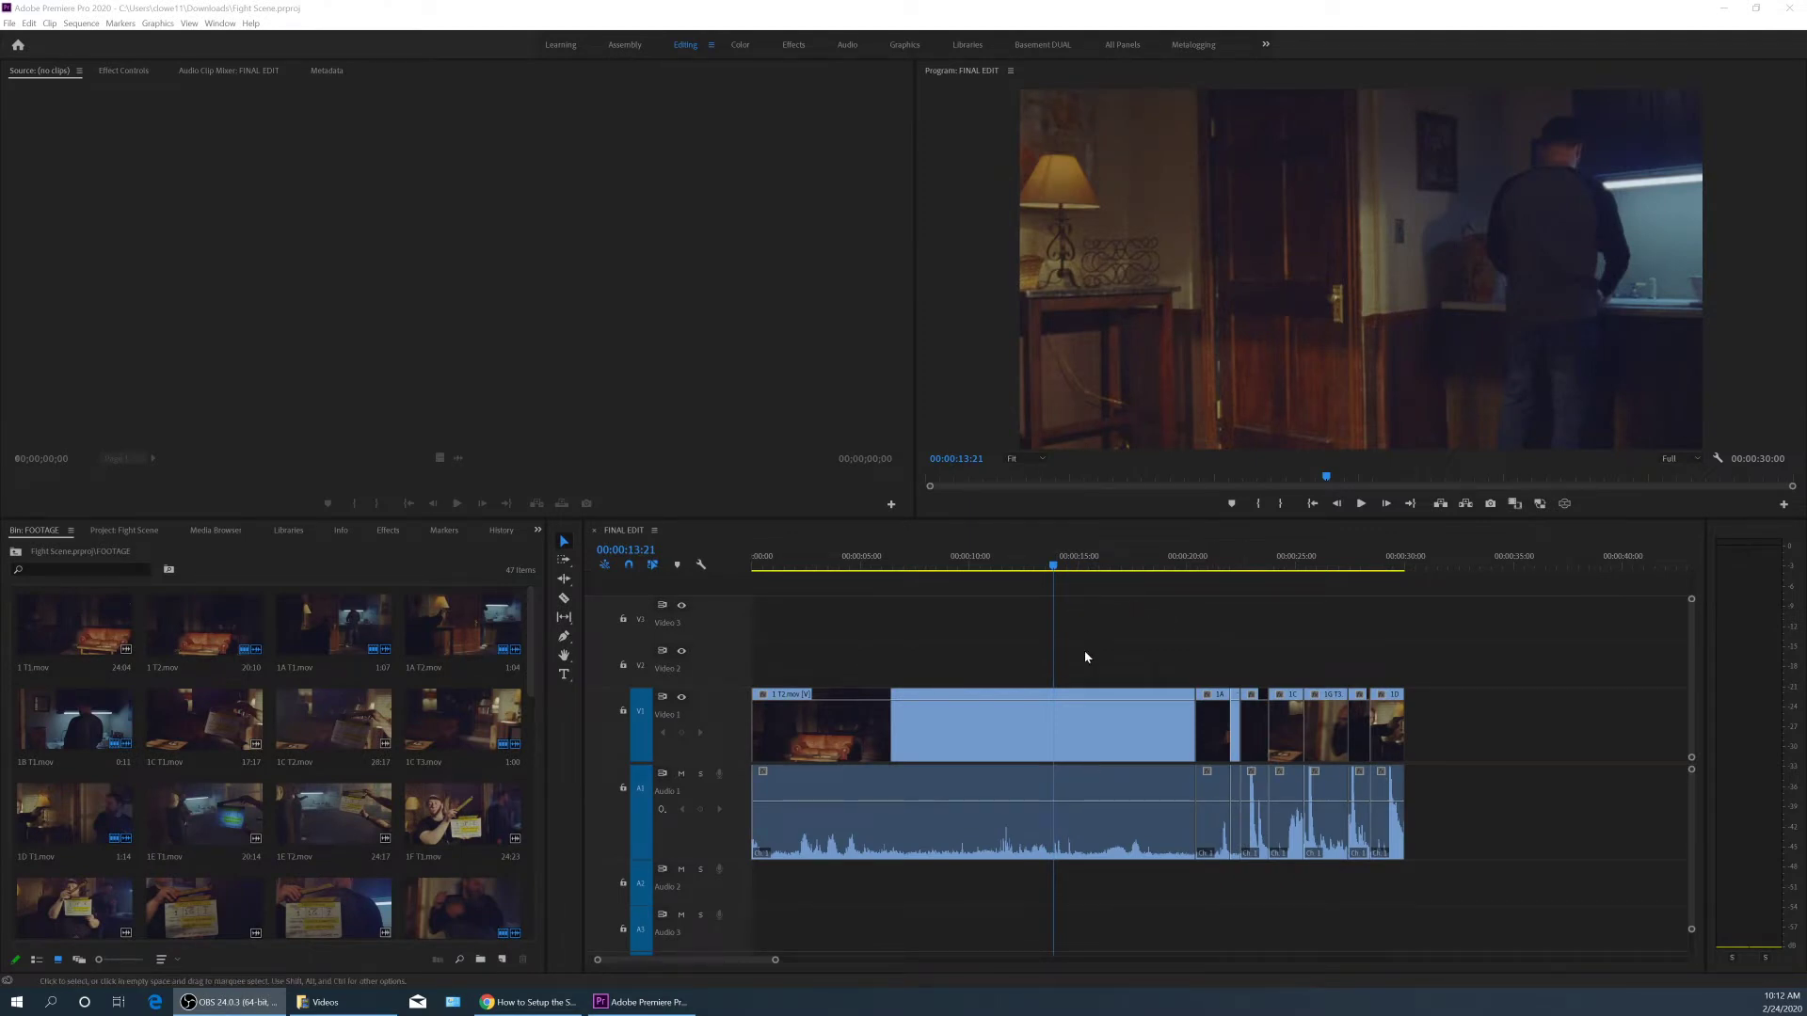
In the Assembly workspace, play through the sofa-to-kitchen cut, zoomed in around 19:02.
{"action": "left_click", "coordinate": [625, 44]}
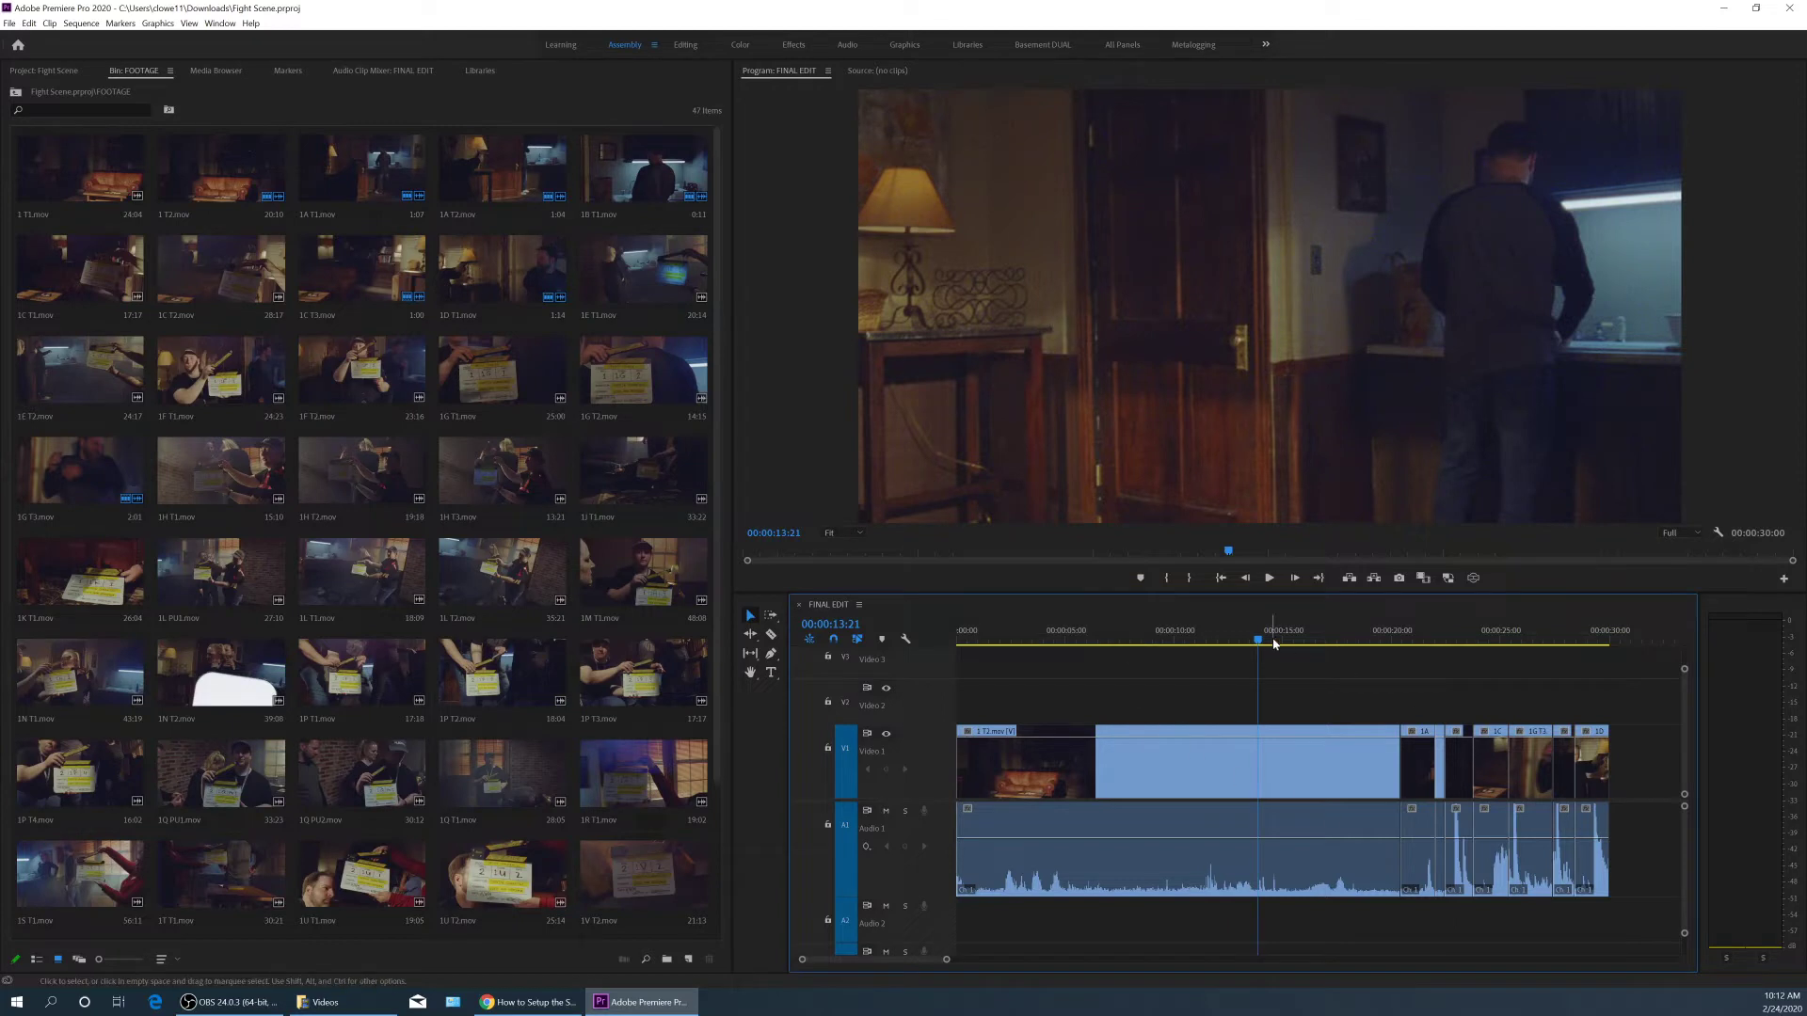
{"action": "left_click", "coordinate": [1353, 641]}
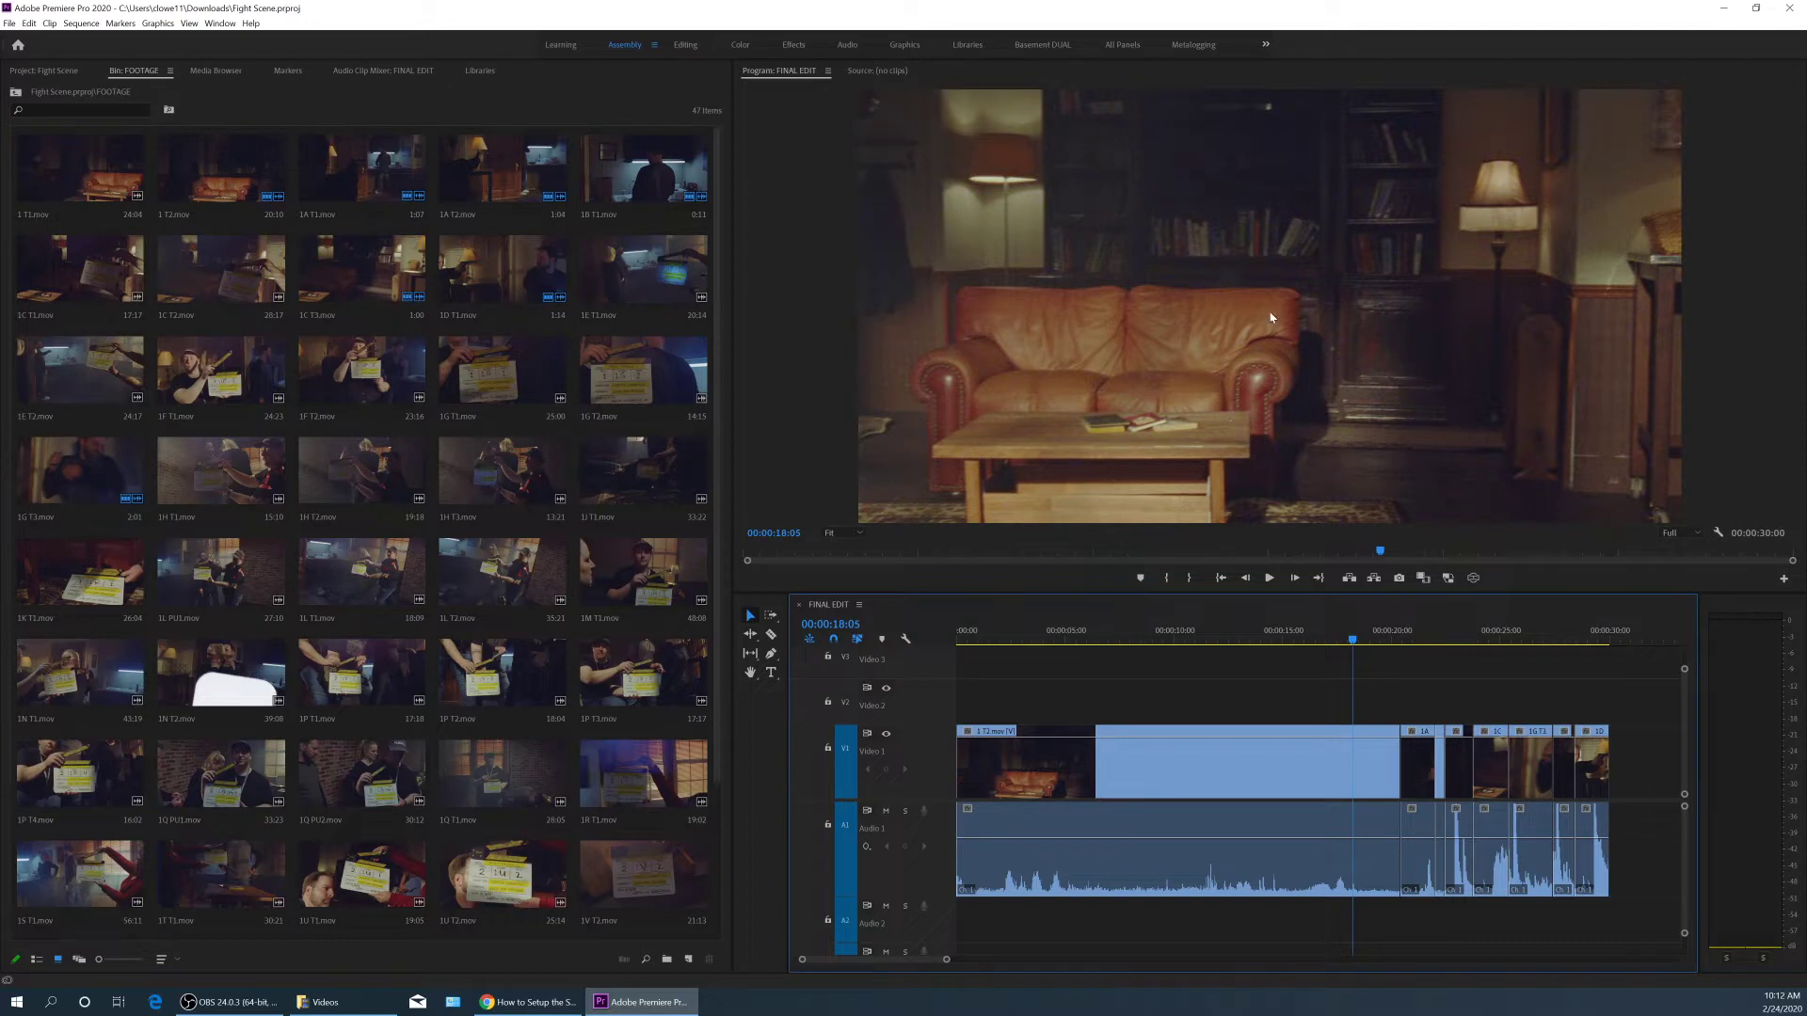
{"action": "key", "text": "space"}
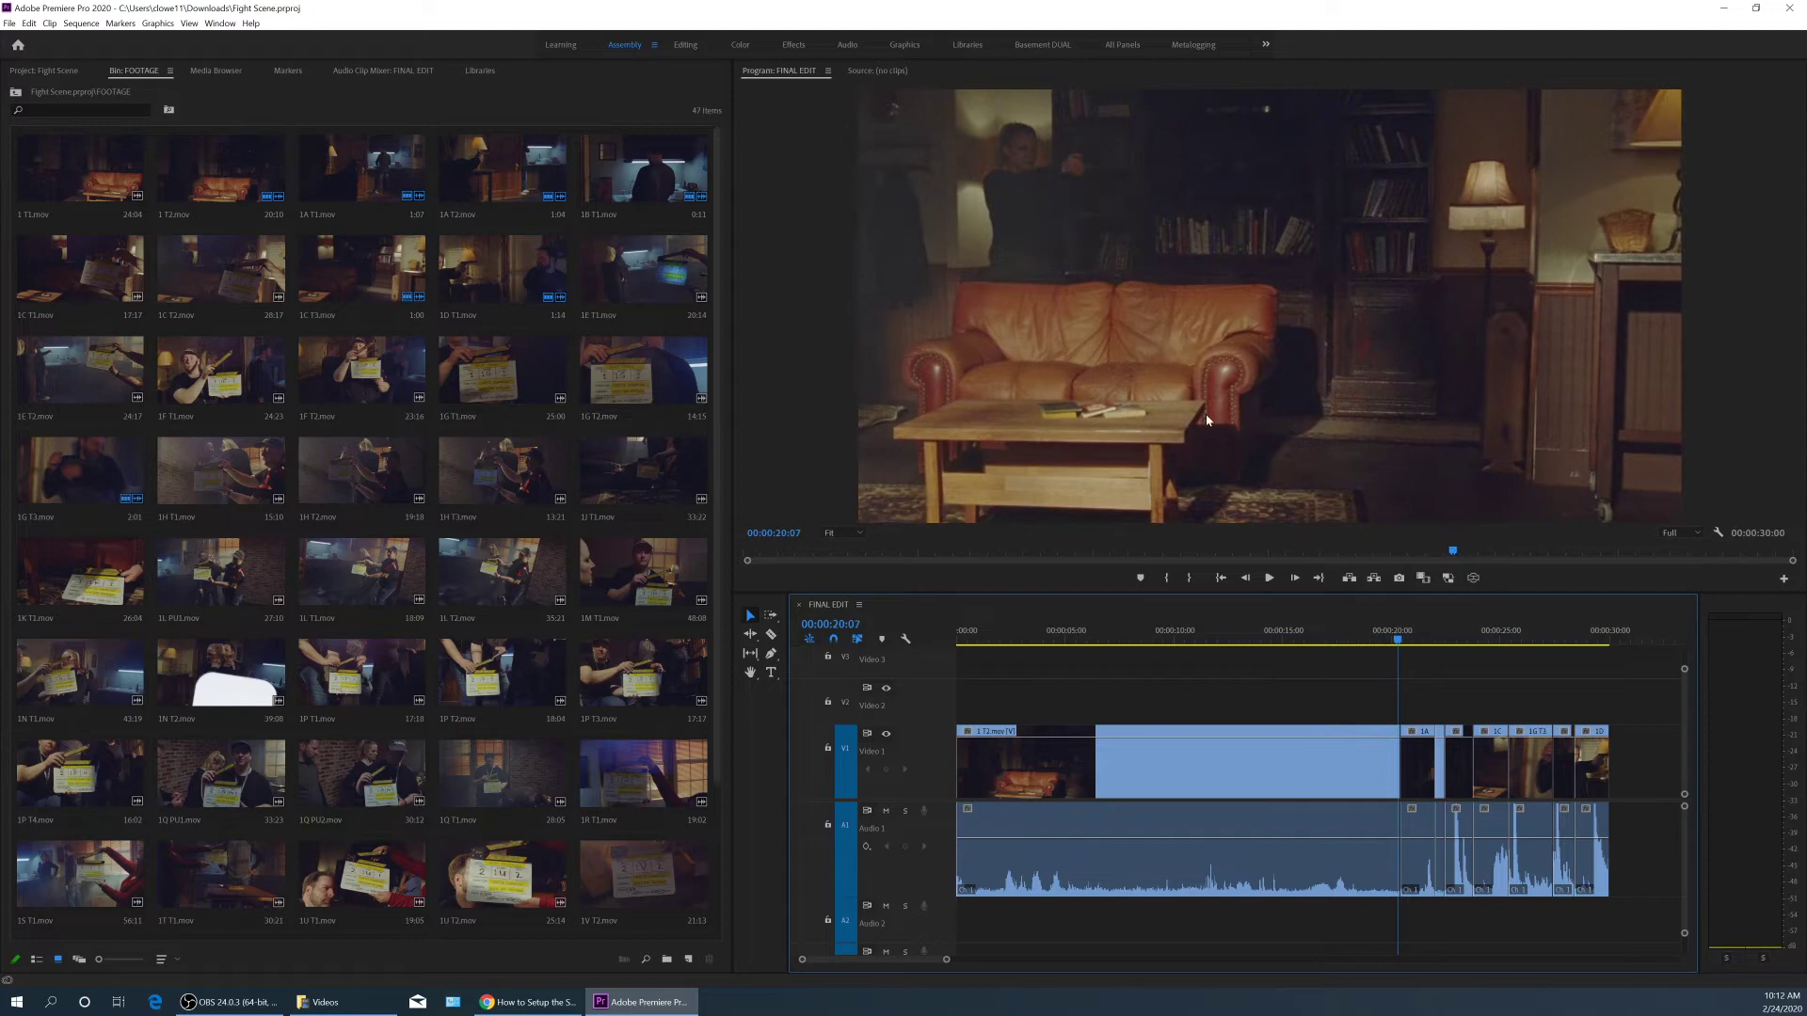
{"action": "key", "text": "space"}
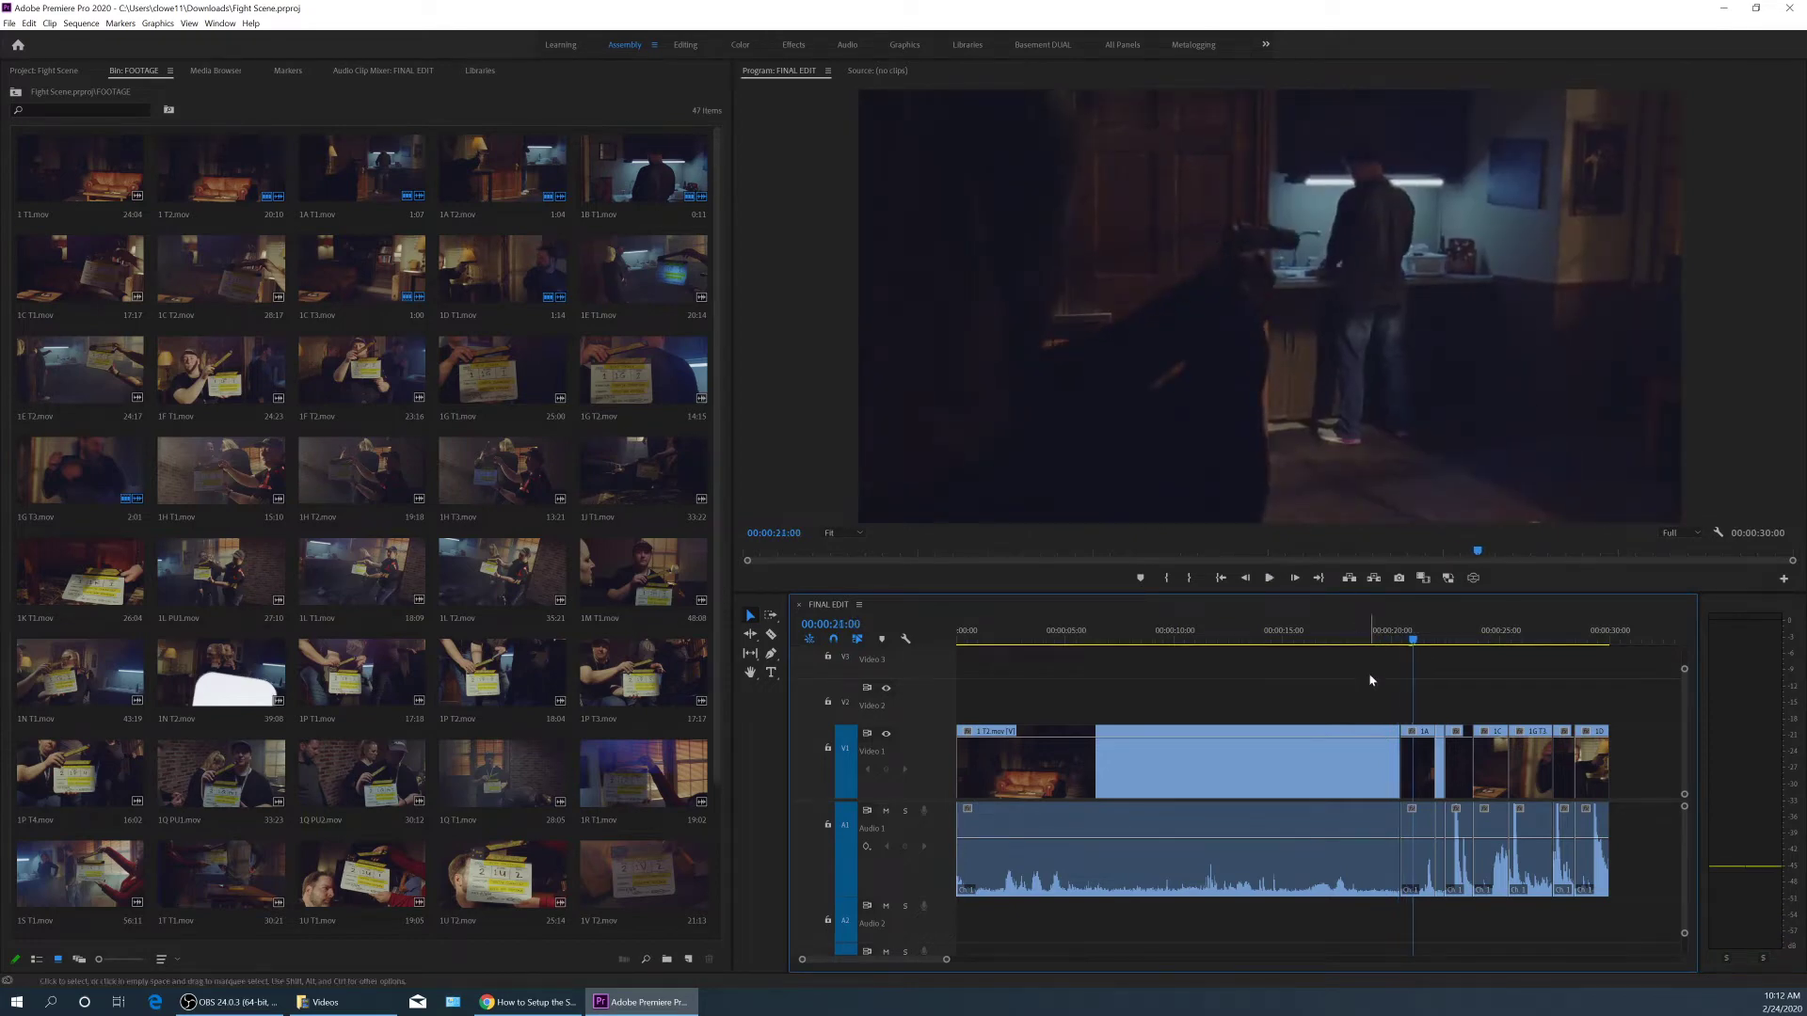
{"action": "left_click", "coordinate": [1374, 641]}
{"action": "key", "text": "="}
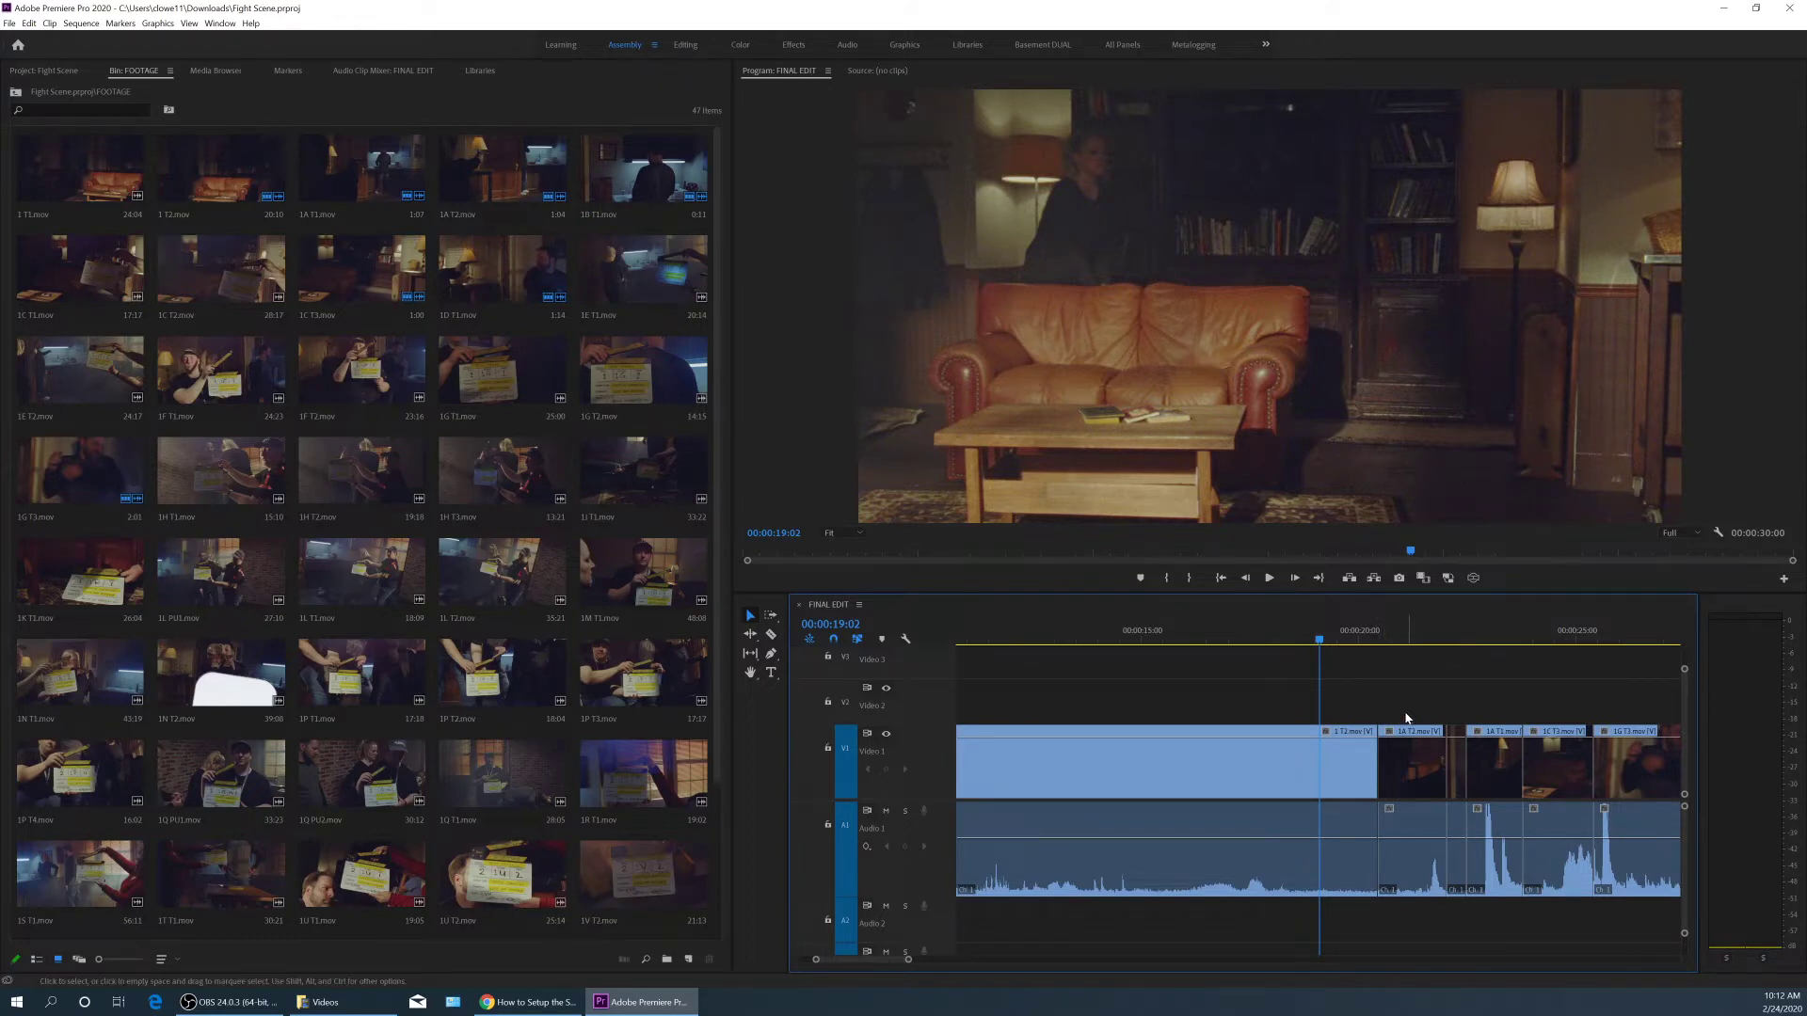
{"action": "key", "text": "space"}
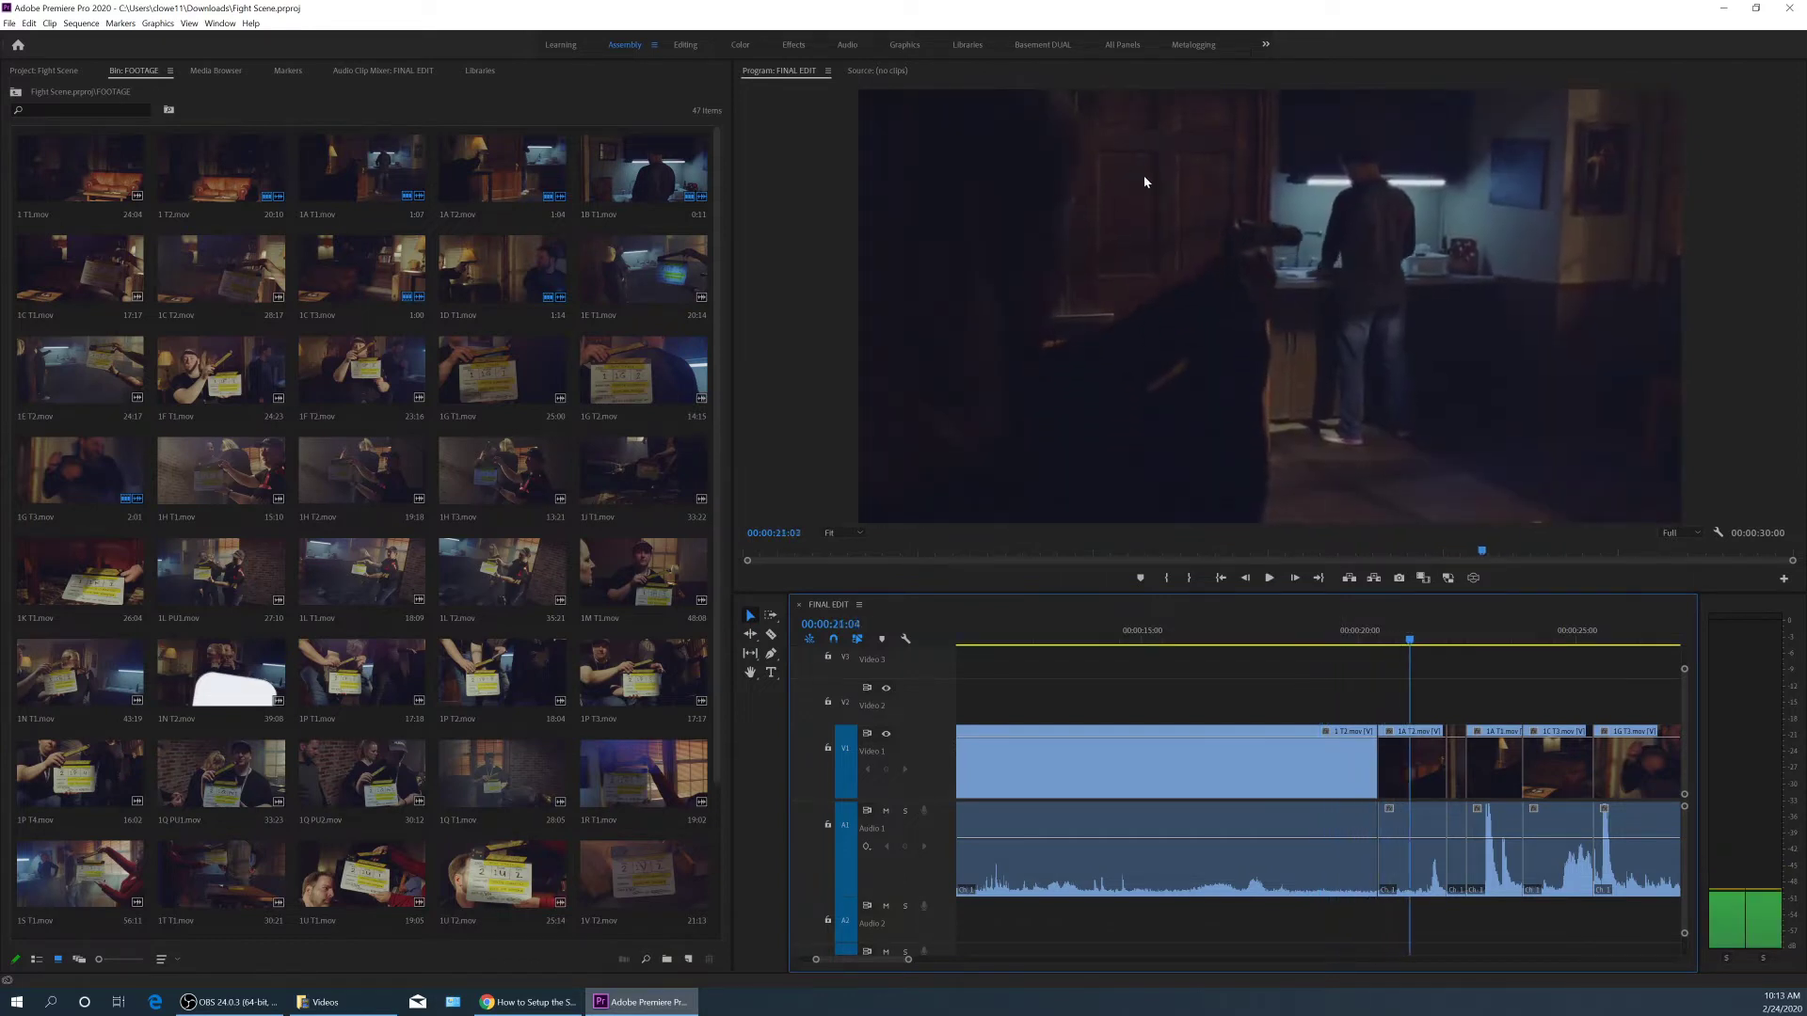
{"action": "key", "text": "space"}
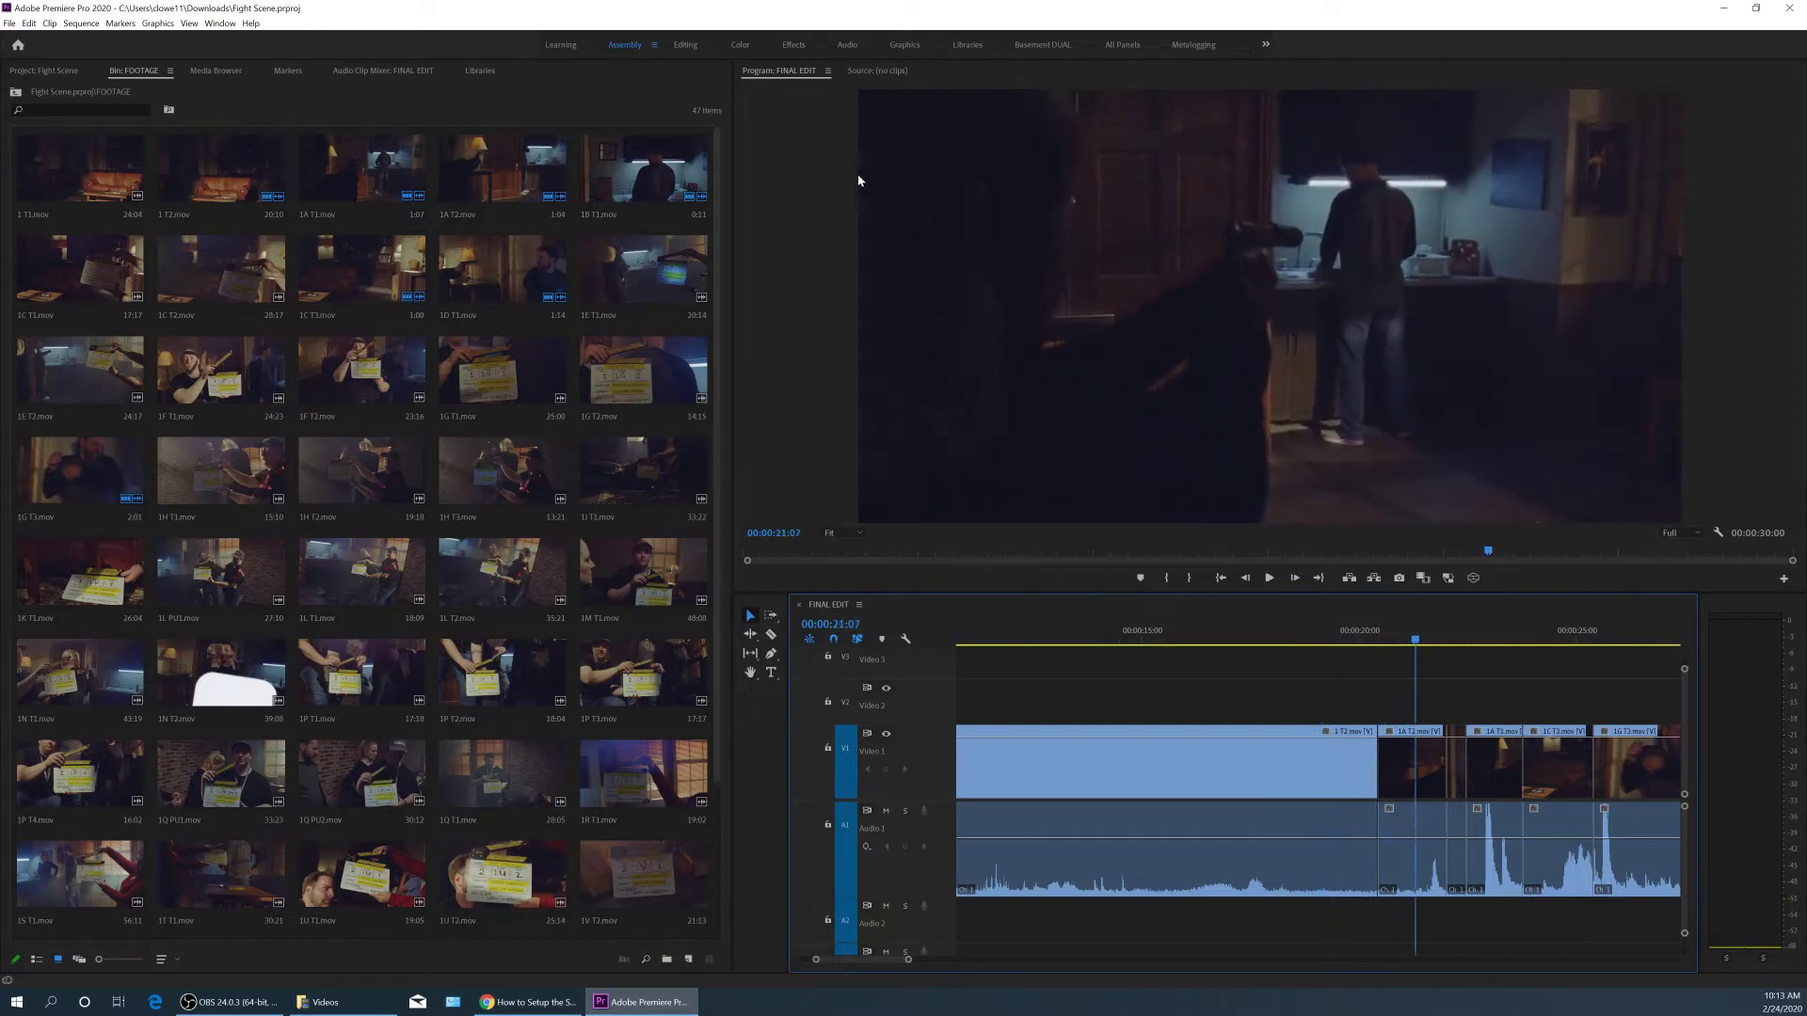
Back in the Editing workspace, snap to the 20:10 edit and select the Rolling Edit Tool.
{"action": "left_click", "coordinate": [684, 45]}
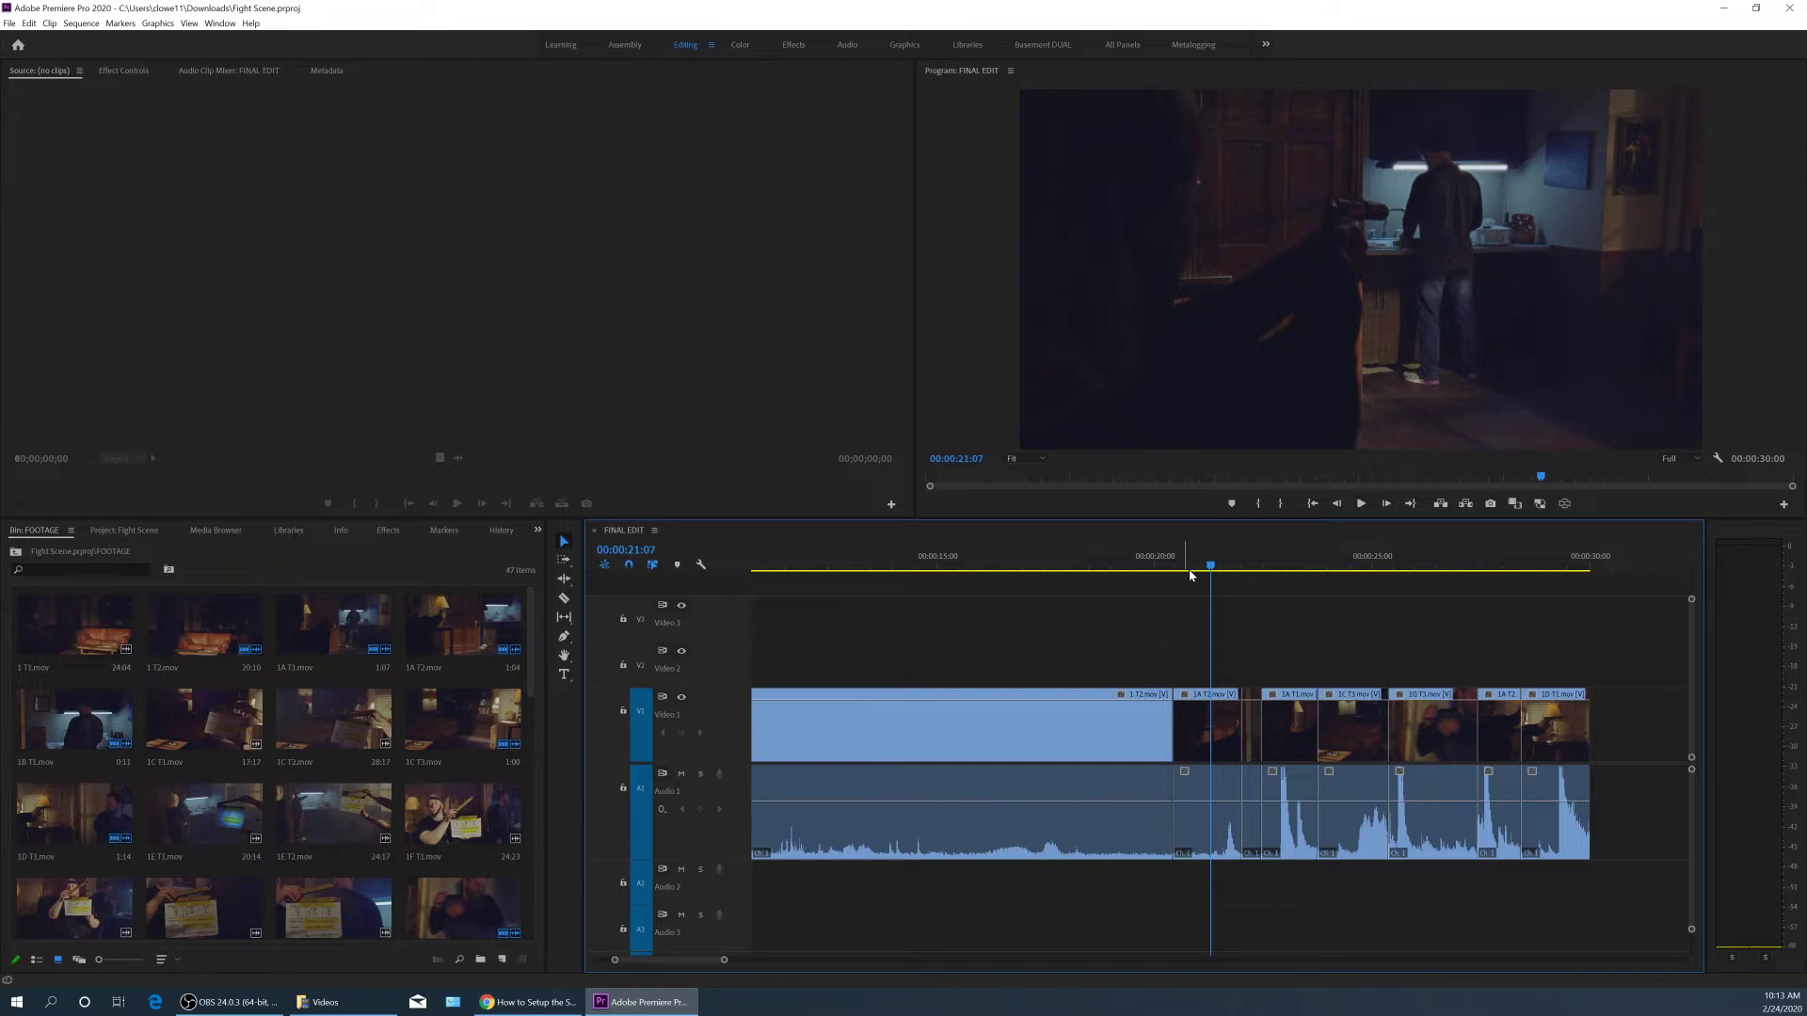
{"action": "key", "text": "Up"}
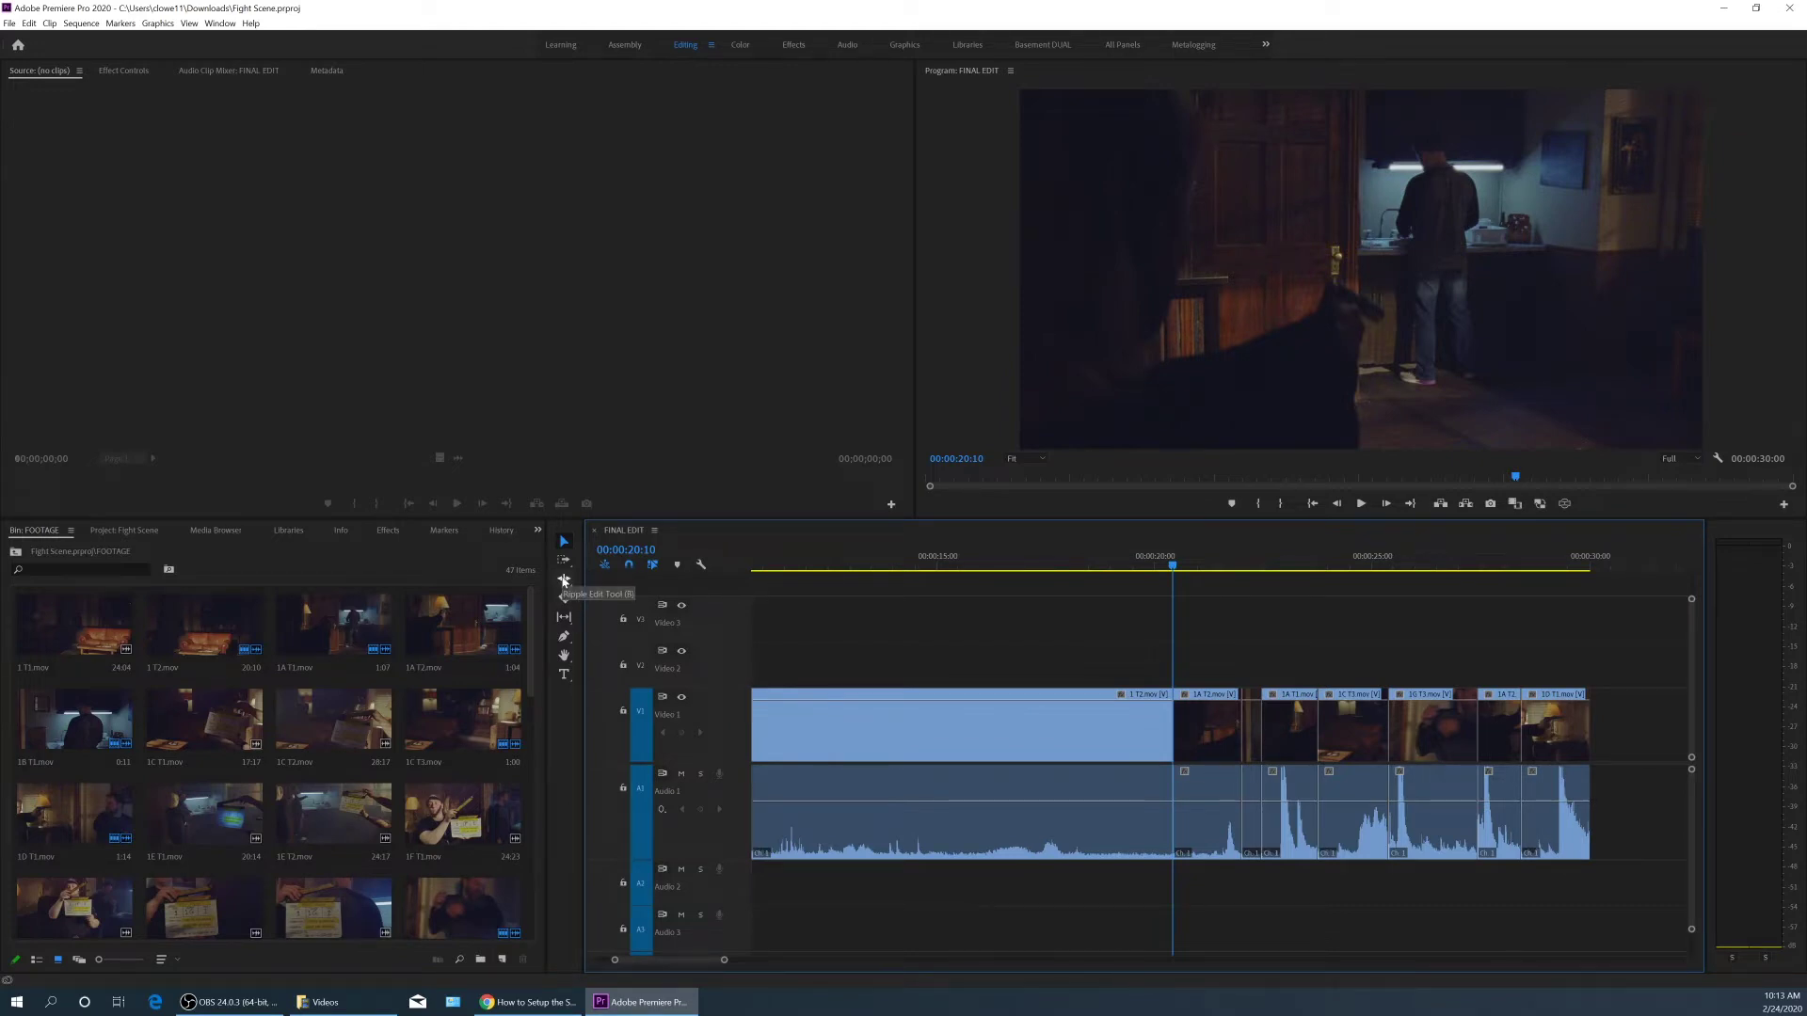
{"action": "left_click", "coordinate": [564, 581]}
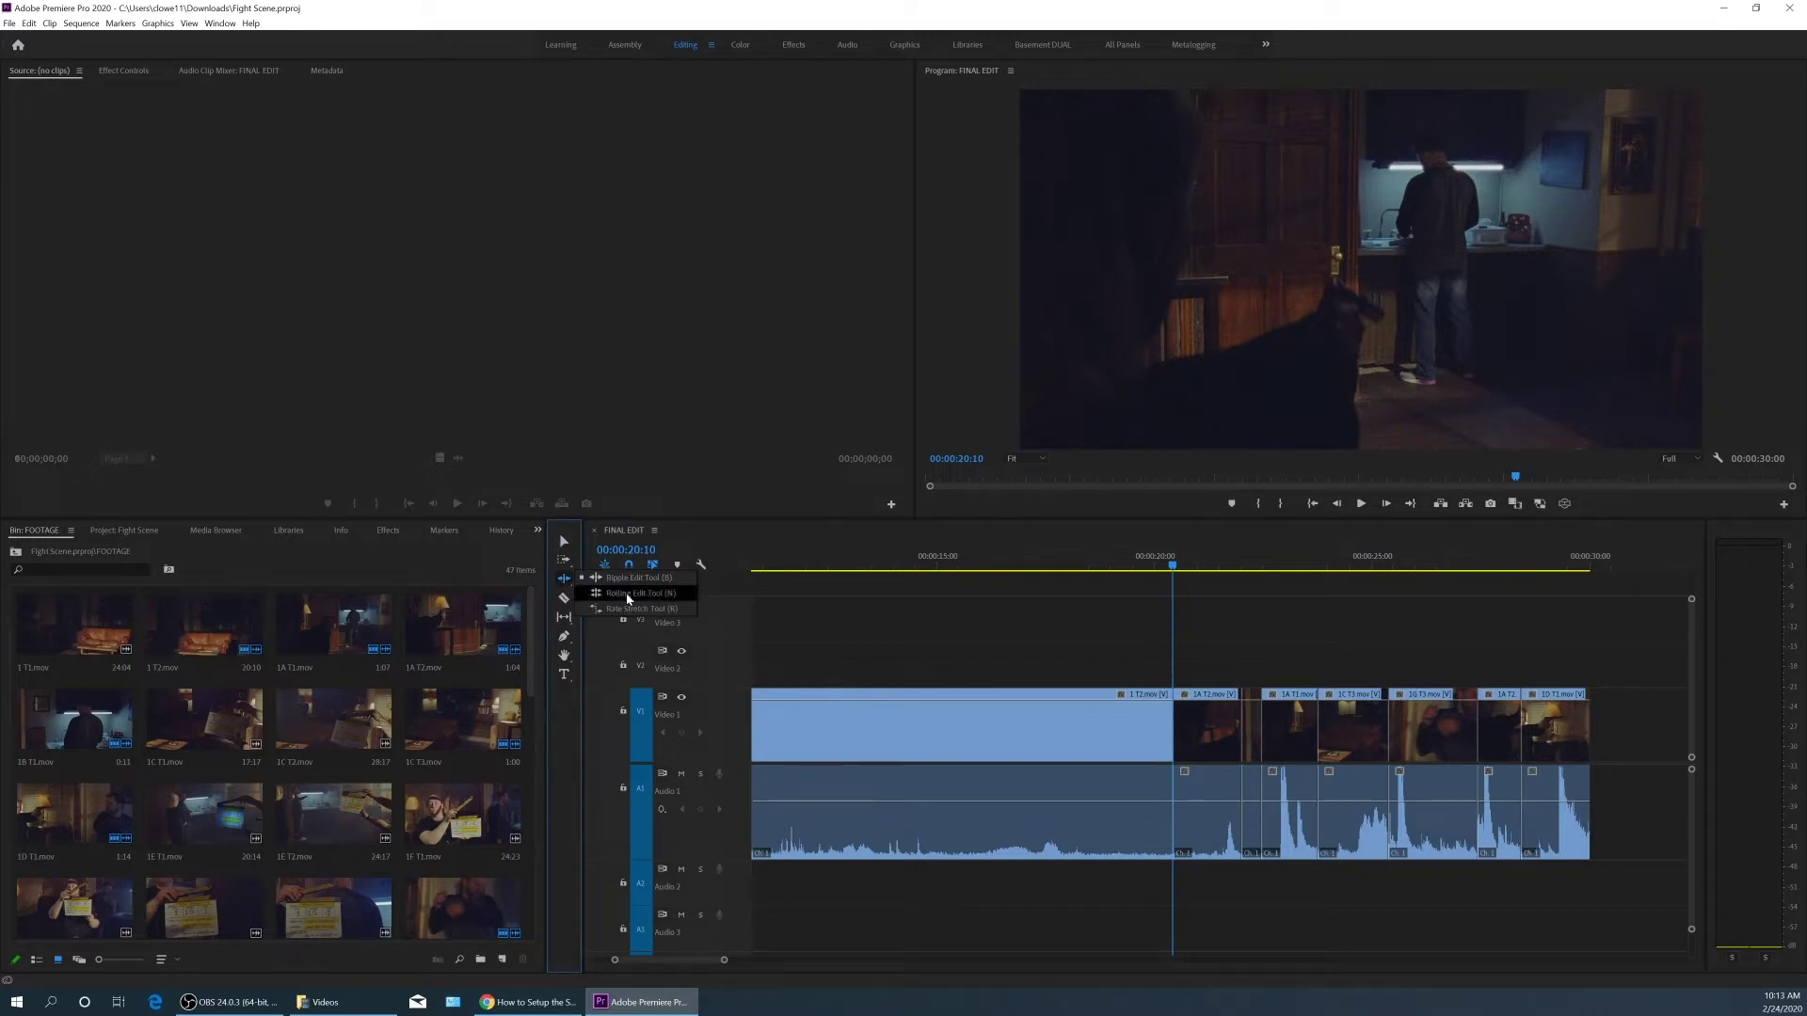
{"action": "left_click", "coordinate": [630, 594]}
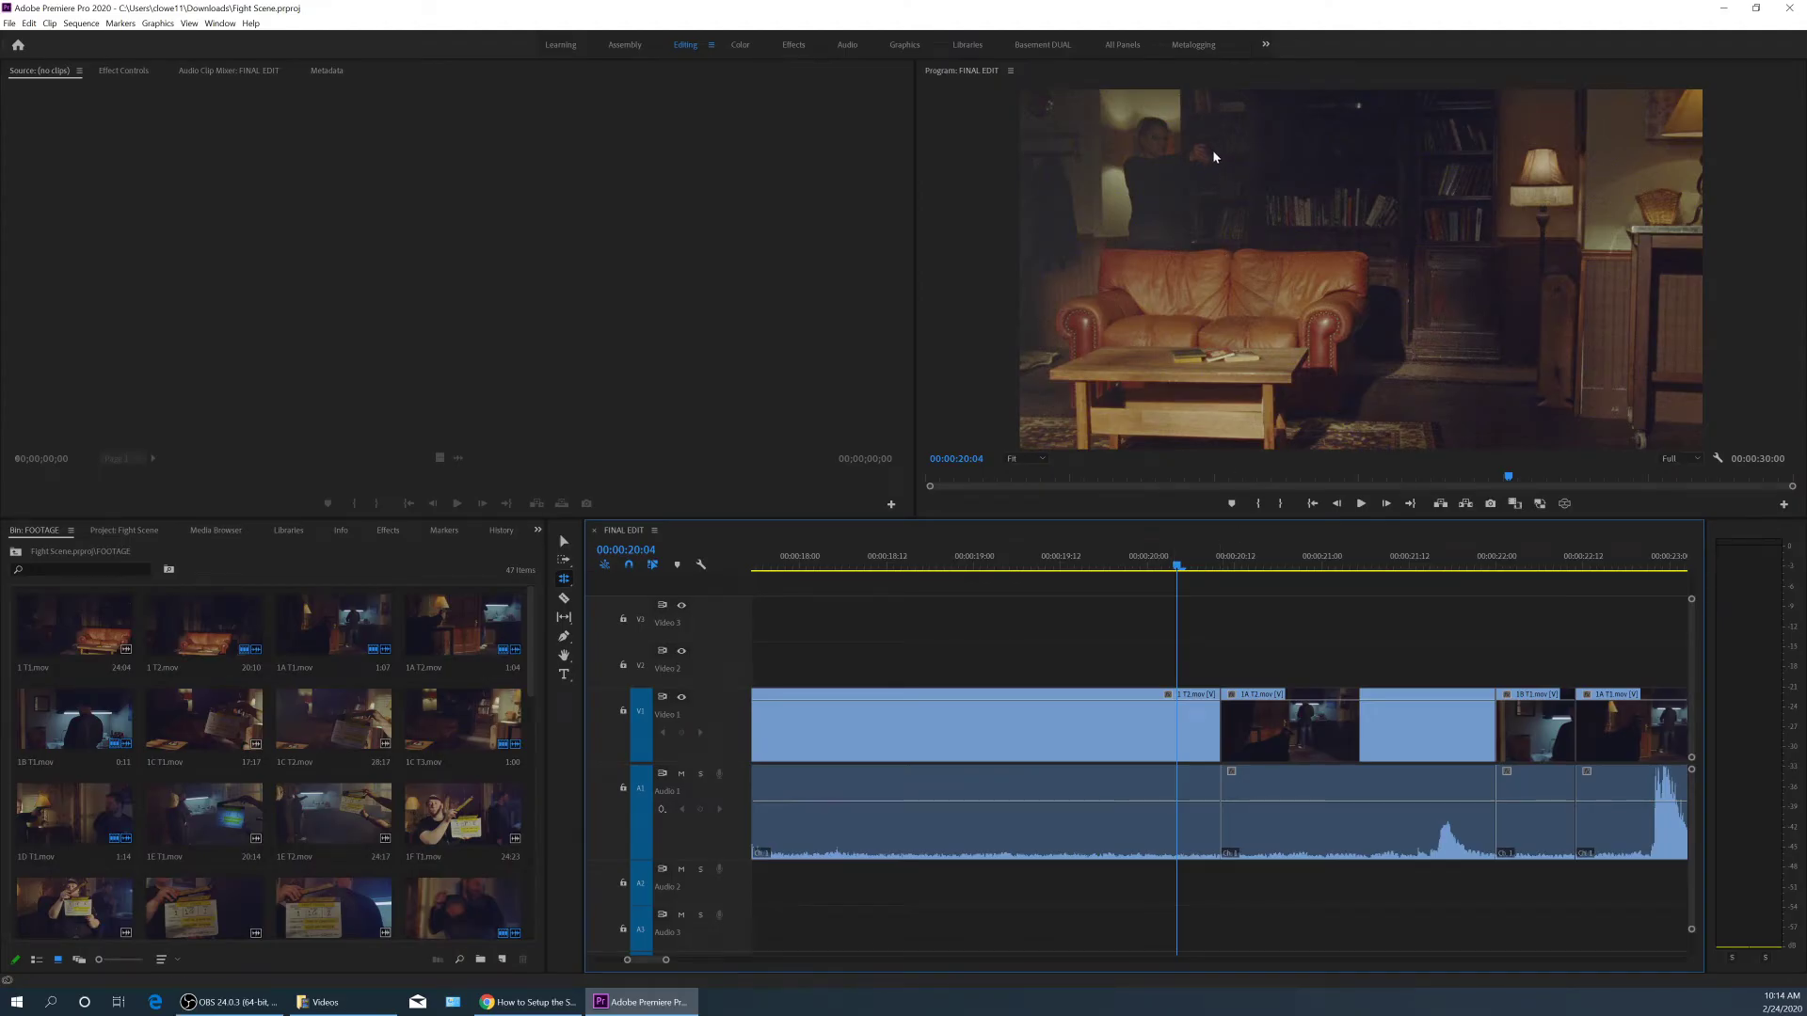
From 20:00, test-roll the cut after 1 T2.mov earlier, then undo it.
{"action": "left_click_drag", "start_coordinate": [1179, 567], "coordinate": [1061, 574]}
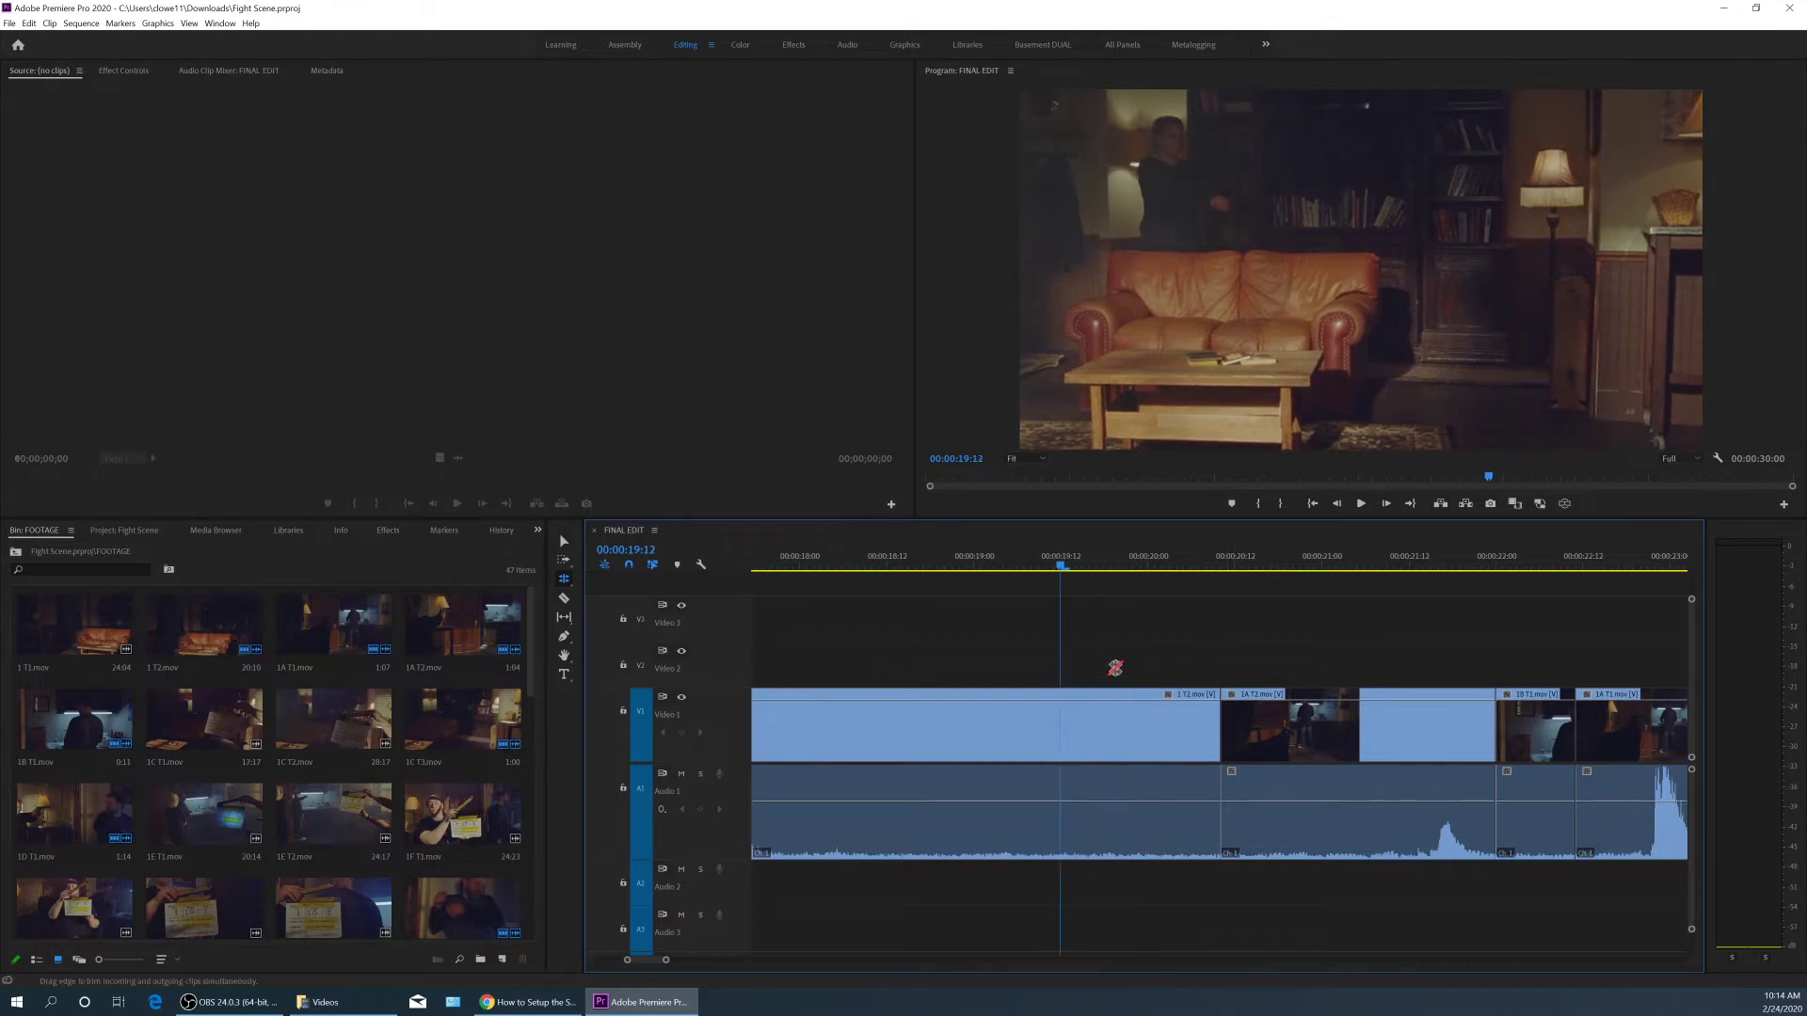
{"action": "left_click_drag", "start_coordinate": [1220, 725], "coordinate": [1200, 727]}
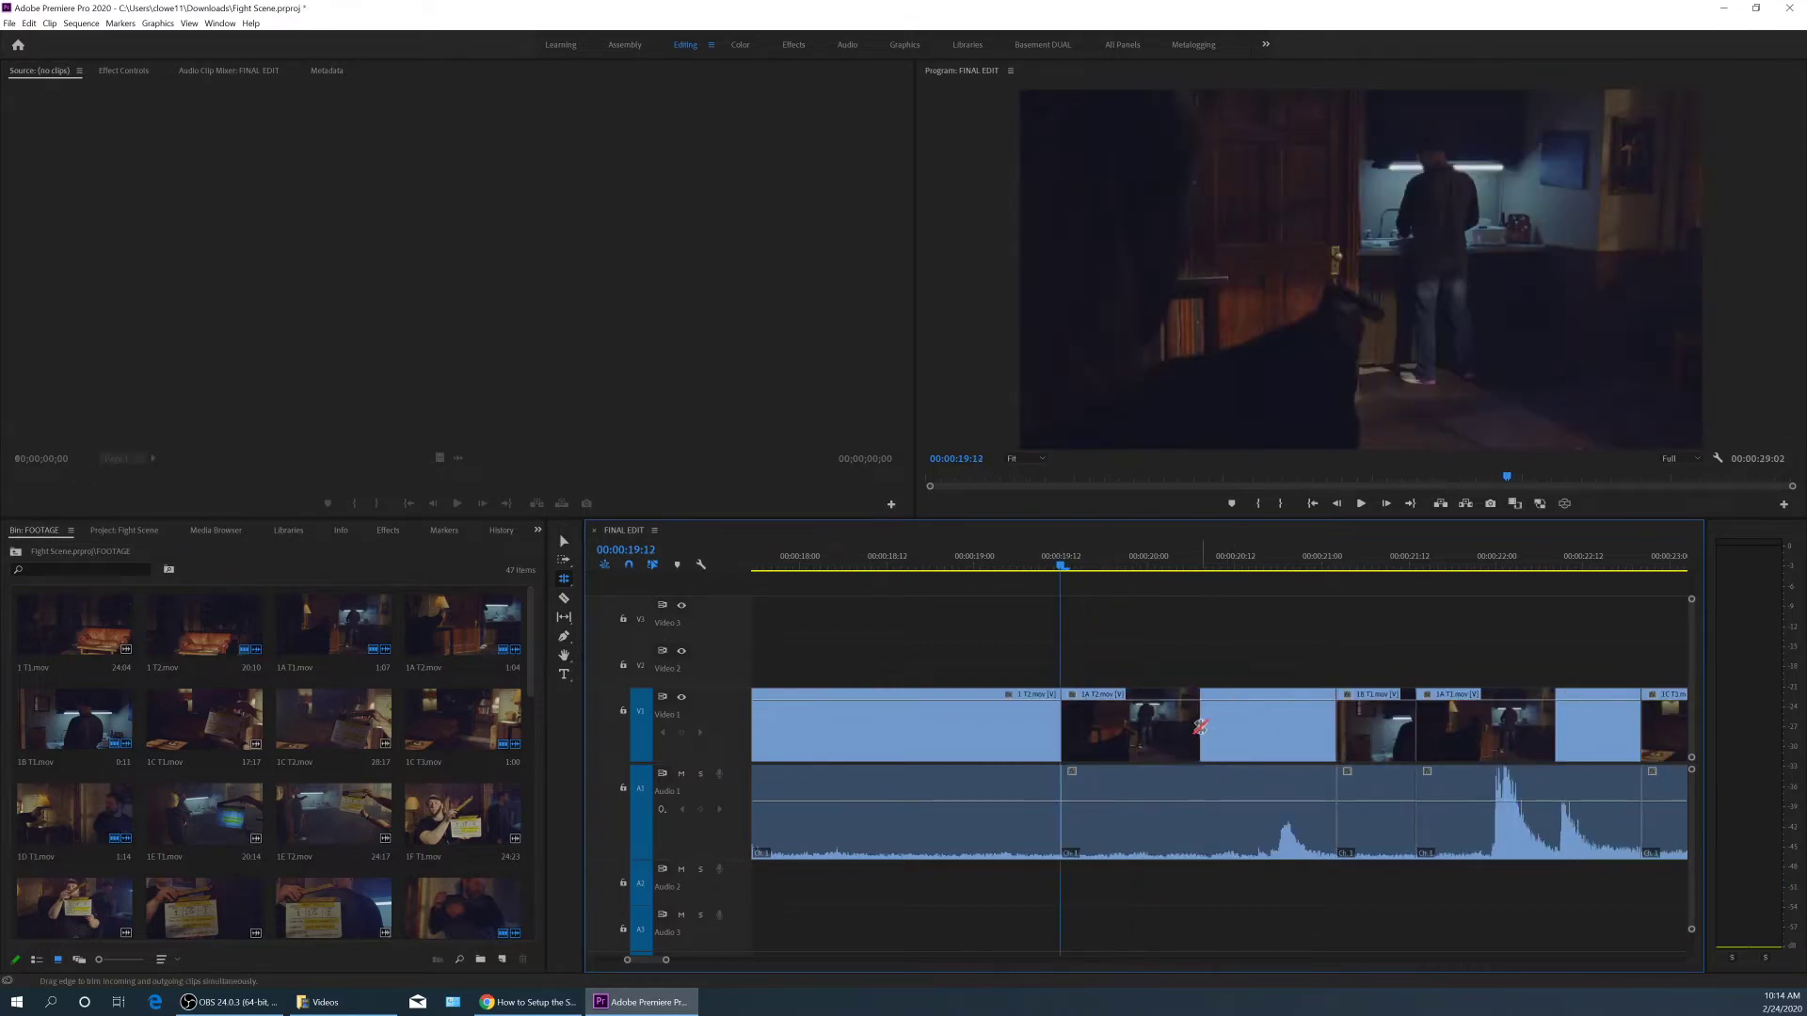
{"action": "key", "text": "ctrl+z"}
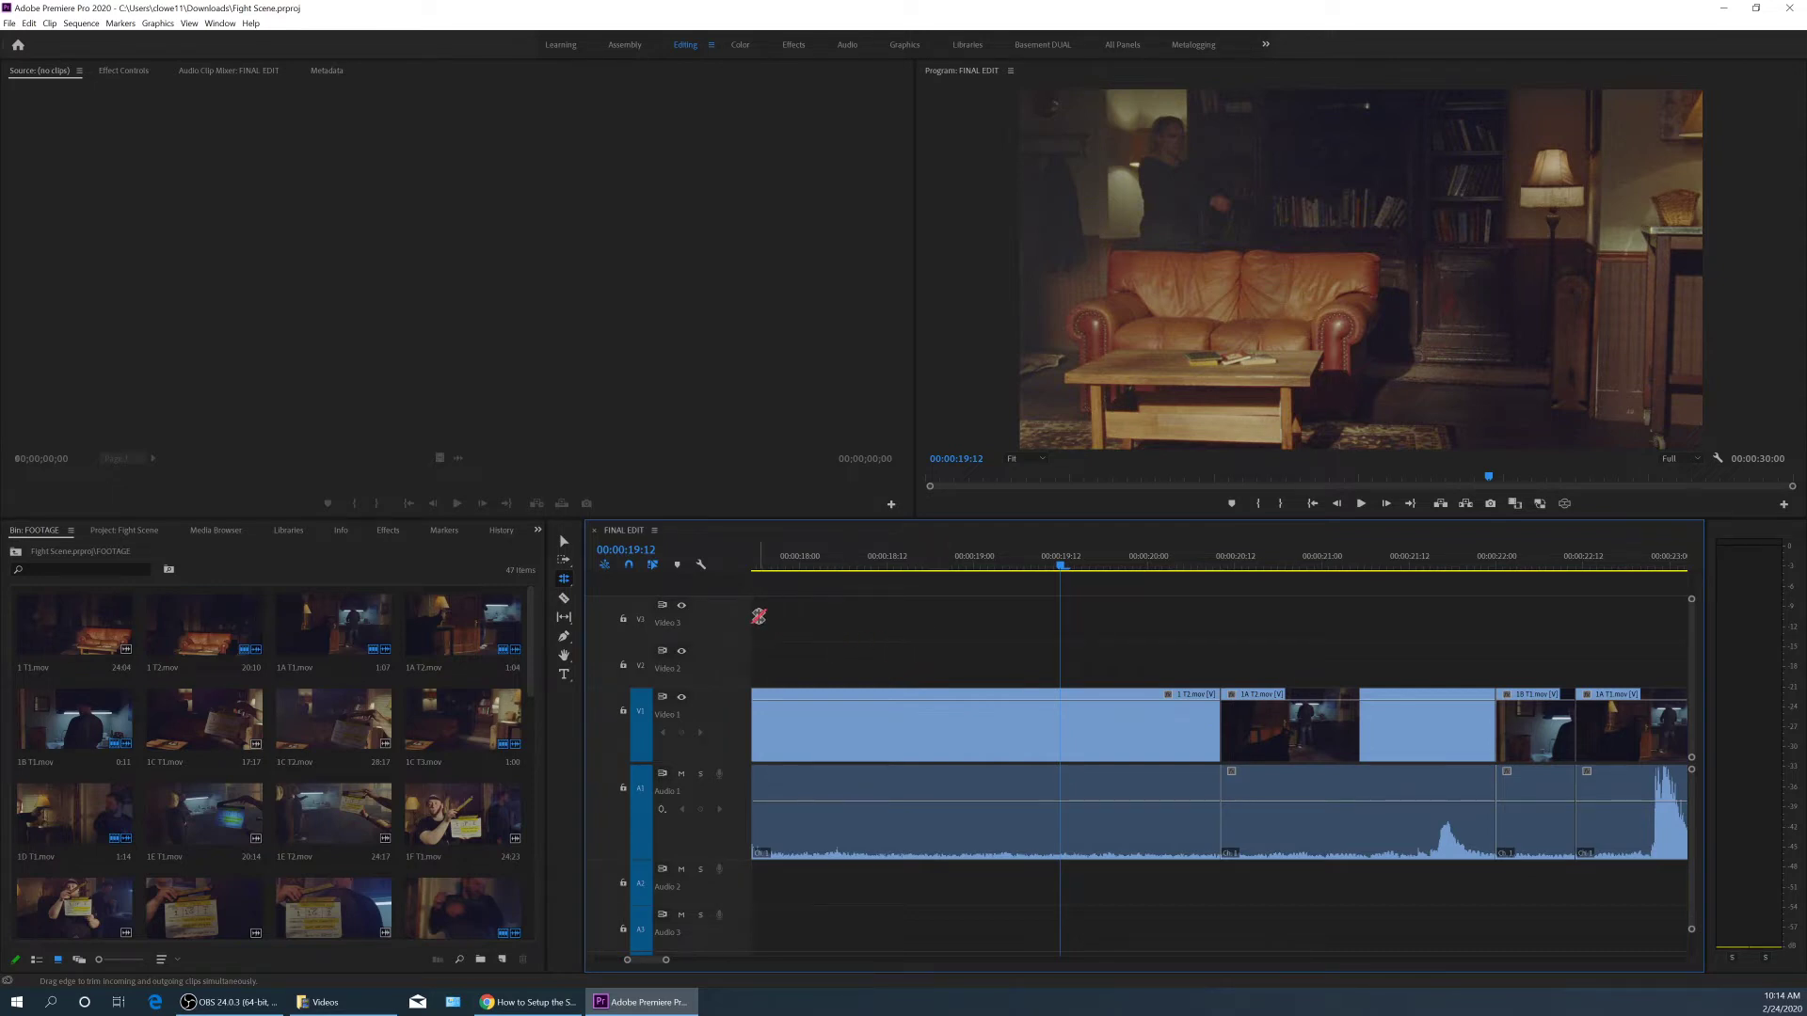
Switch to the Ripple Edit tool (B), test-shorten 1 T2.mov's end, then undo it.
{"action": "key", "text": "b"}
{"action": "left_click_drag", "start_coordinate": [1216, 722], "coordinate": [1080, 723]}
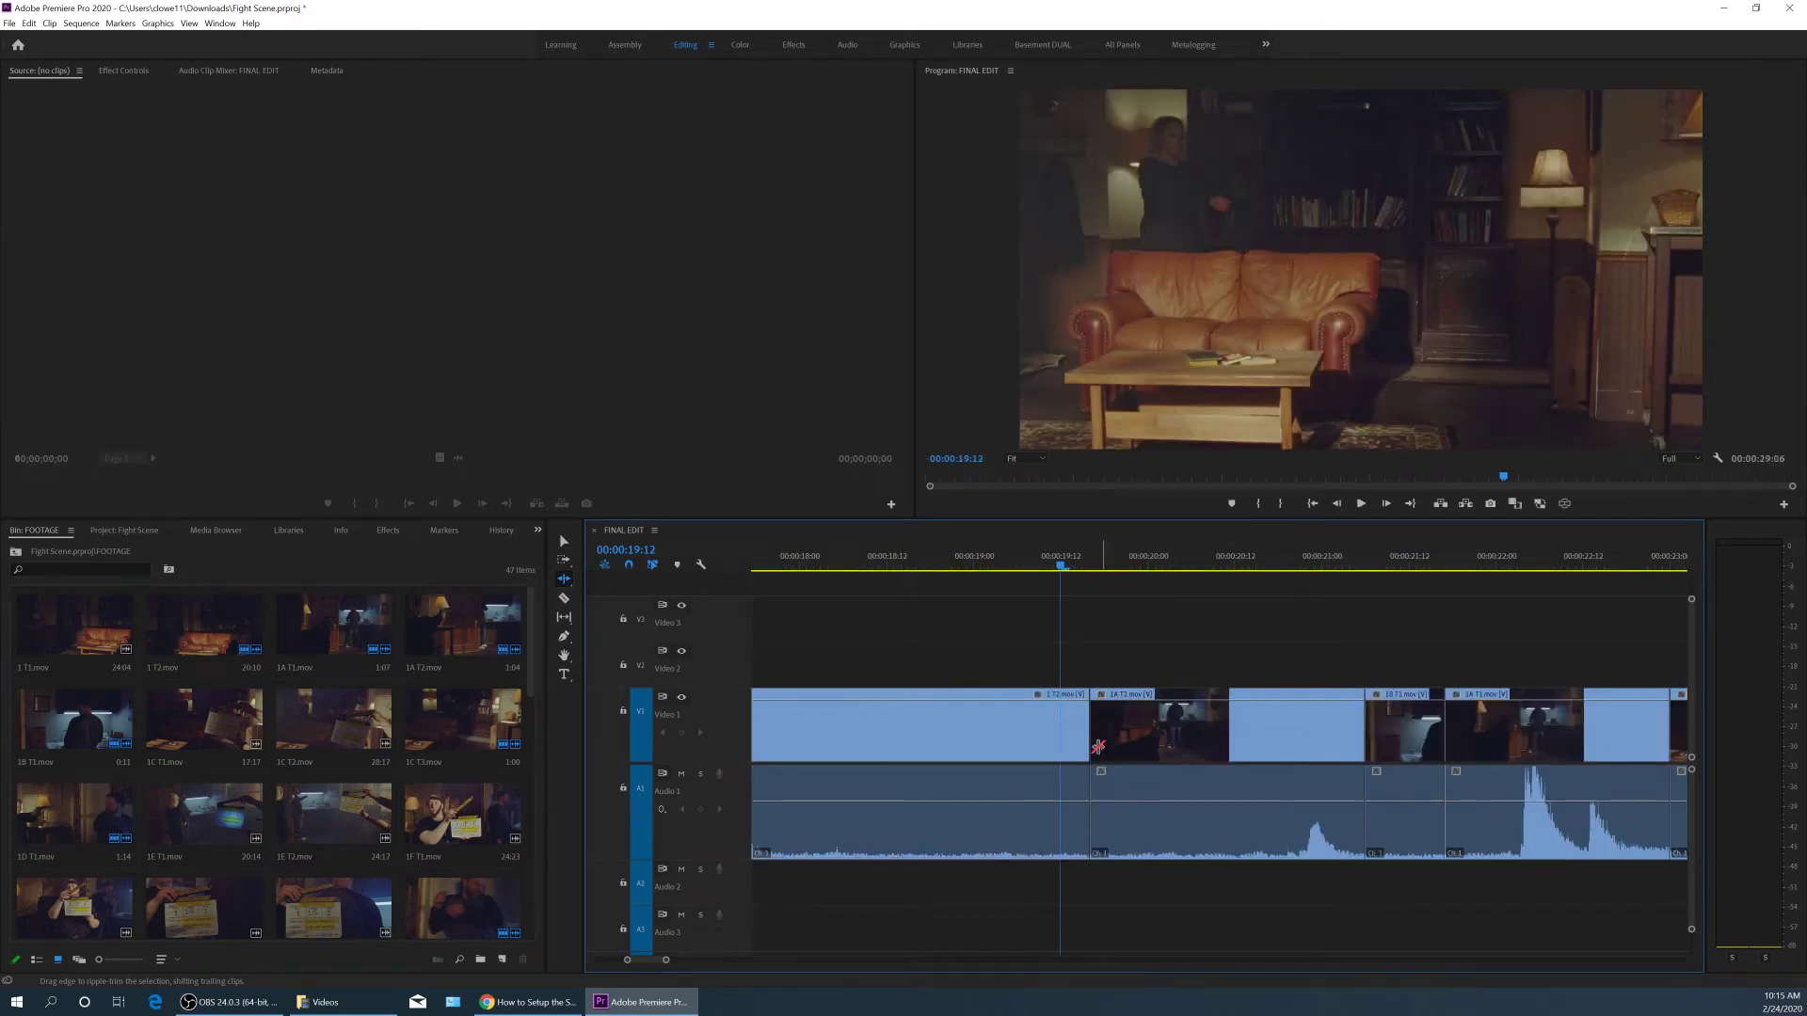
{"action": "key", "text": "ctrl+z"}
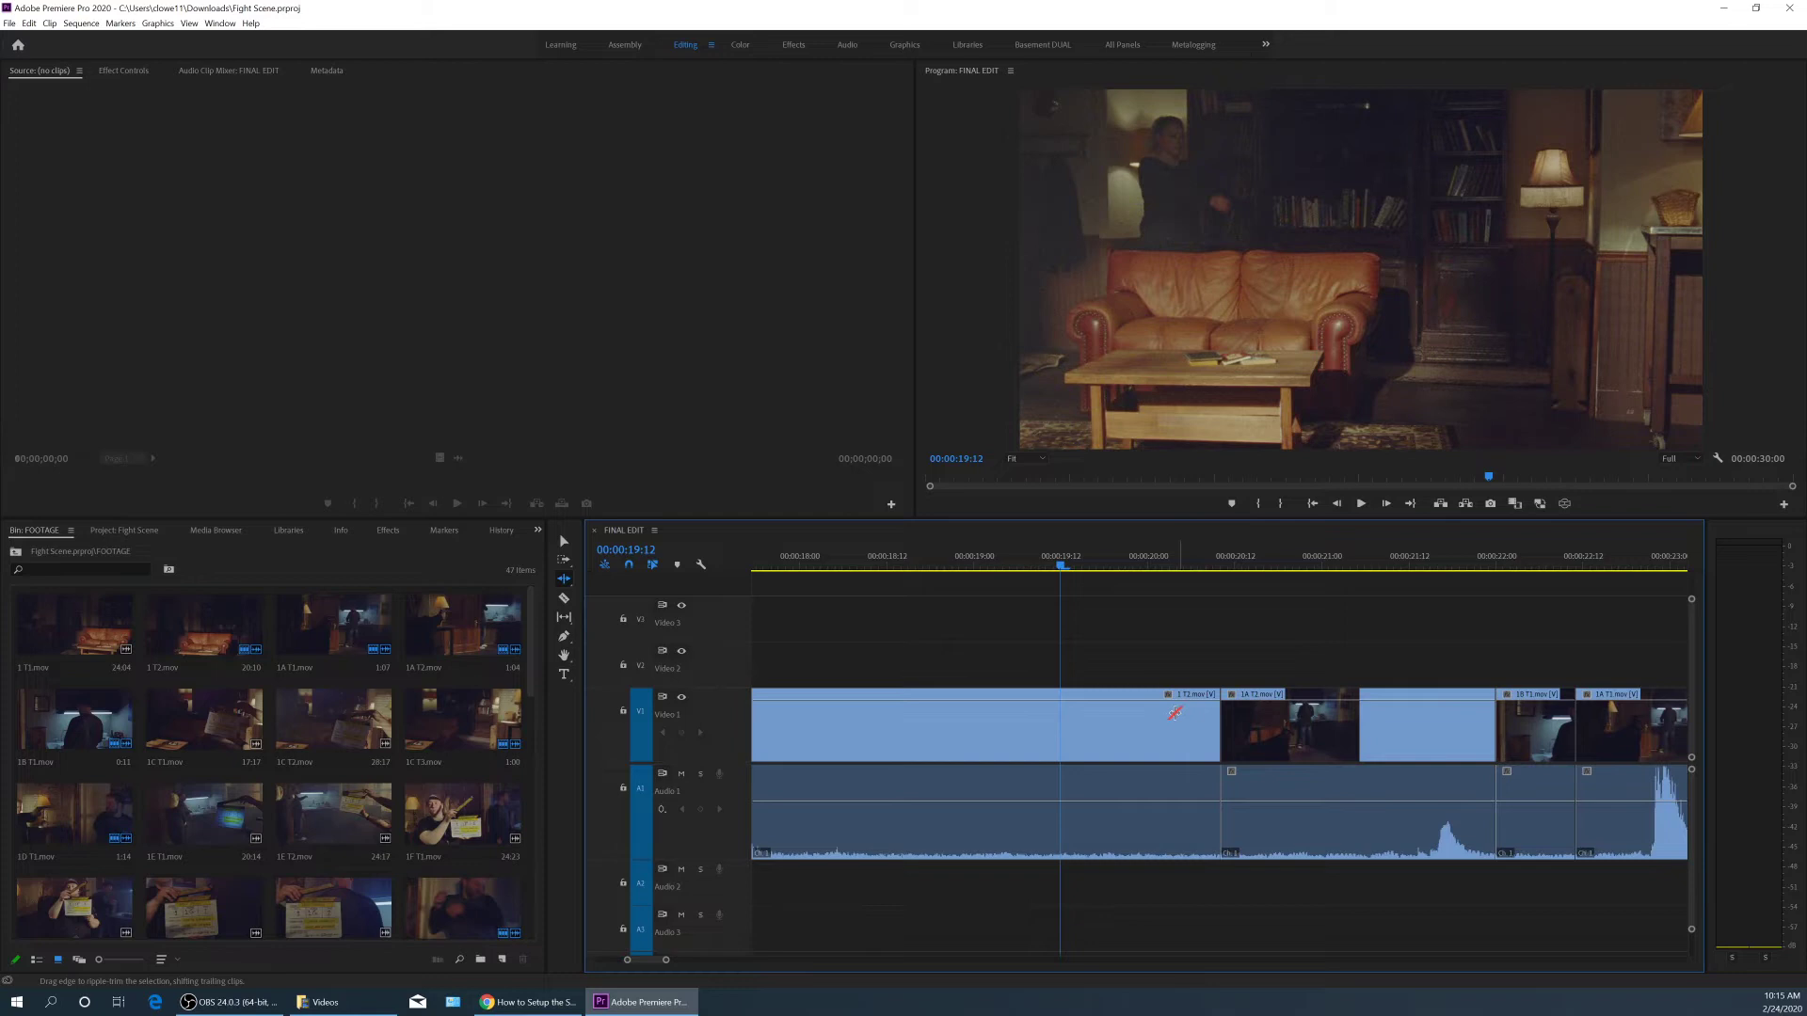
{"action": "key", "text": "v"}
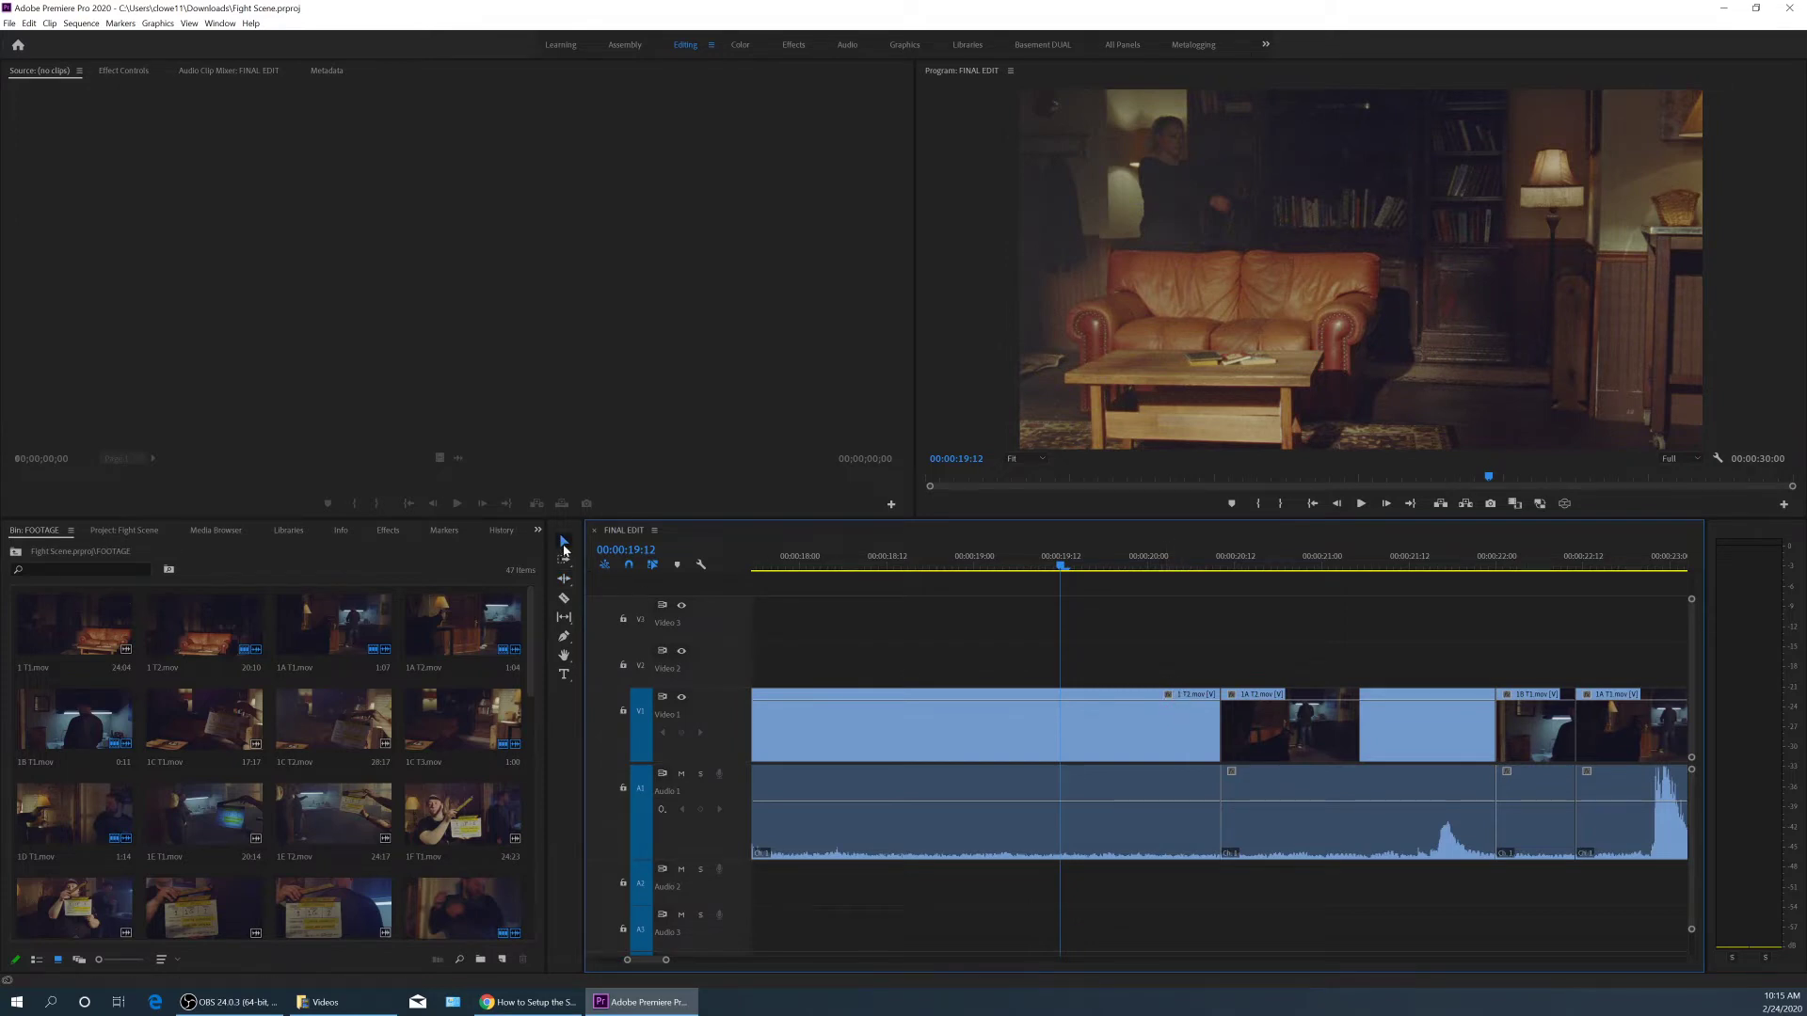
{"action": "left_click_drag", "start_coordinate": [1212, 731], "coordinate": [1118, 731]}
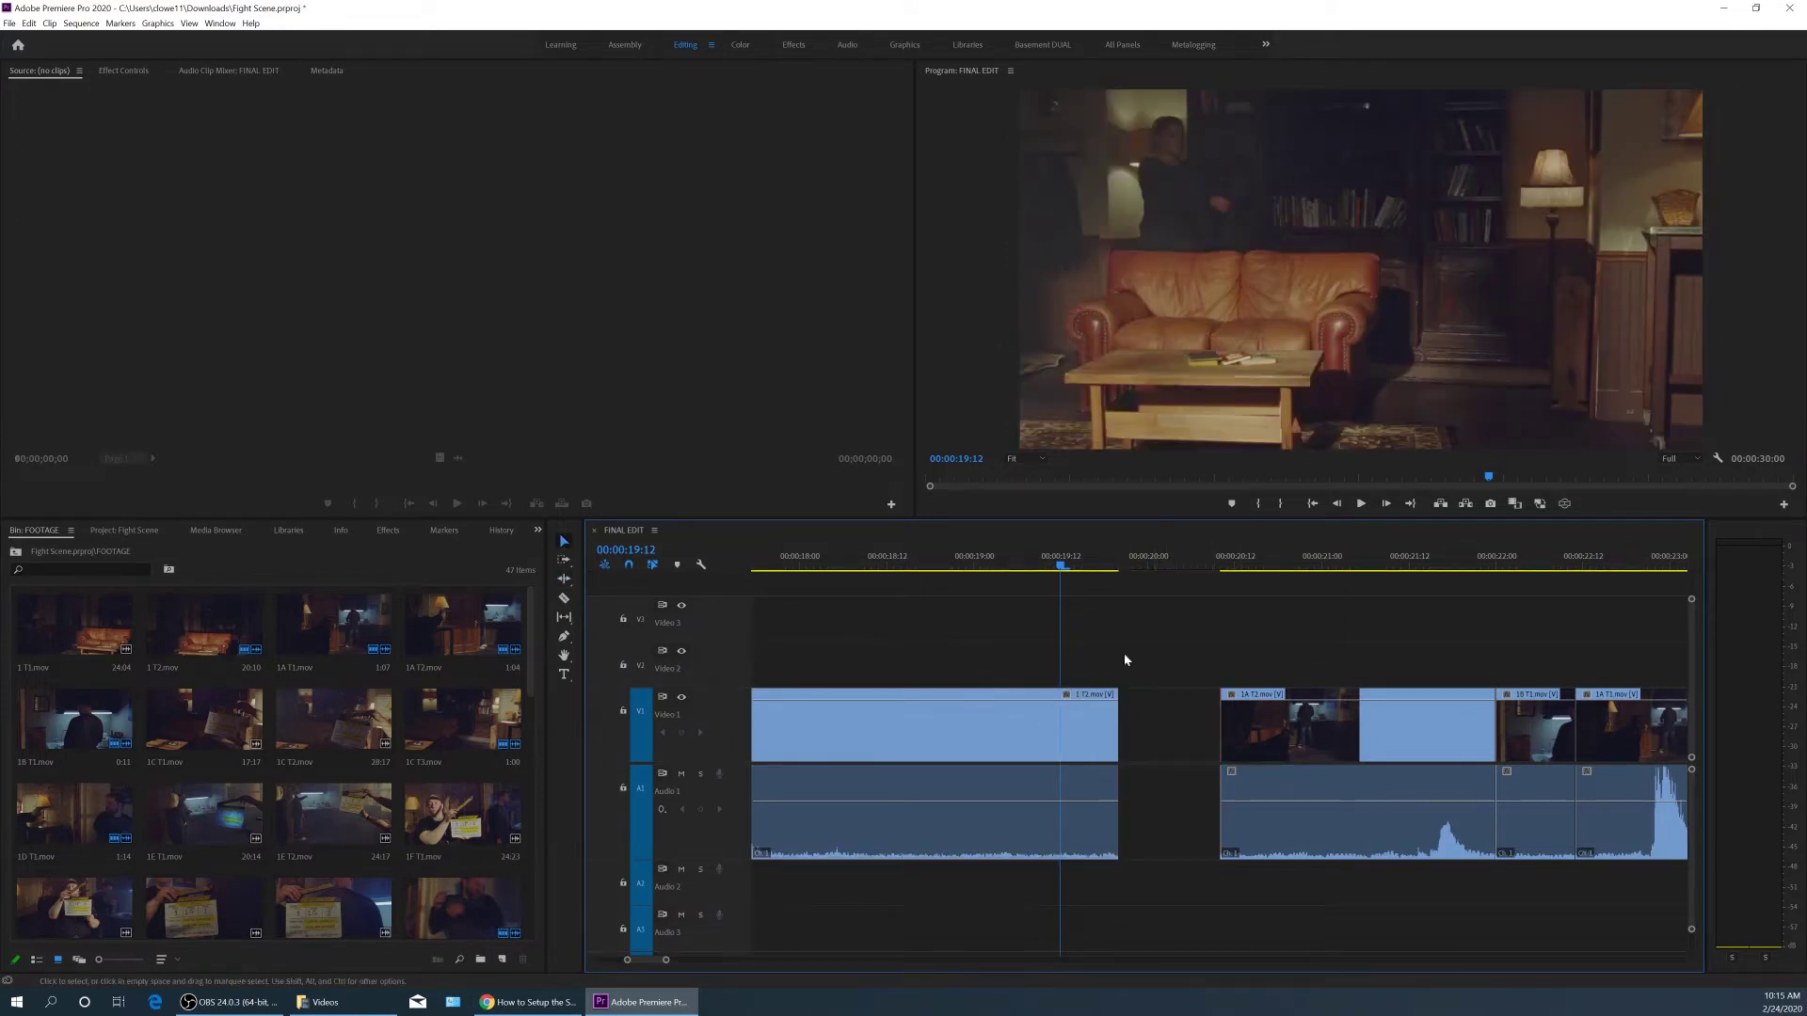
{"action": "left_click", "coordinate": [1149, 724]}
{"action": "key", "text": "Delete"}
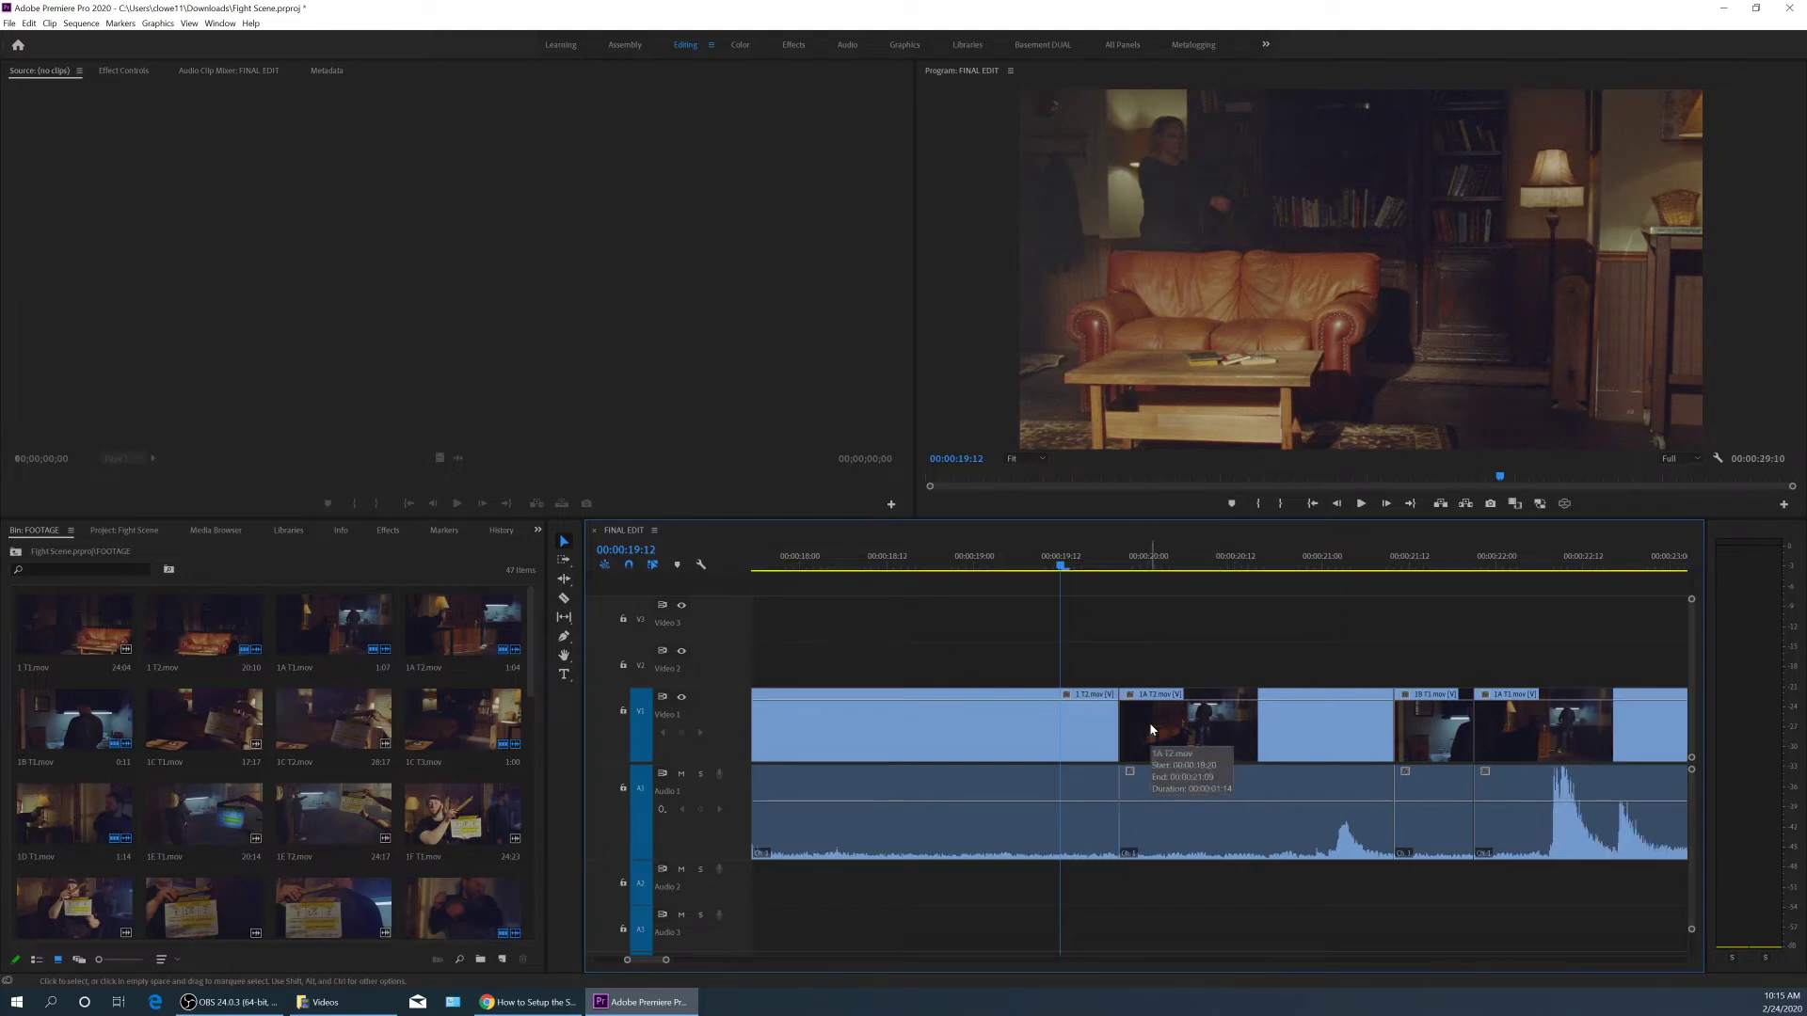
{"action": "key", "text": "ctrl+z"}
{"action": "key", "text": "ctrl+z"}
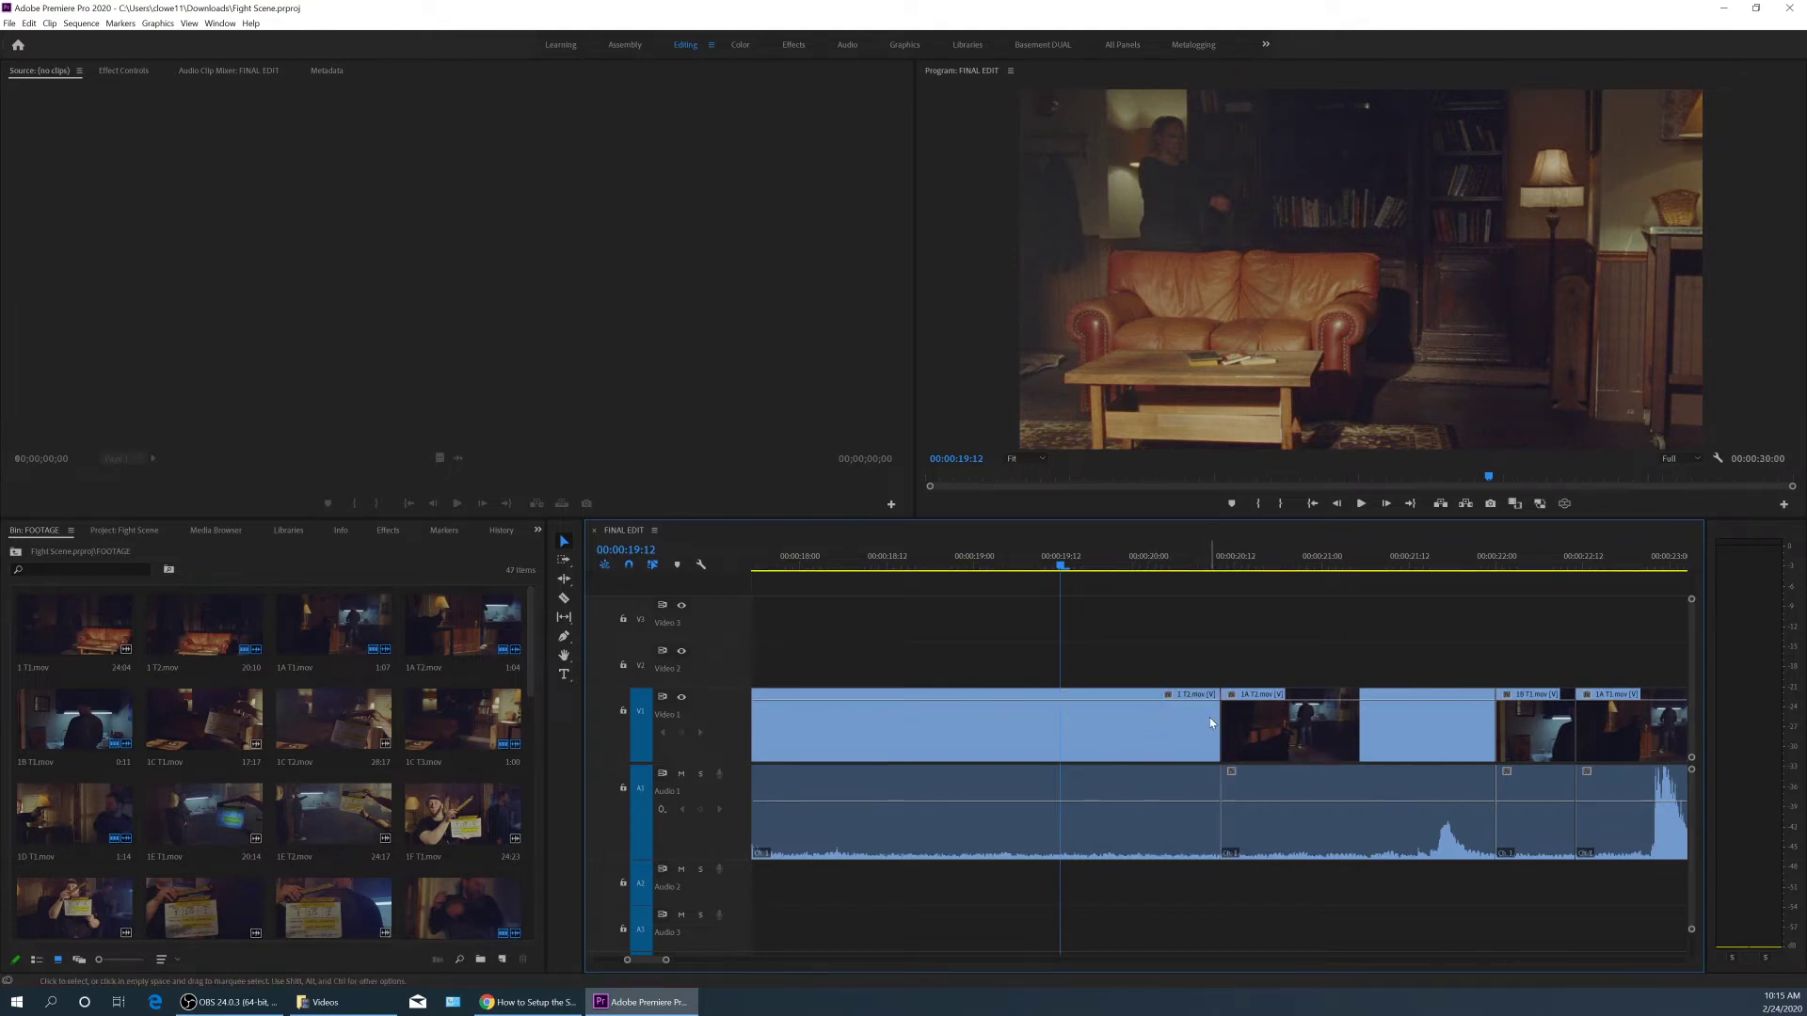
{"action": "key", "text": "b"}
{"action": "left_click", "coordinate": [1210, 722]}
{"action": "mouse_move", "coordinate": [1210, 721]}
{"action": "left_mouse_down"}
{"action": "mouse_move", "coordinate": [1029, 724]}
{"action": "mouse_move", "coordinate": [1212, 727]}
{"action": "left_mouse_up"}
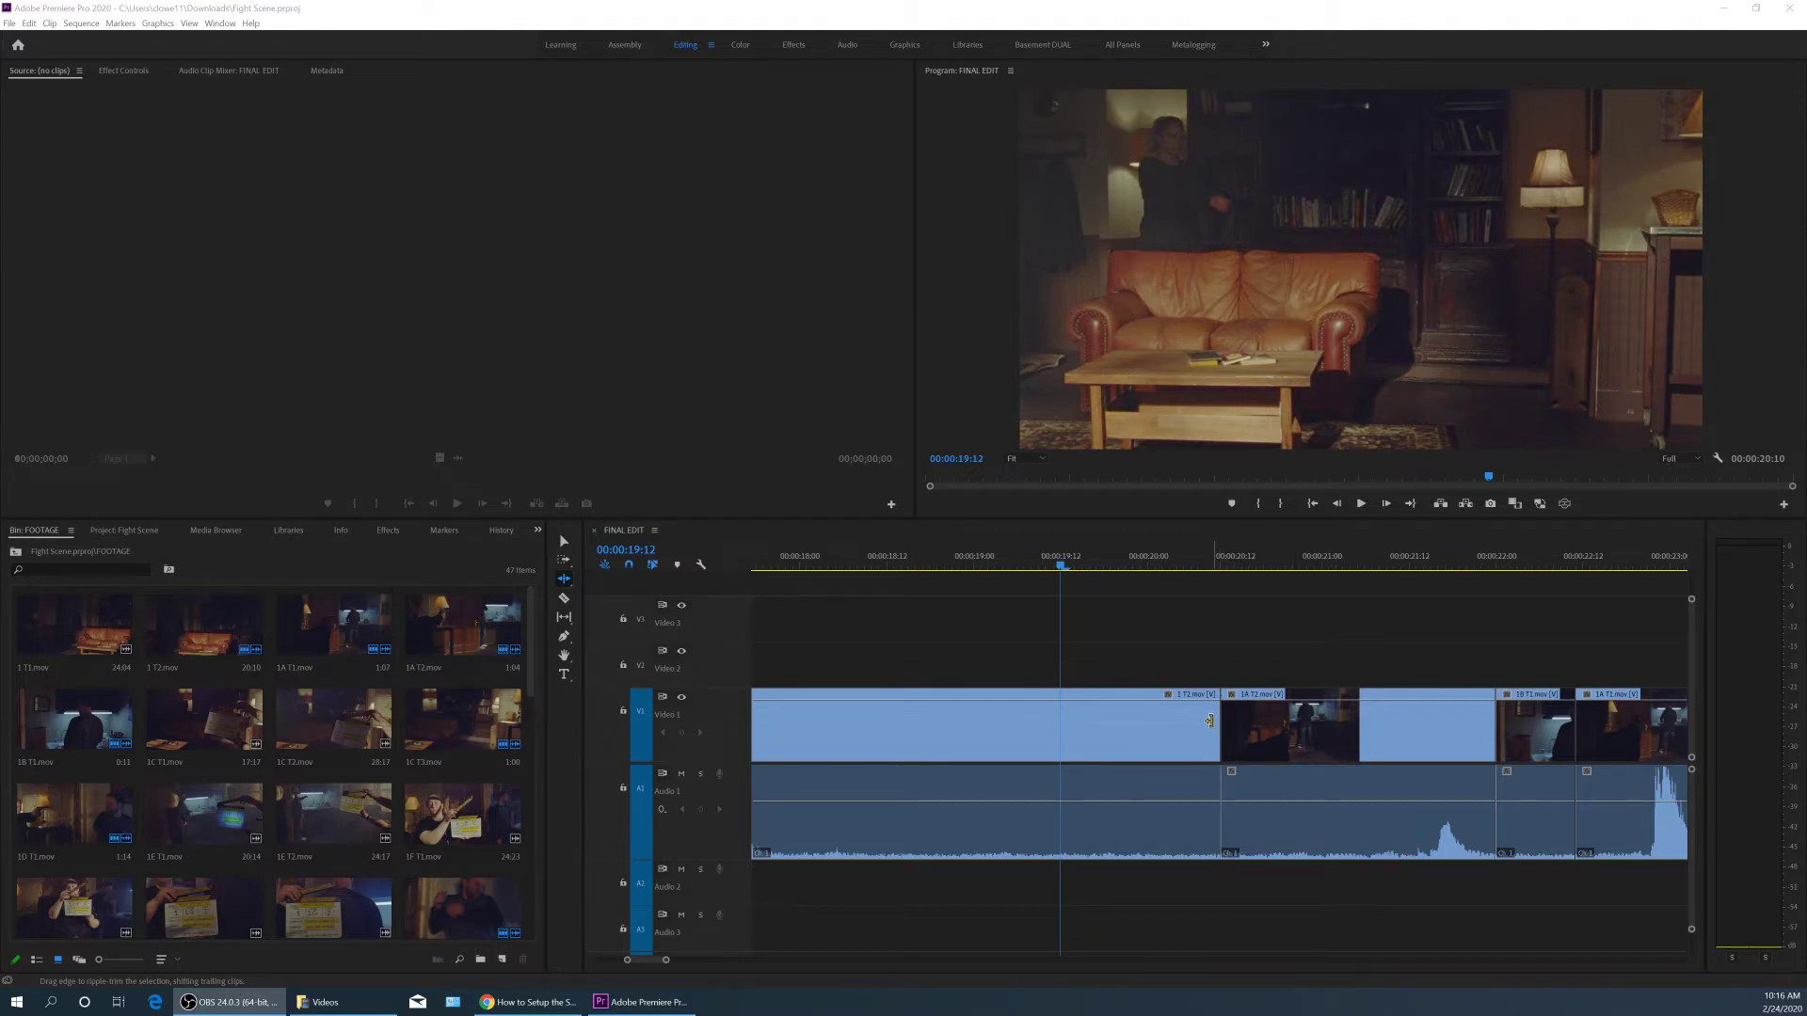
Ripple-shorten the end of 1 T2.mov at the 20:09 cut and play it back.
{"action": "left_click_drag", "start_coordinate": [1210, 721], "coordinate": [1321, 727]}
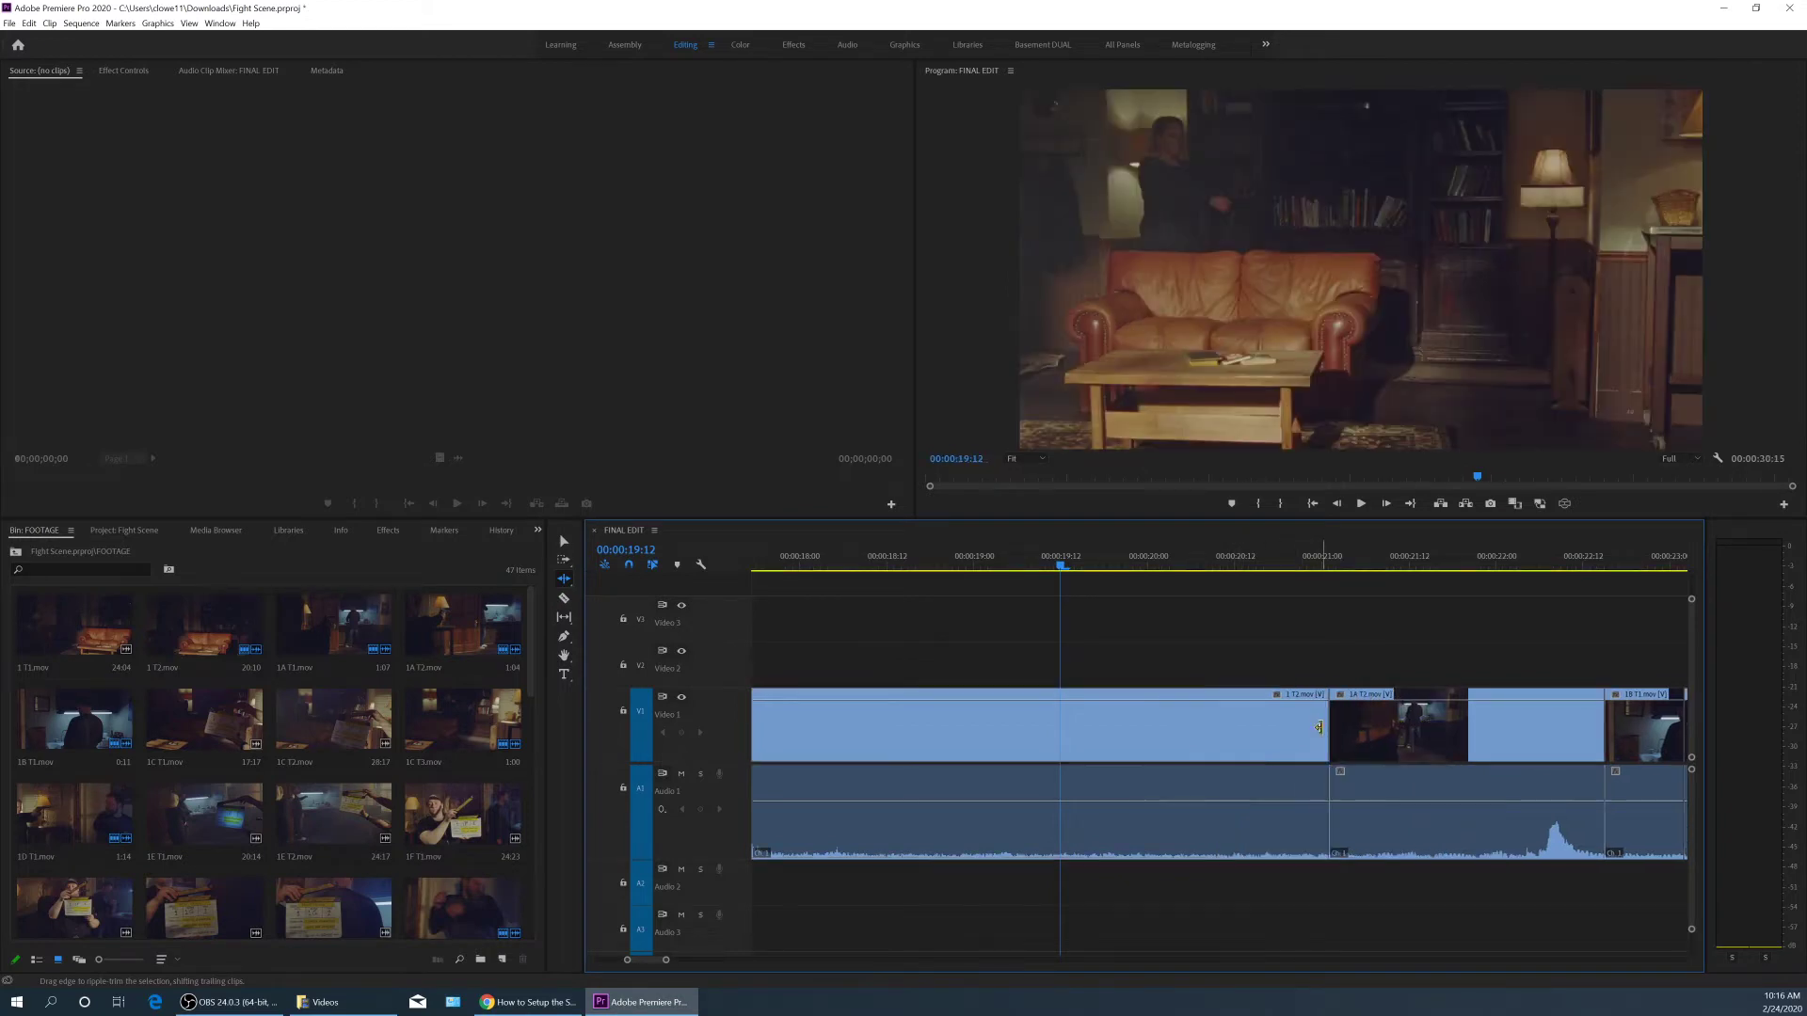
{"action": "key", "text": "ctrl+z"}
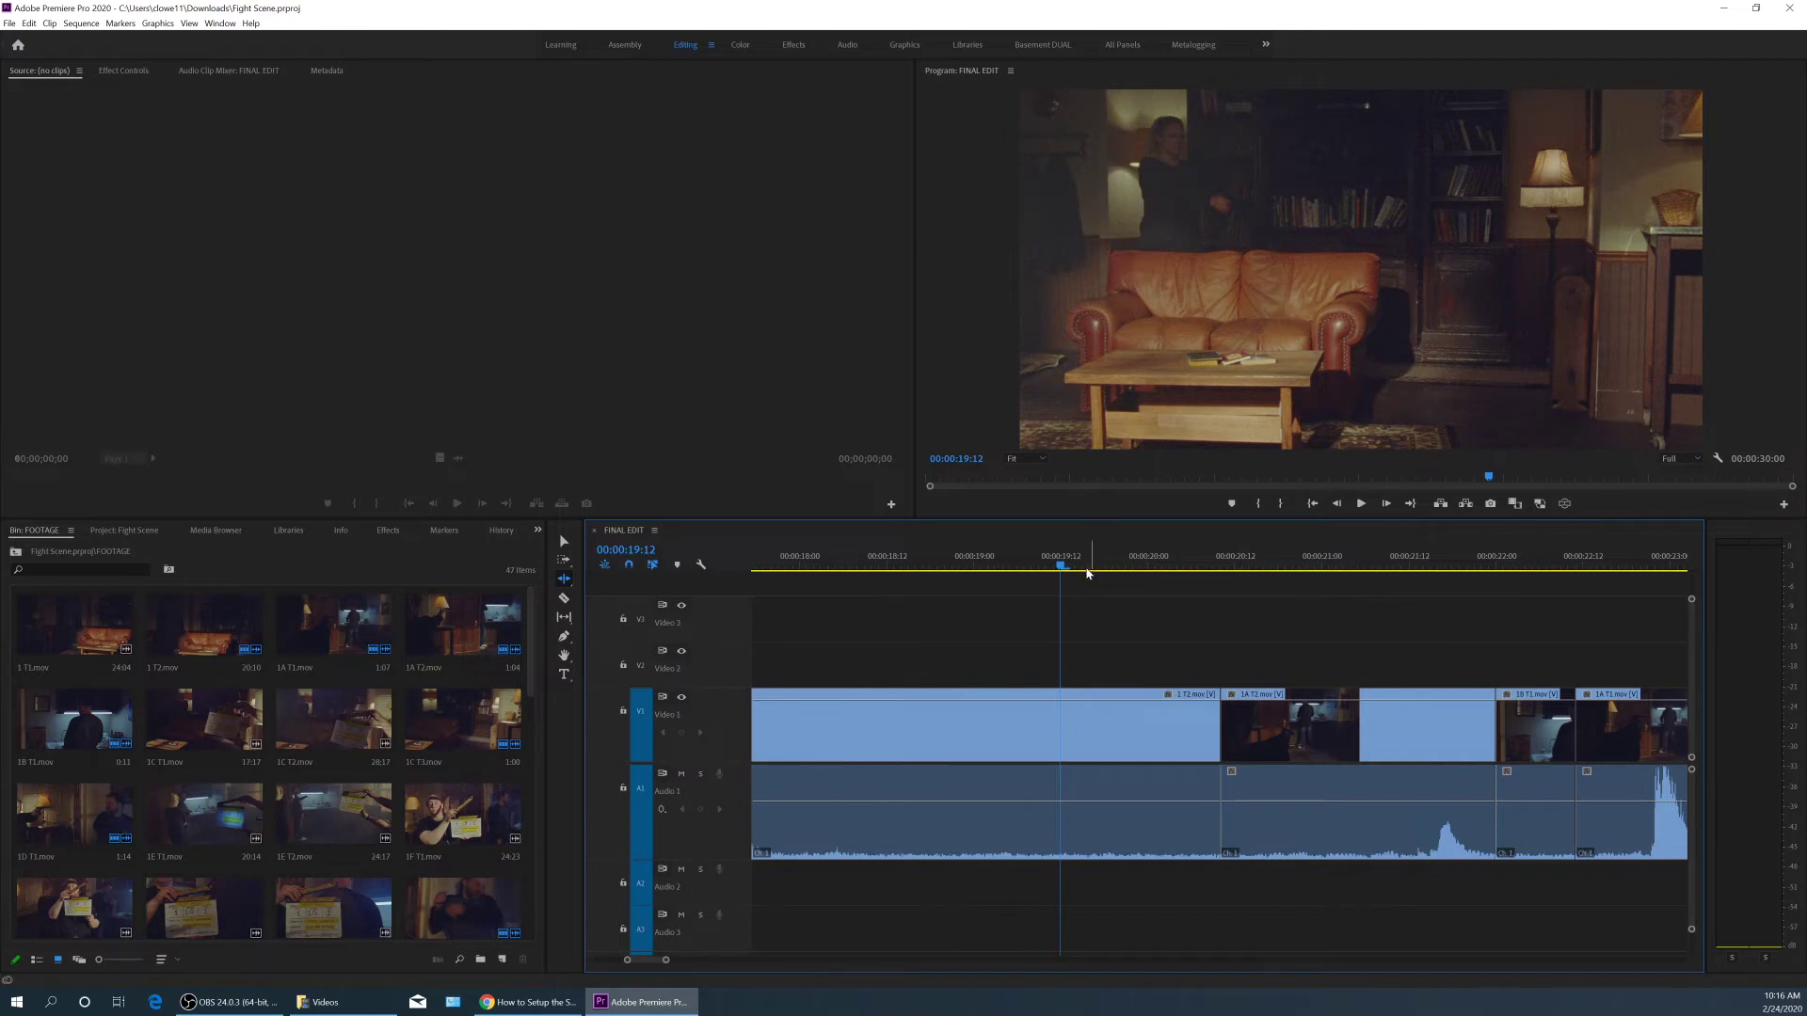
{"action": "left_click_drag", "start_coordinate": [1067, 570], "coordinate": [1109, 572]}
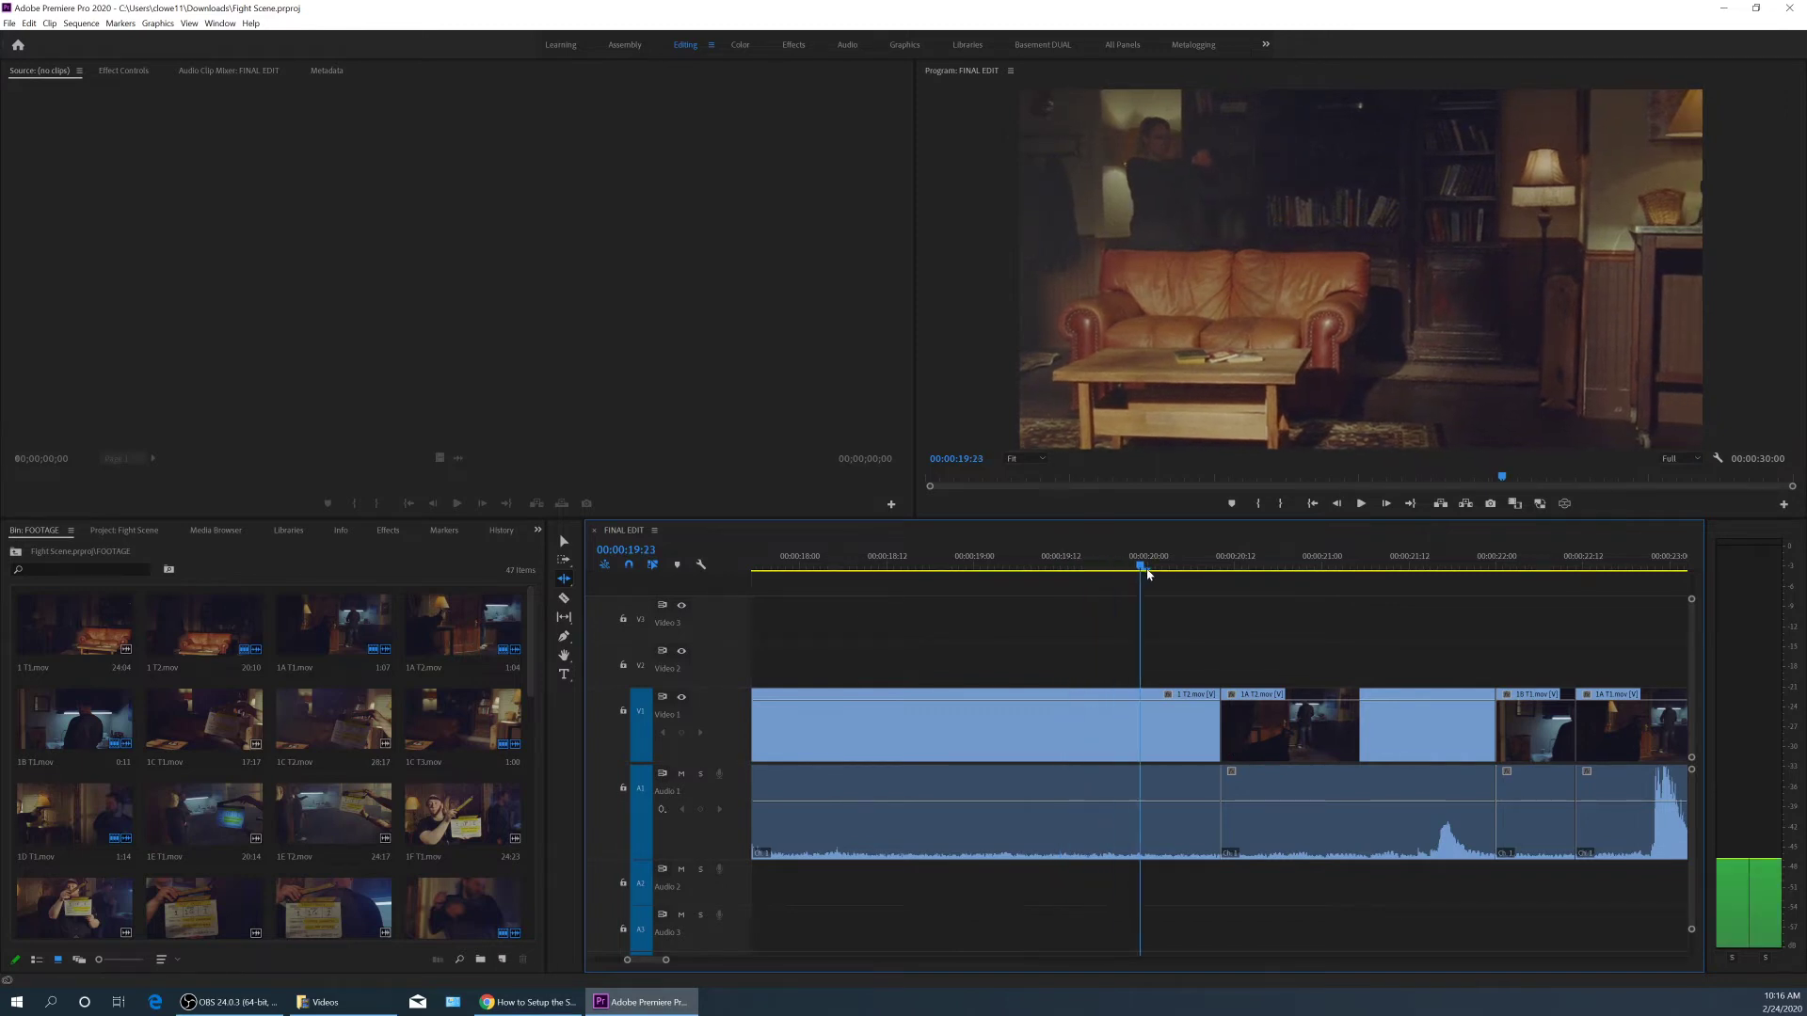
{"action": "left_click_drag", "start_coordinate": [1147, 573], "coordinate": [1099, 582]}
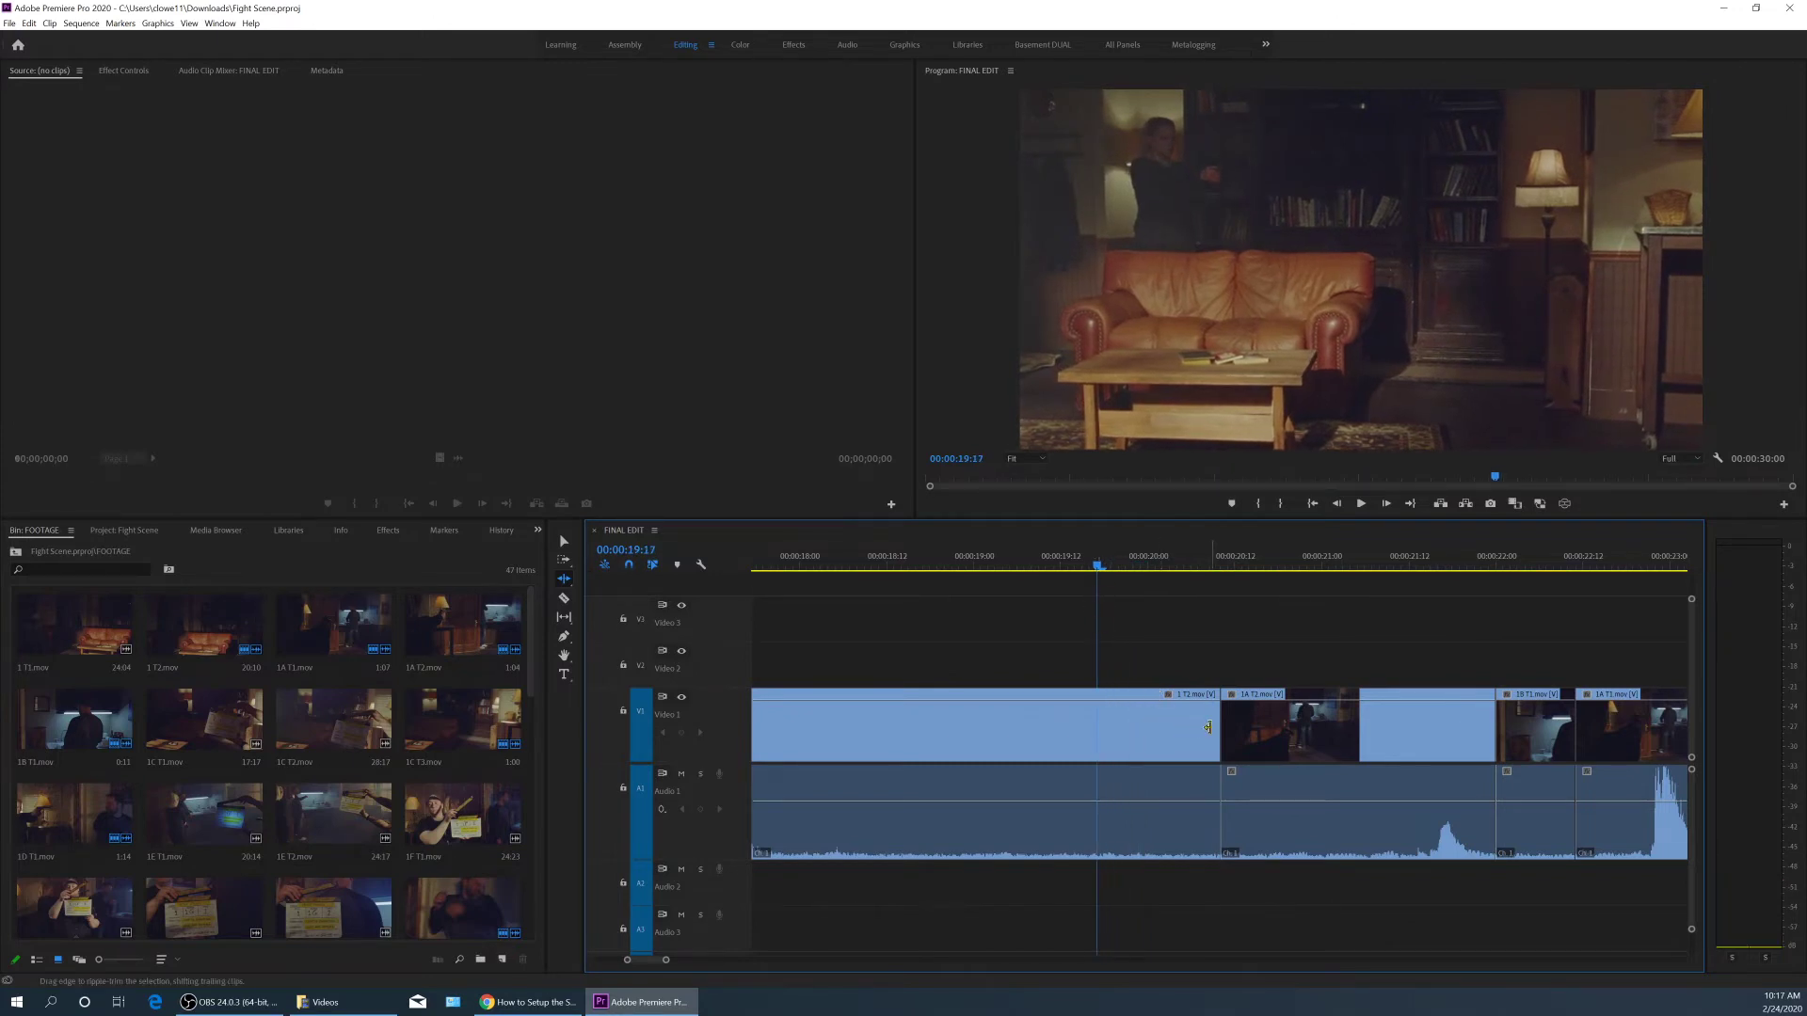
{"action": "left_click_drag", "start_coordinate": [1212, 728], "coordinate": [1069, 739]}
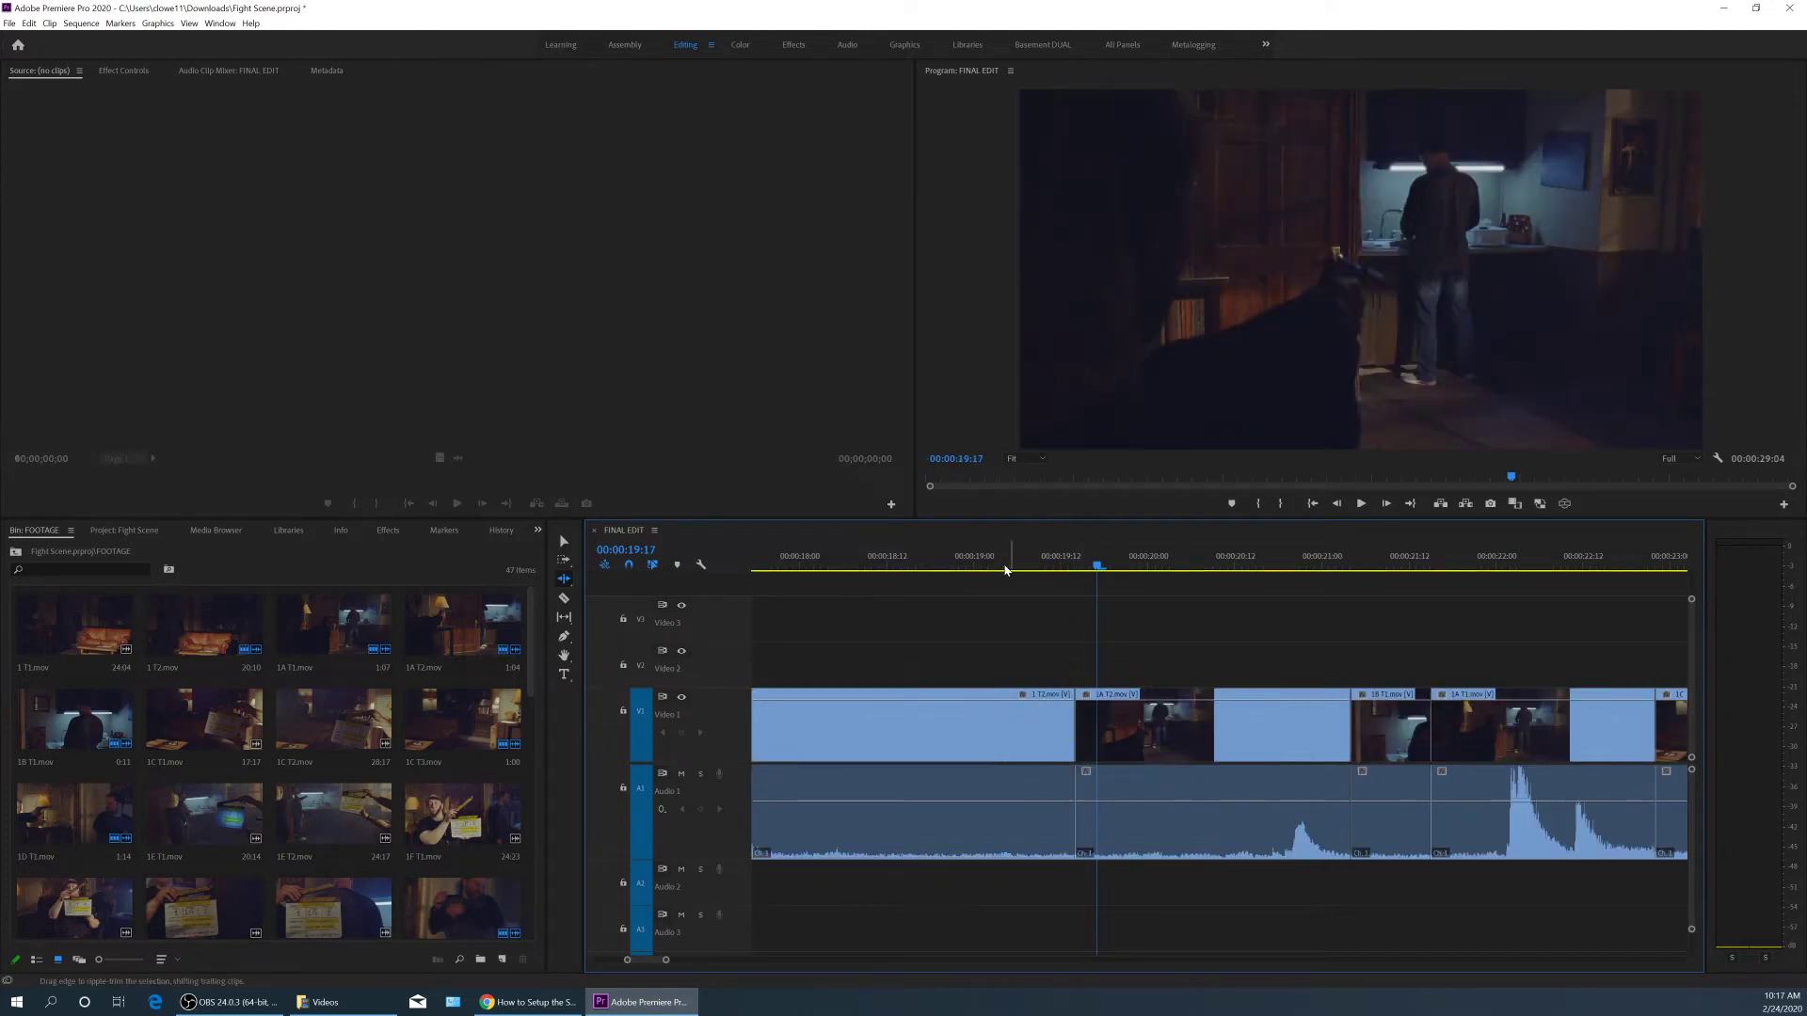
{"action": "left_click", "coordinate": [969, 566]}
{"action": "key", "text": "space"}
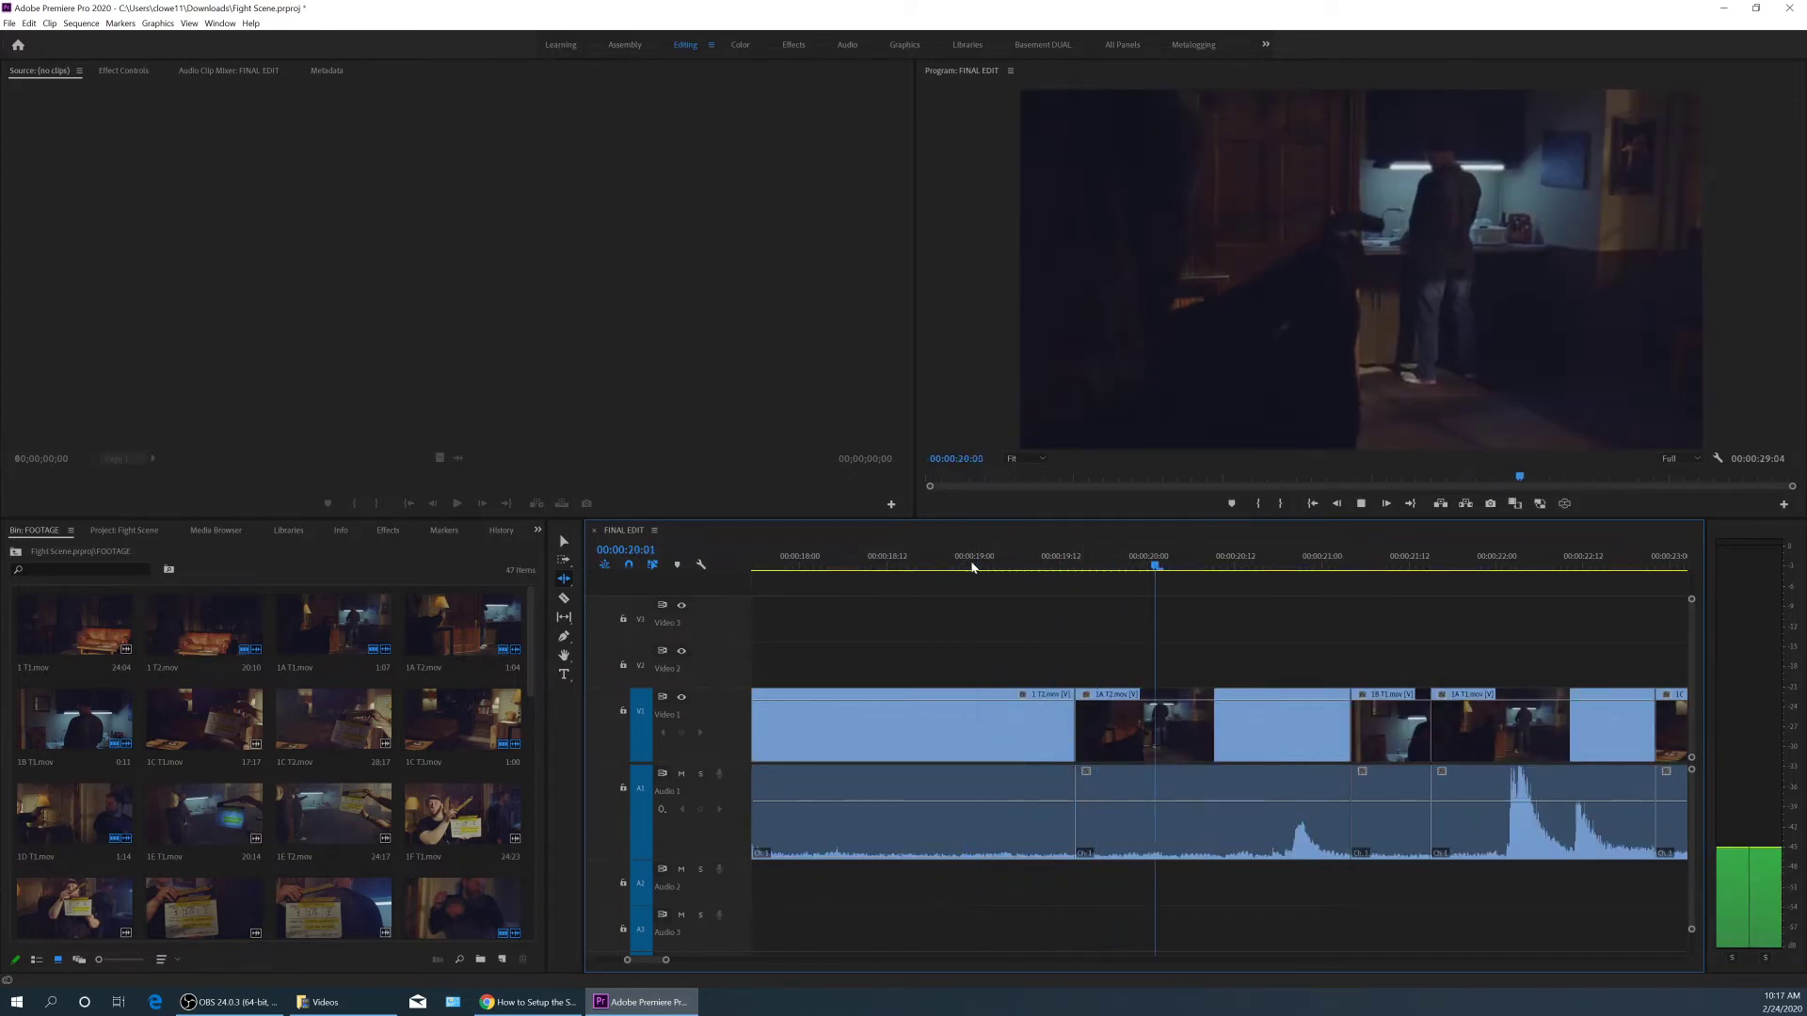
{"action": "key", "text": "space"}
Ripple the 1 T2.mov / 1A T2.mov cut four more frames, check playback, then two more.
{"action": "left_click_drag", "start_coordinate": [1066, 722], "coordinate": [1096, 718]}
{"action": "left_click", "coordinate": [981, 570]}
{"action": "key", "text": "space"}
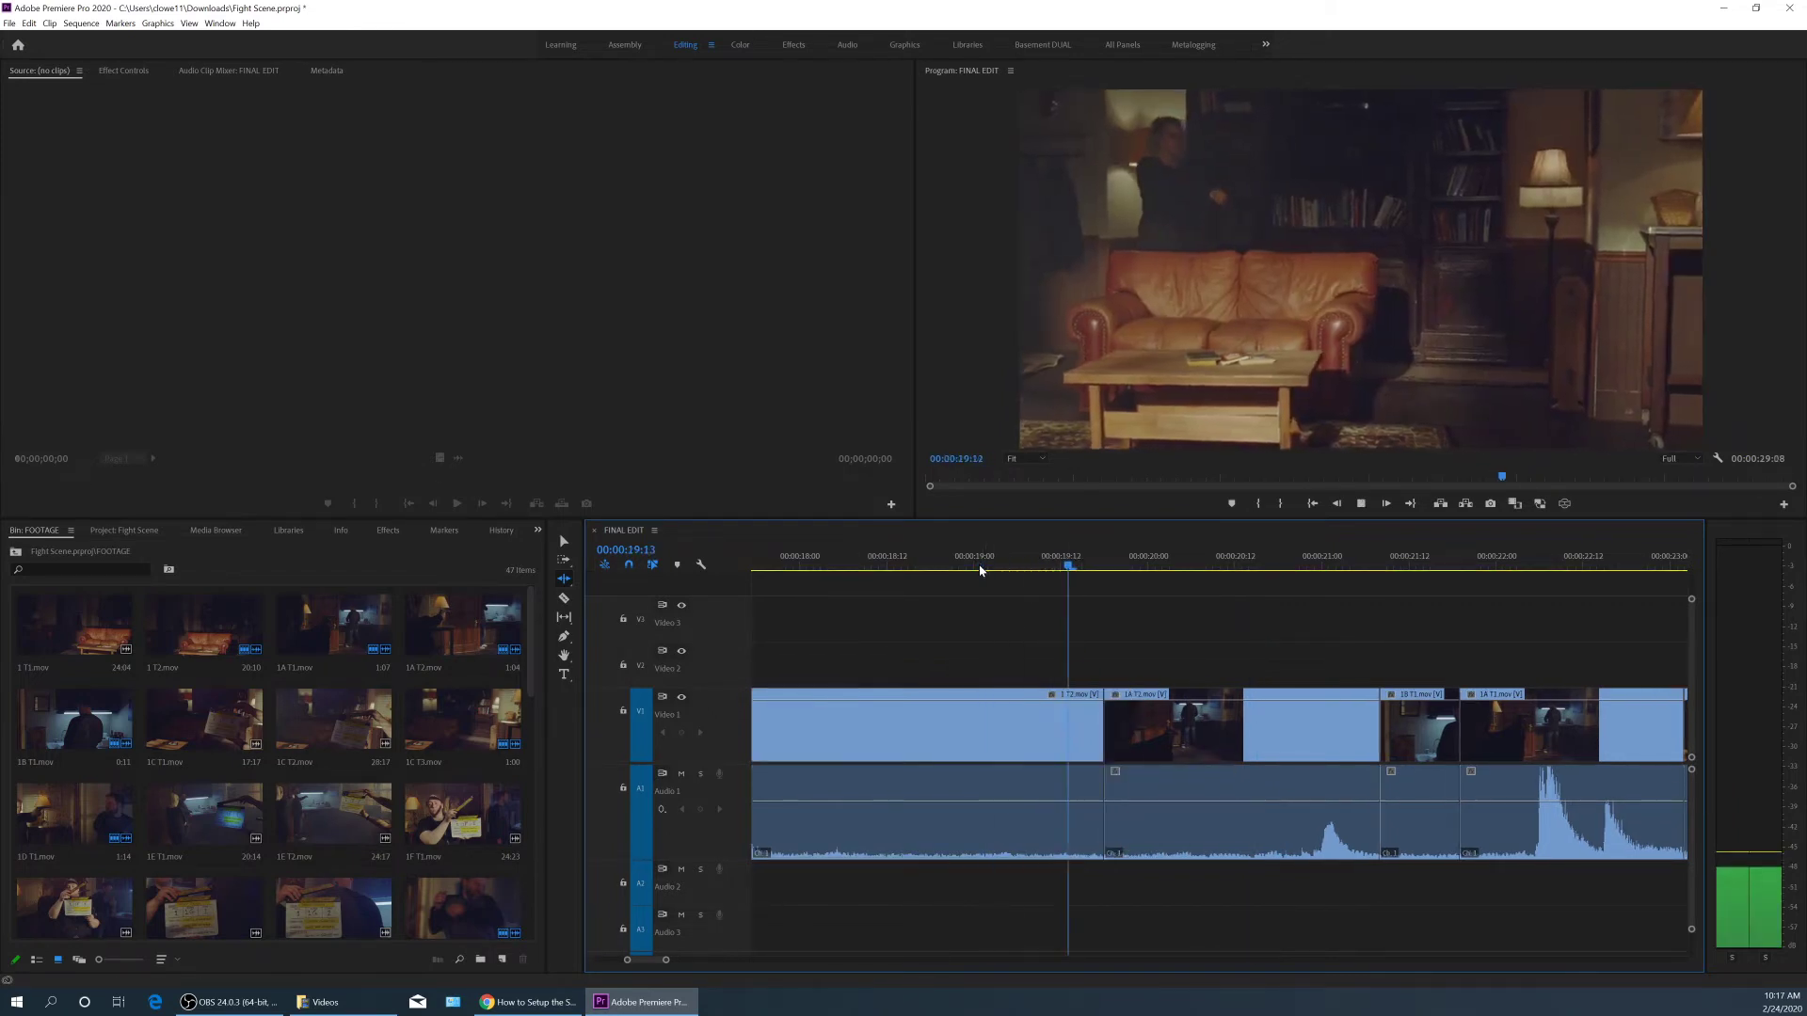
{"action": "key", "text": "space"}
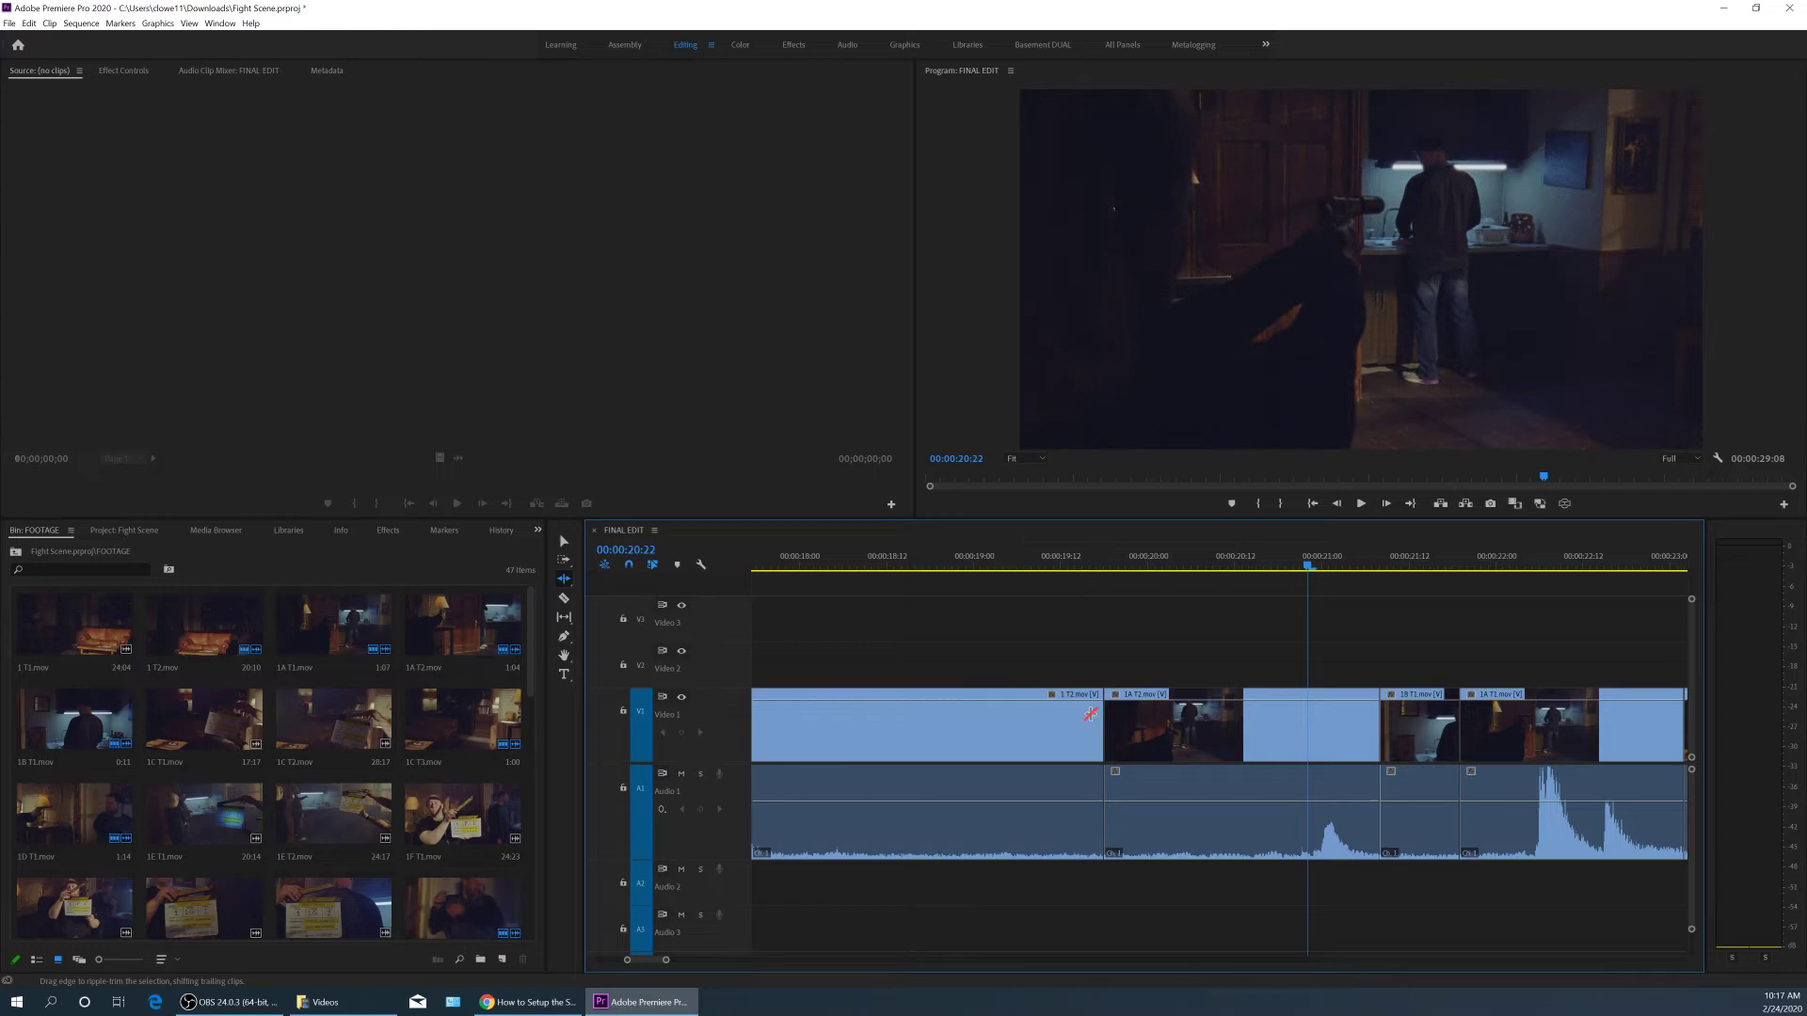
{"action": "mouse_move", "coordinate": [1113, 723]}
{"action": "left_mouse_down"}
{"action": "mouse_move", "coordinate": [1052, 725]}
{"action": "mouse_move", "coordinate": [1124, 732]}
{"action": "left_mouse_up"}
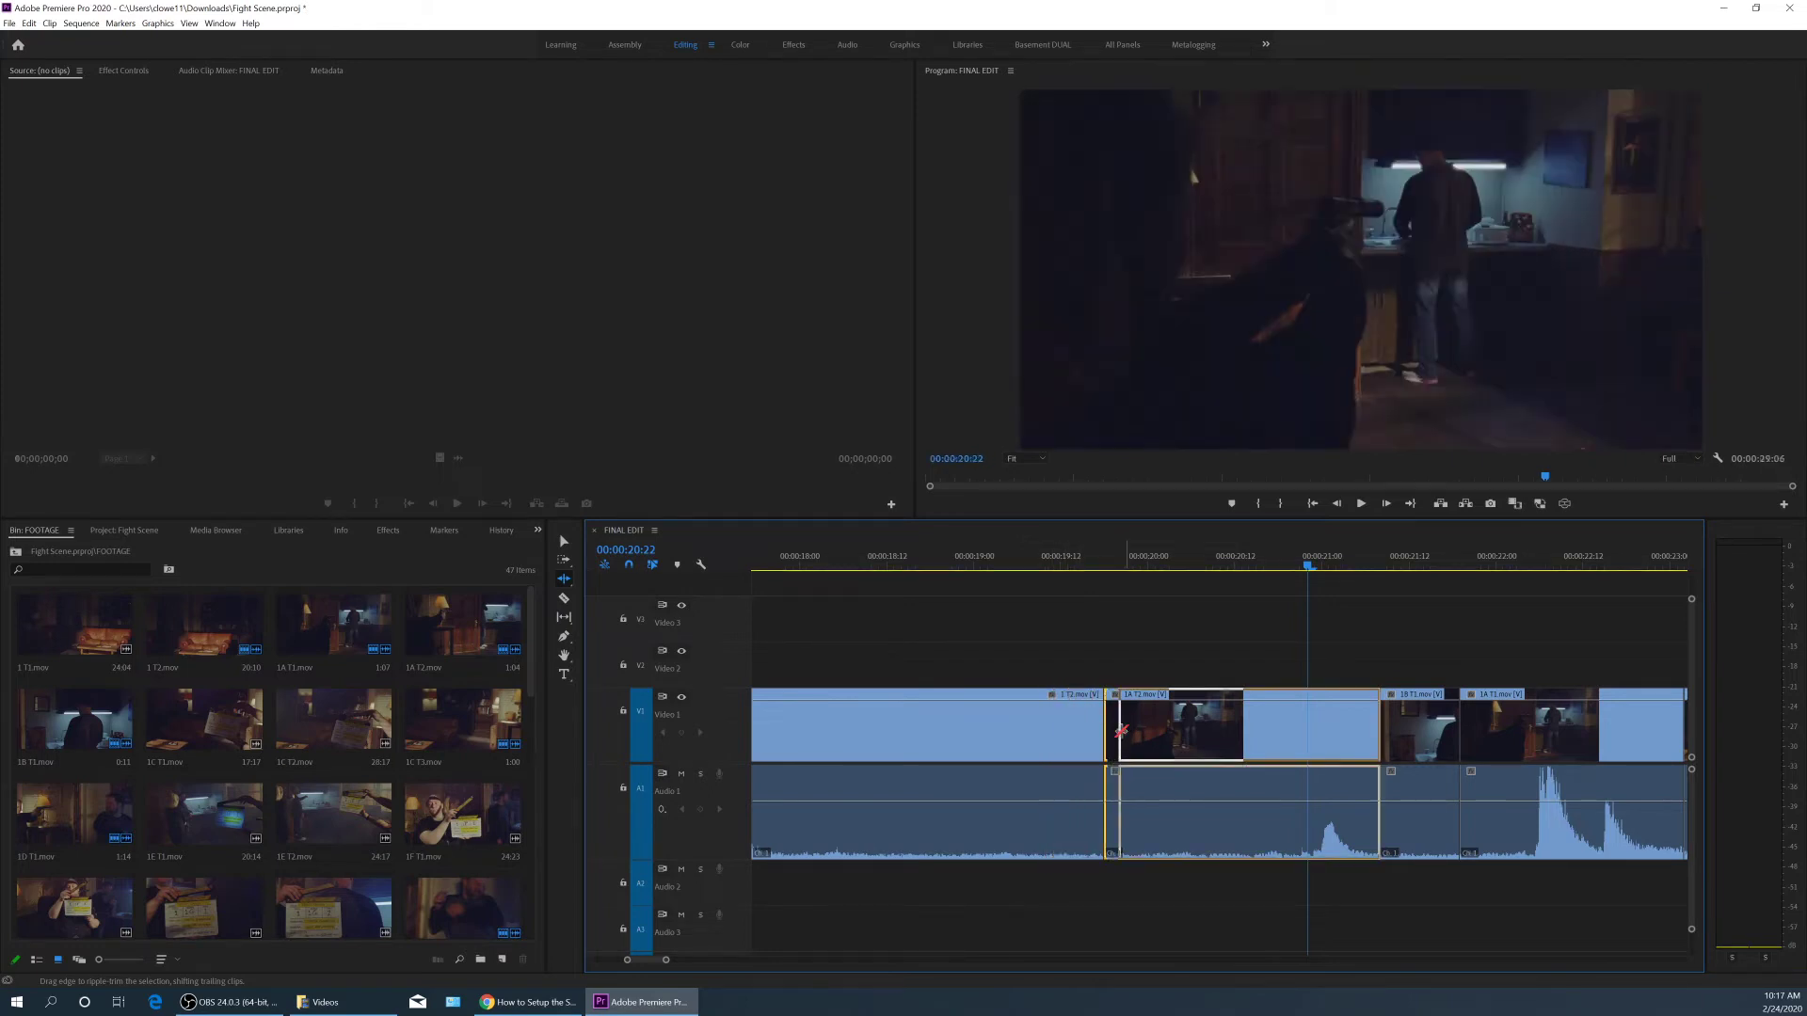
Preview the sequence up to and across the 1B T1.mov / 1A T1.mov cut.
{"action": "left_click_drag", "start_coordinate": [1329, 559], "coordinate": [1358, 562]}
{"action": "key", "text": "space"}
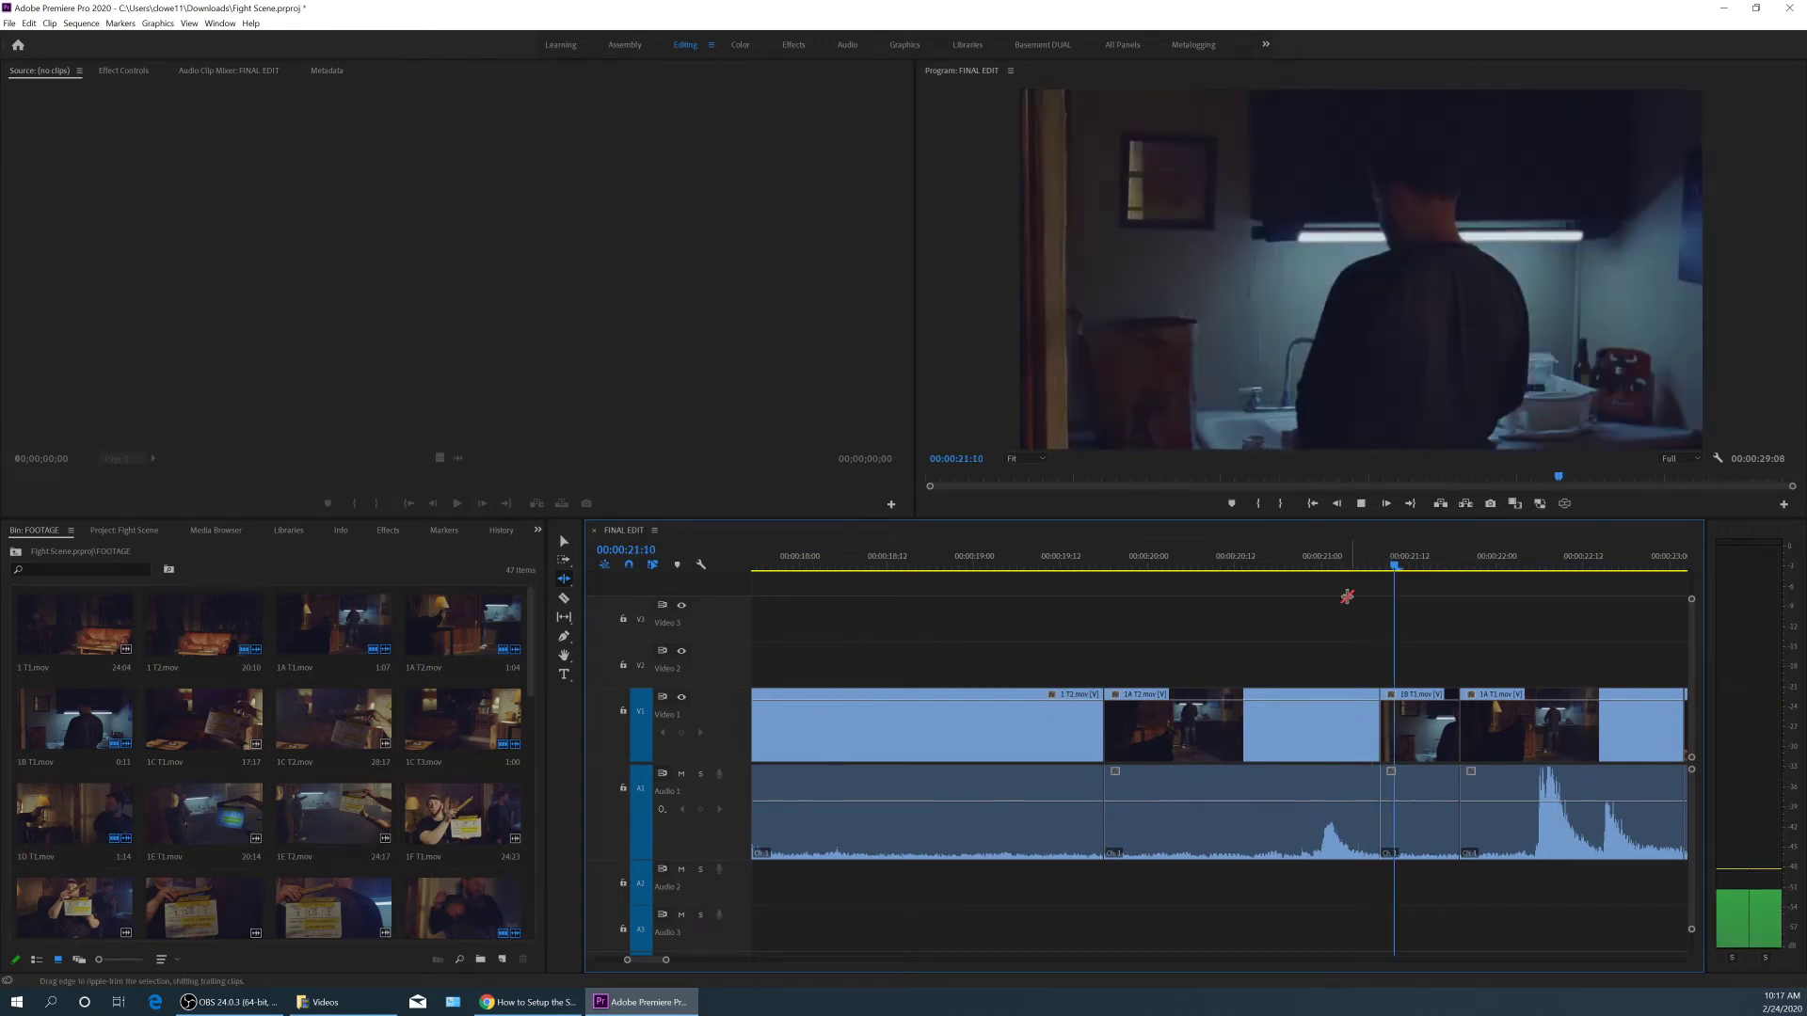
{"action": "left_click", "coordinate": [1310, 562]}
{"action": "left_click_drag", "start_coordinate": [1310, 562], "coordinate": [1491, 578]}
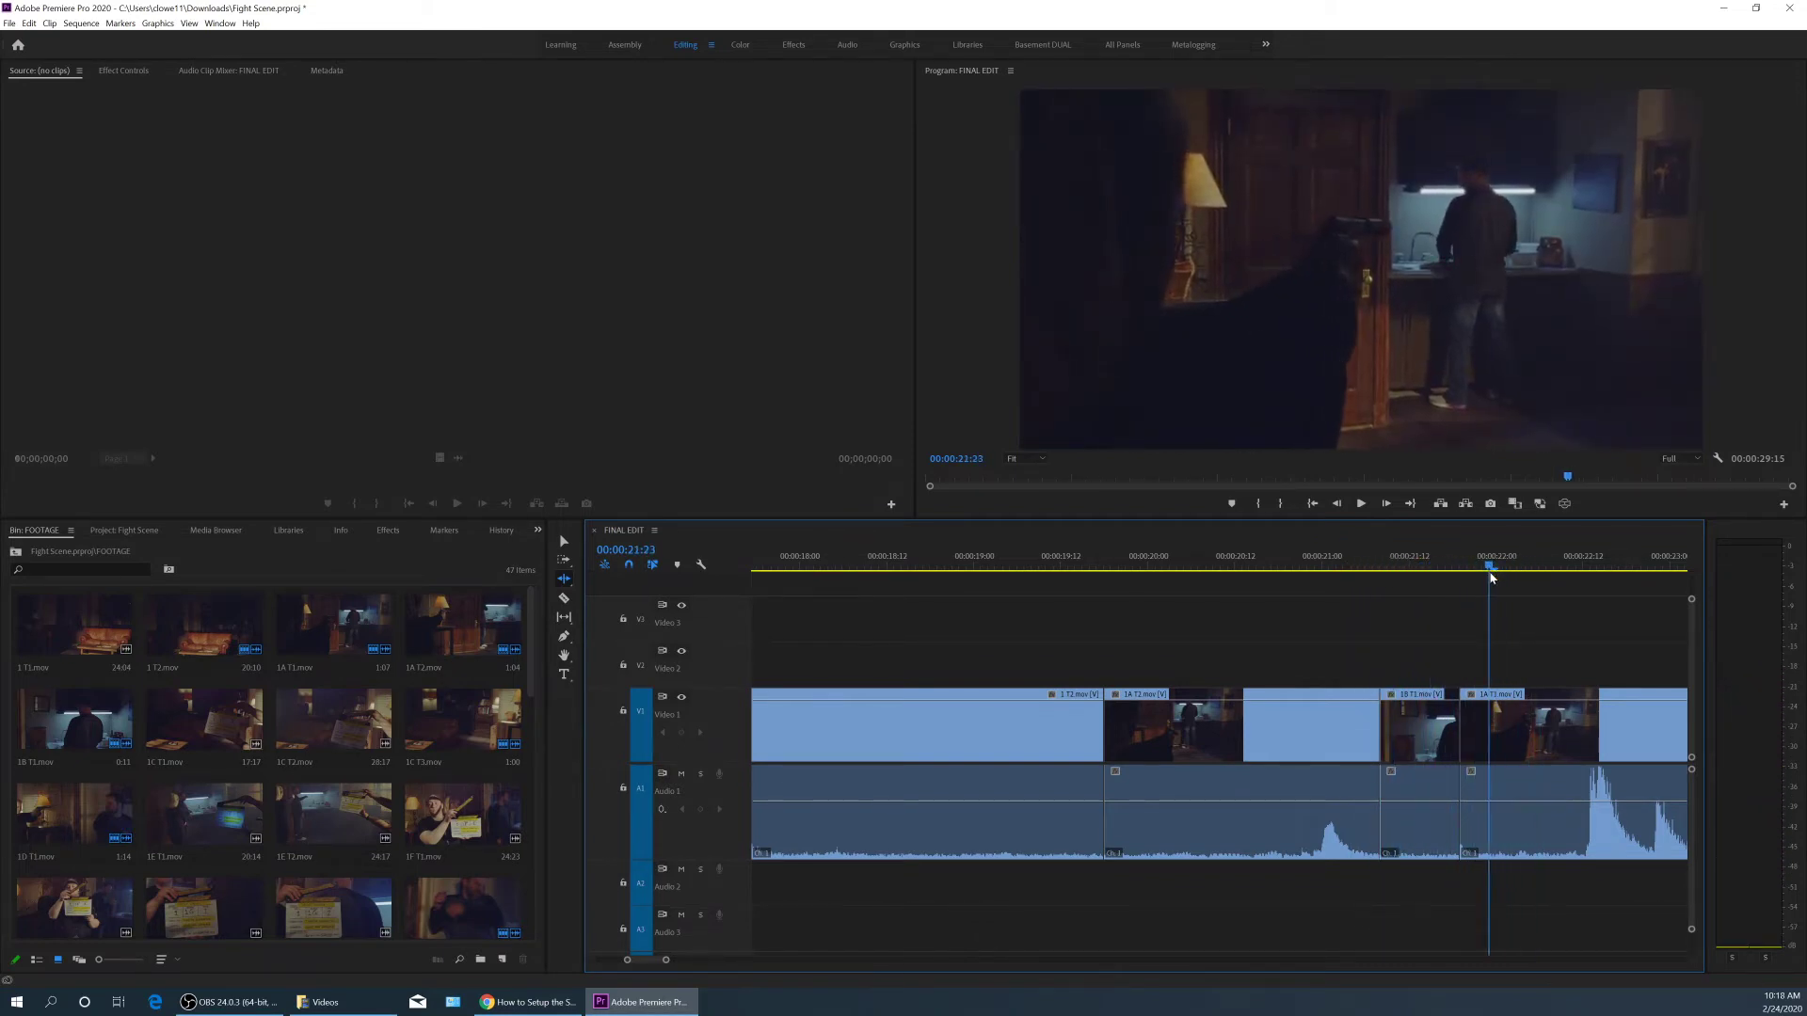
Ripple-trim the 1B T1 / 1A T1 cut later, play it back, and zoom the timeline out.
{"action": "left_click", "coordinate": [1470, 724]}
{"action": "left_click_drag", "start_coordinate": [1472, 724], "coordinate": [1537, 726]}
{"action": "left_click", "coordinate": [1439, 569]}
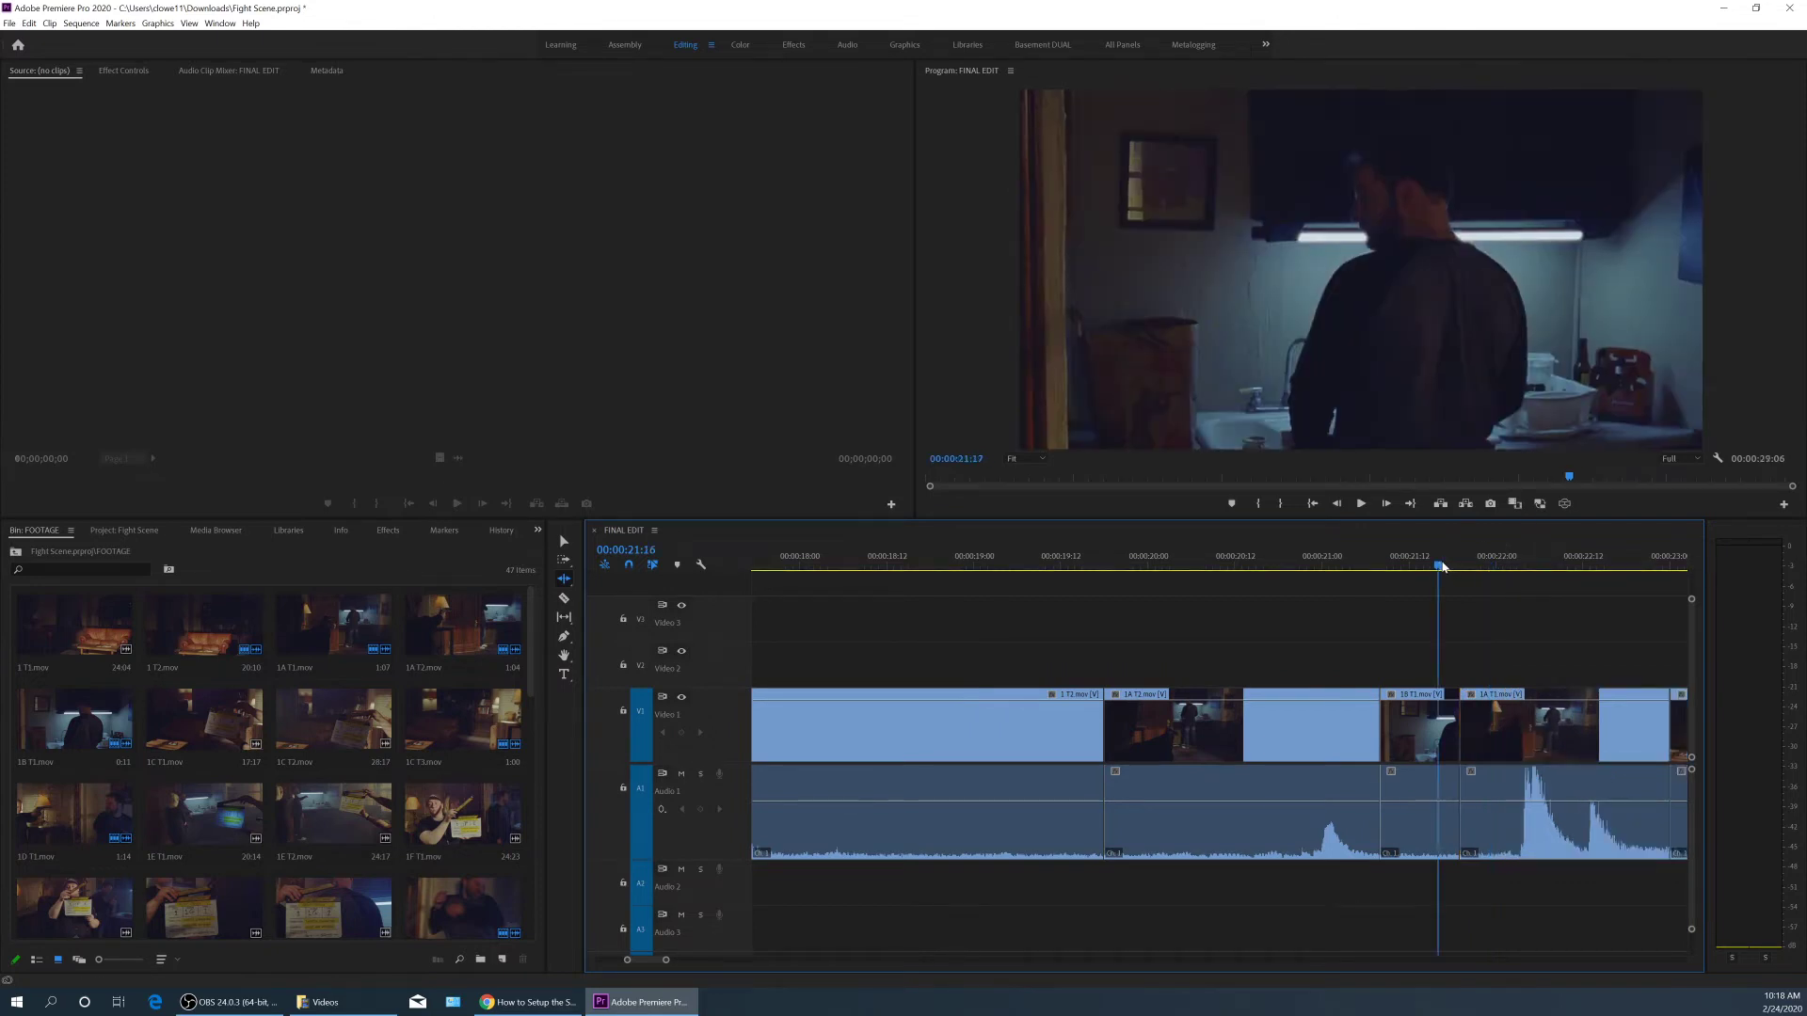
{"action": "key", "text": "space"}
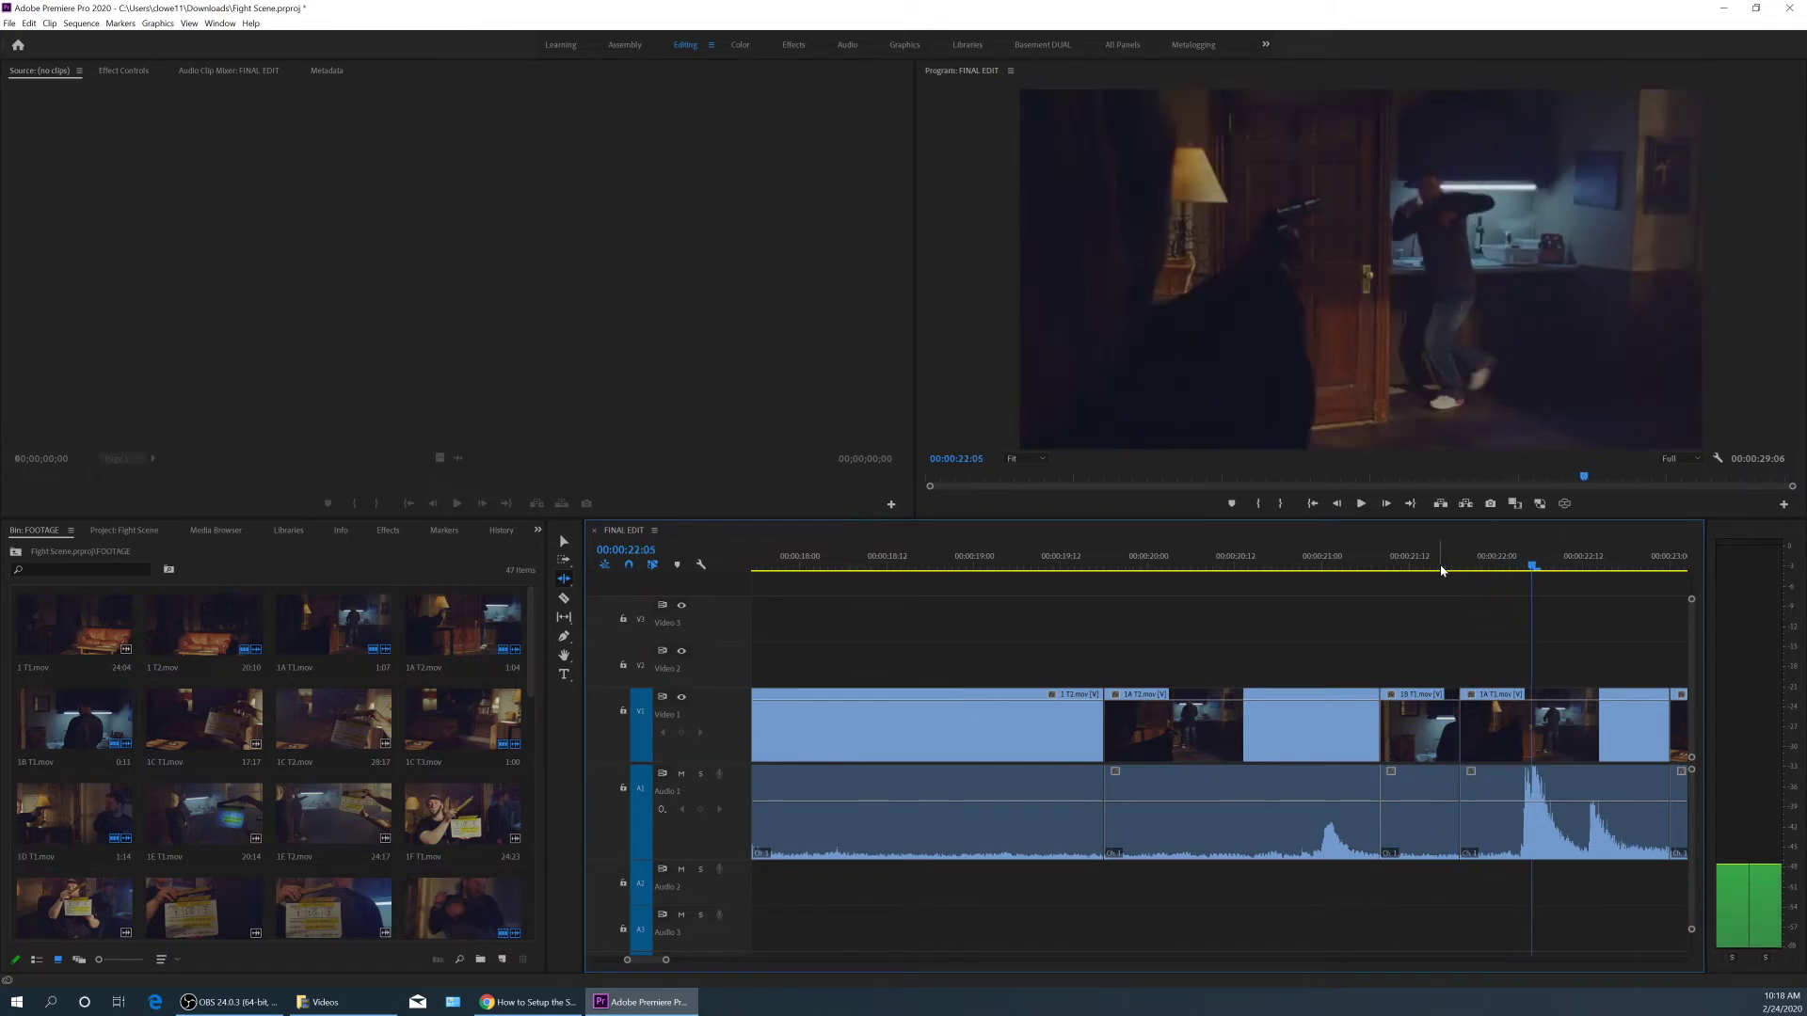
{"action": "left_click_drag", "start_coordinate": [1443, 563], "coordinate": [1406, 573]}
{"action": "key", "text": "space"}
{"action": "key", "text": "space"}
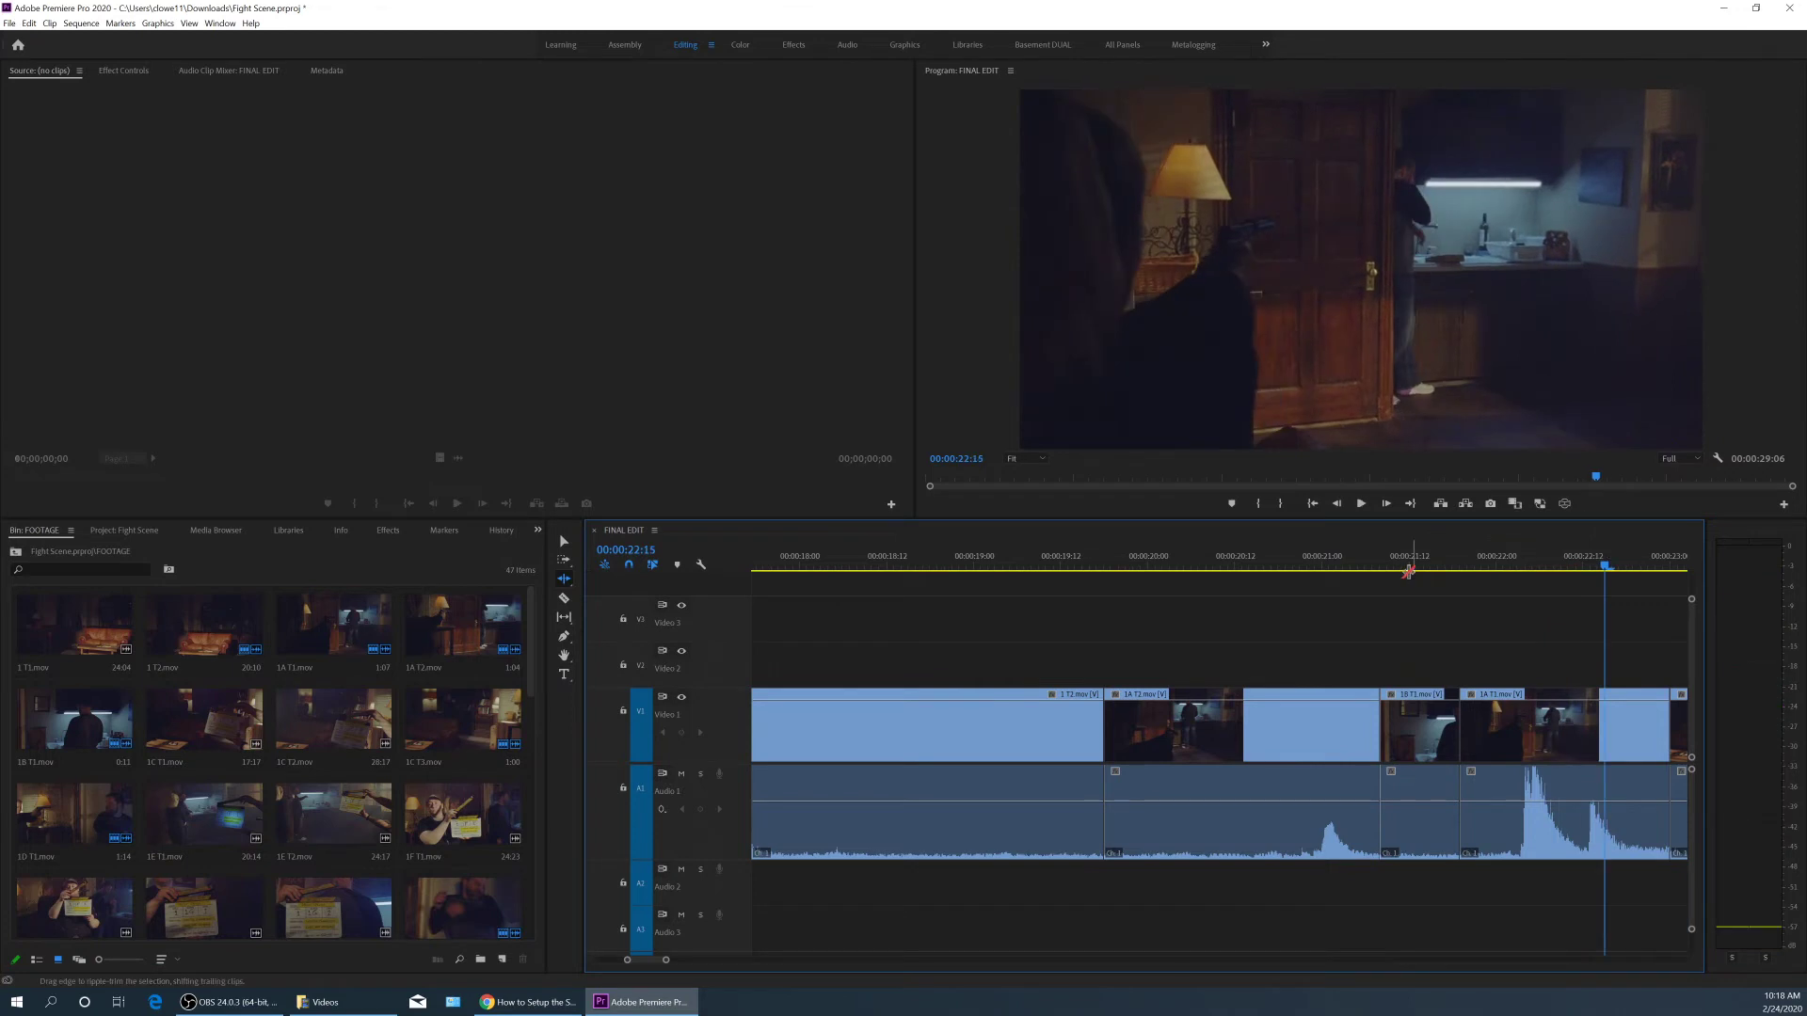
{"action": "key", "text": "minus"}
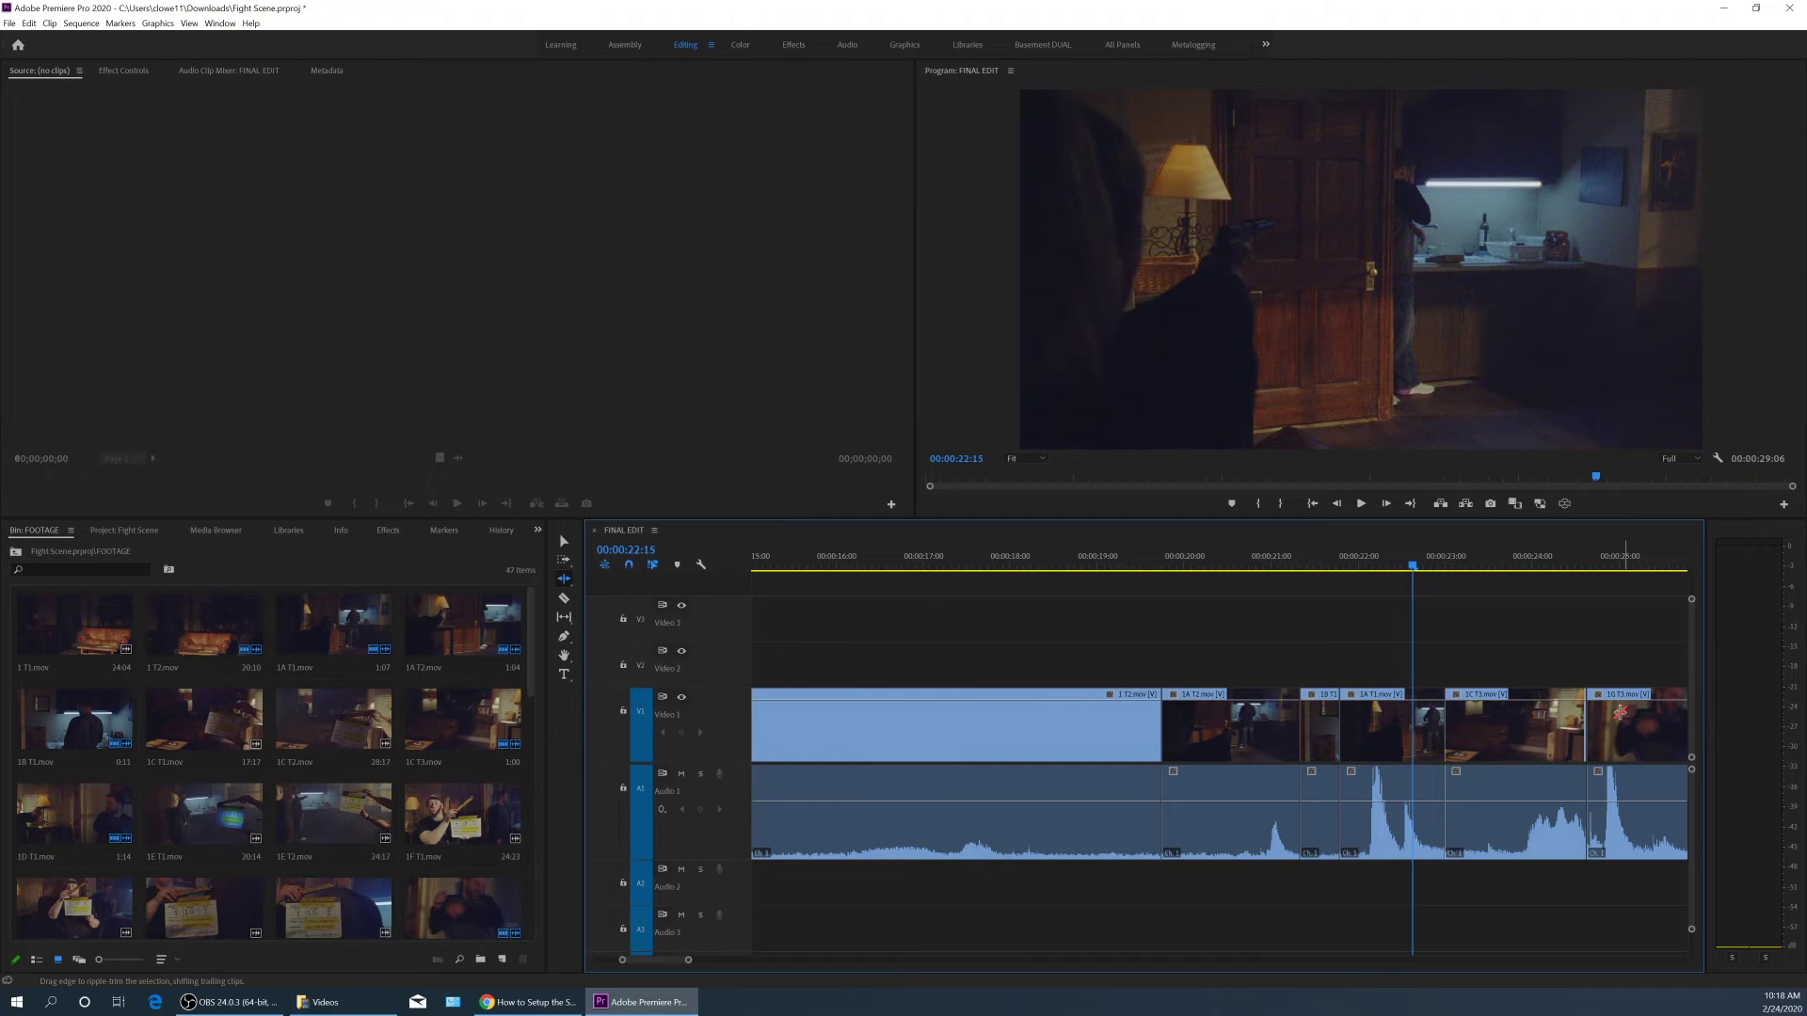
Return the playhead to the 1 T2.mov / 1A T2.mov cut near 19:09 and scrub across it.
{"action": "left_click", "coordinate": [1134, 570]}
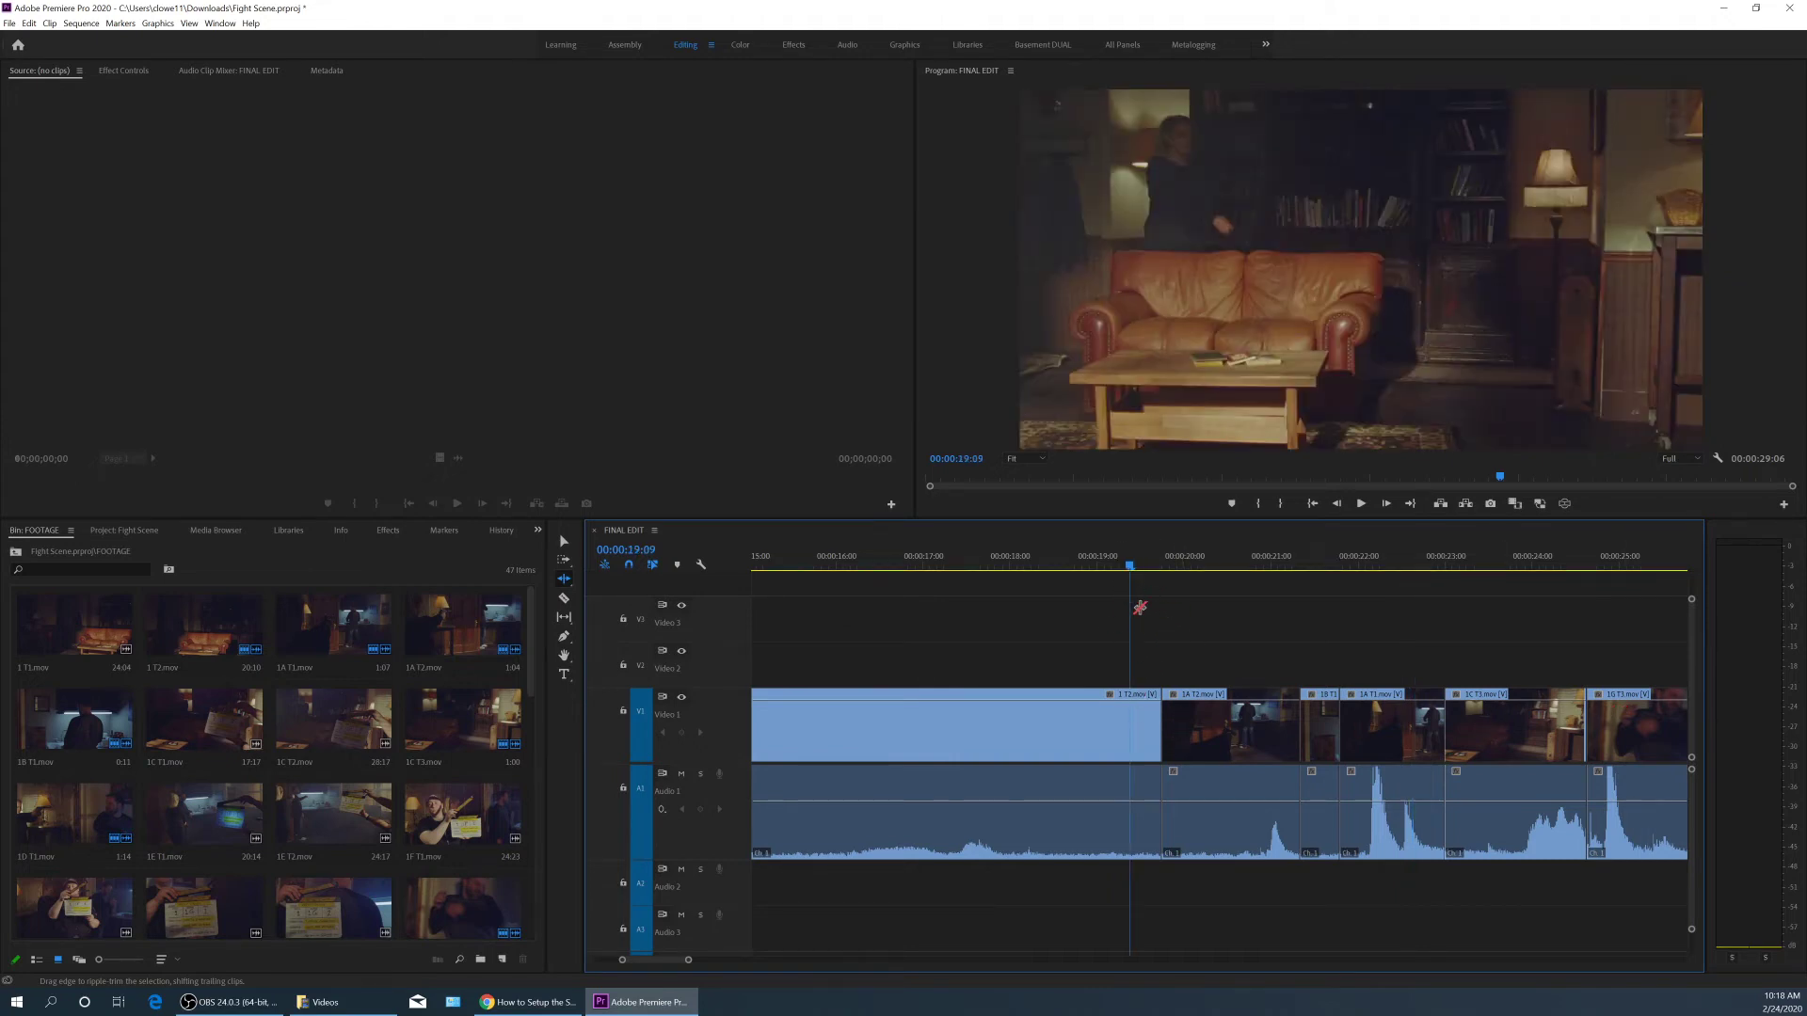
{"action": "scroll", "coordinate": [1214, 736], "scroll_direction": "up", "scroll_amount": 2}
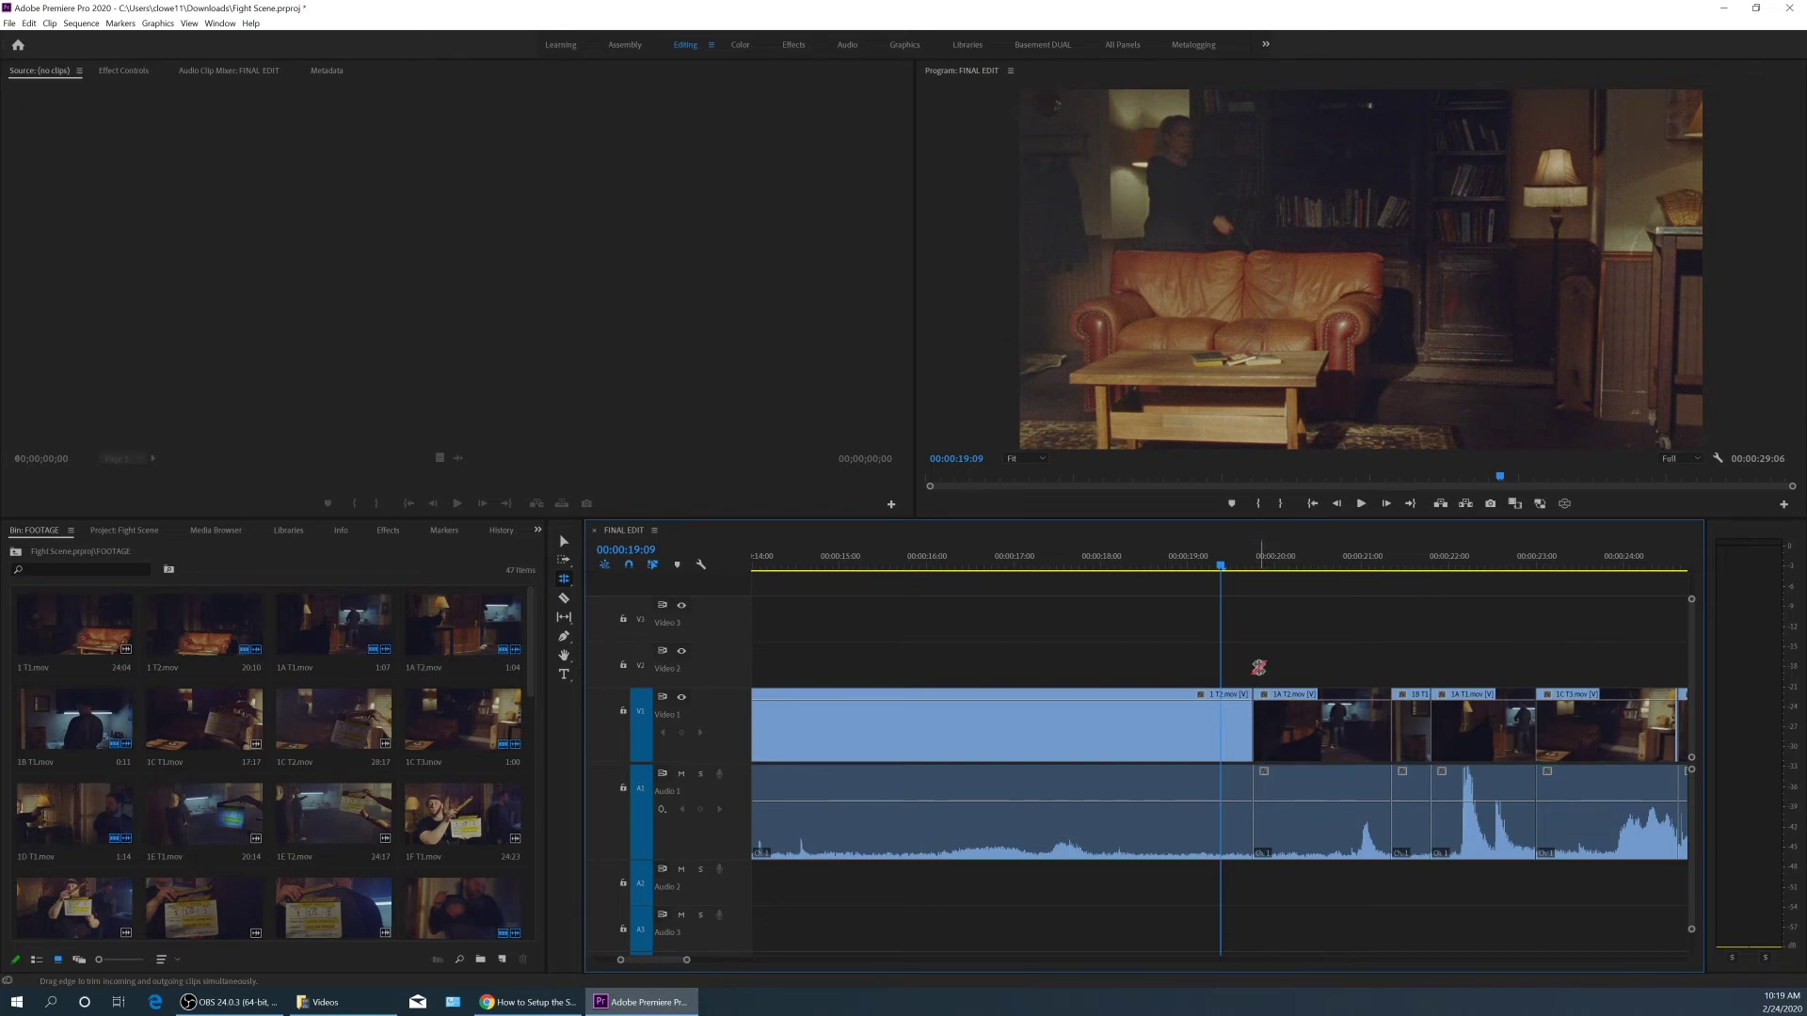
{"action": "left_click", "coordinate": [1165, 568]}
{"action": "left_click_drag", "start_coordinate": [1170, 574], "coordinate": [1238, 573]}
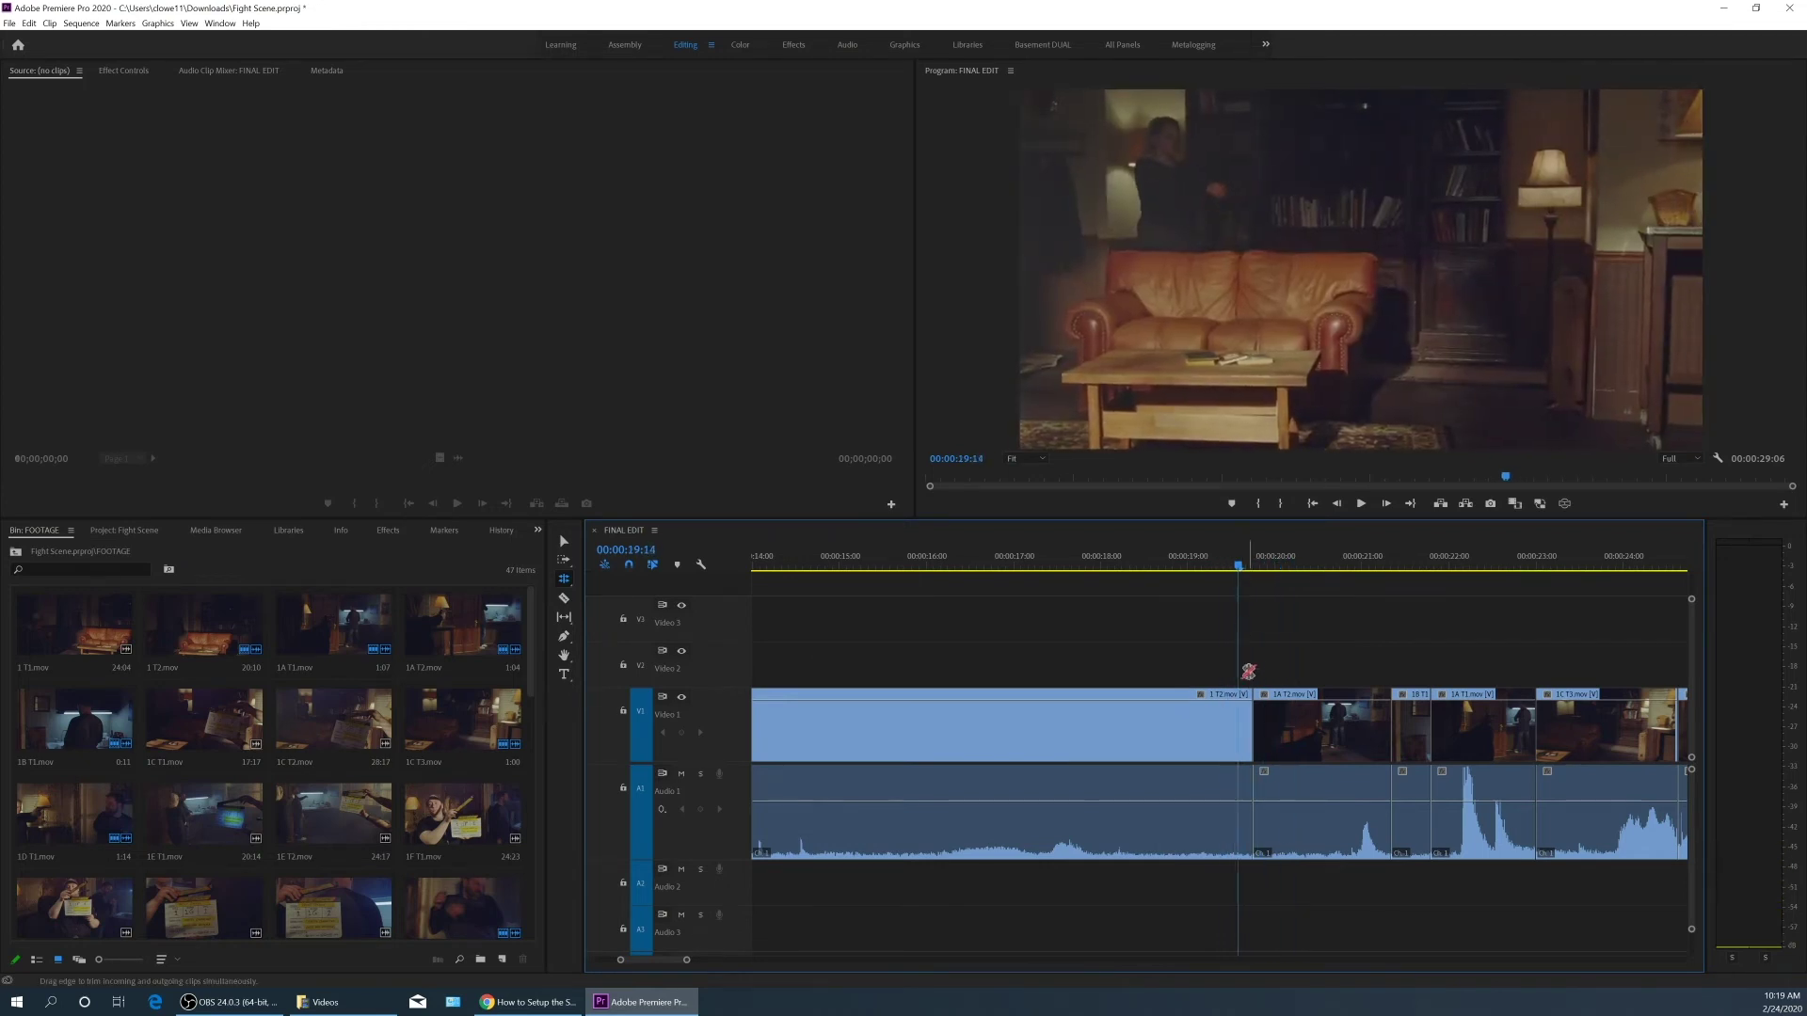
Roll the 1 T2.mov / 1A T2.mov cut about eight frames earlier to near 19:14, using the trim view.
{"action": "left_click", "coordinate": [1255, 719]}
{"action": "left_click_drag", "start_coordinate": [1255, 720], "coordinate": [1224, 721]}
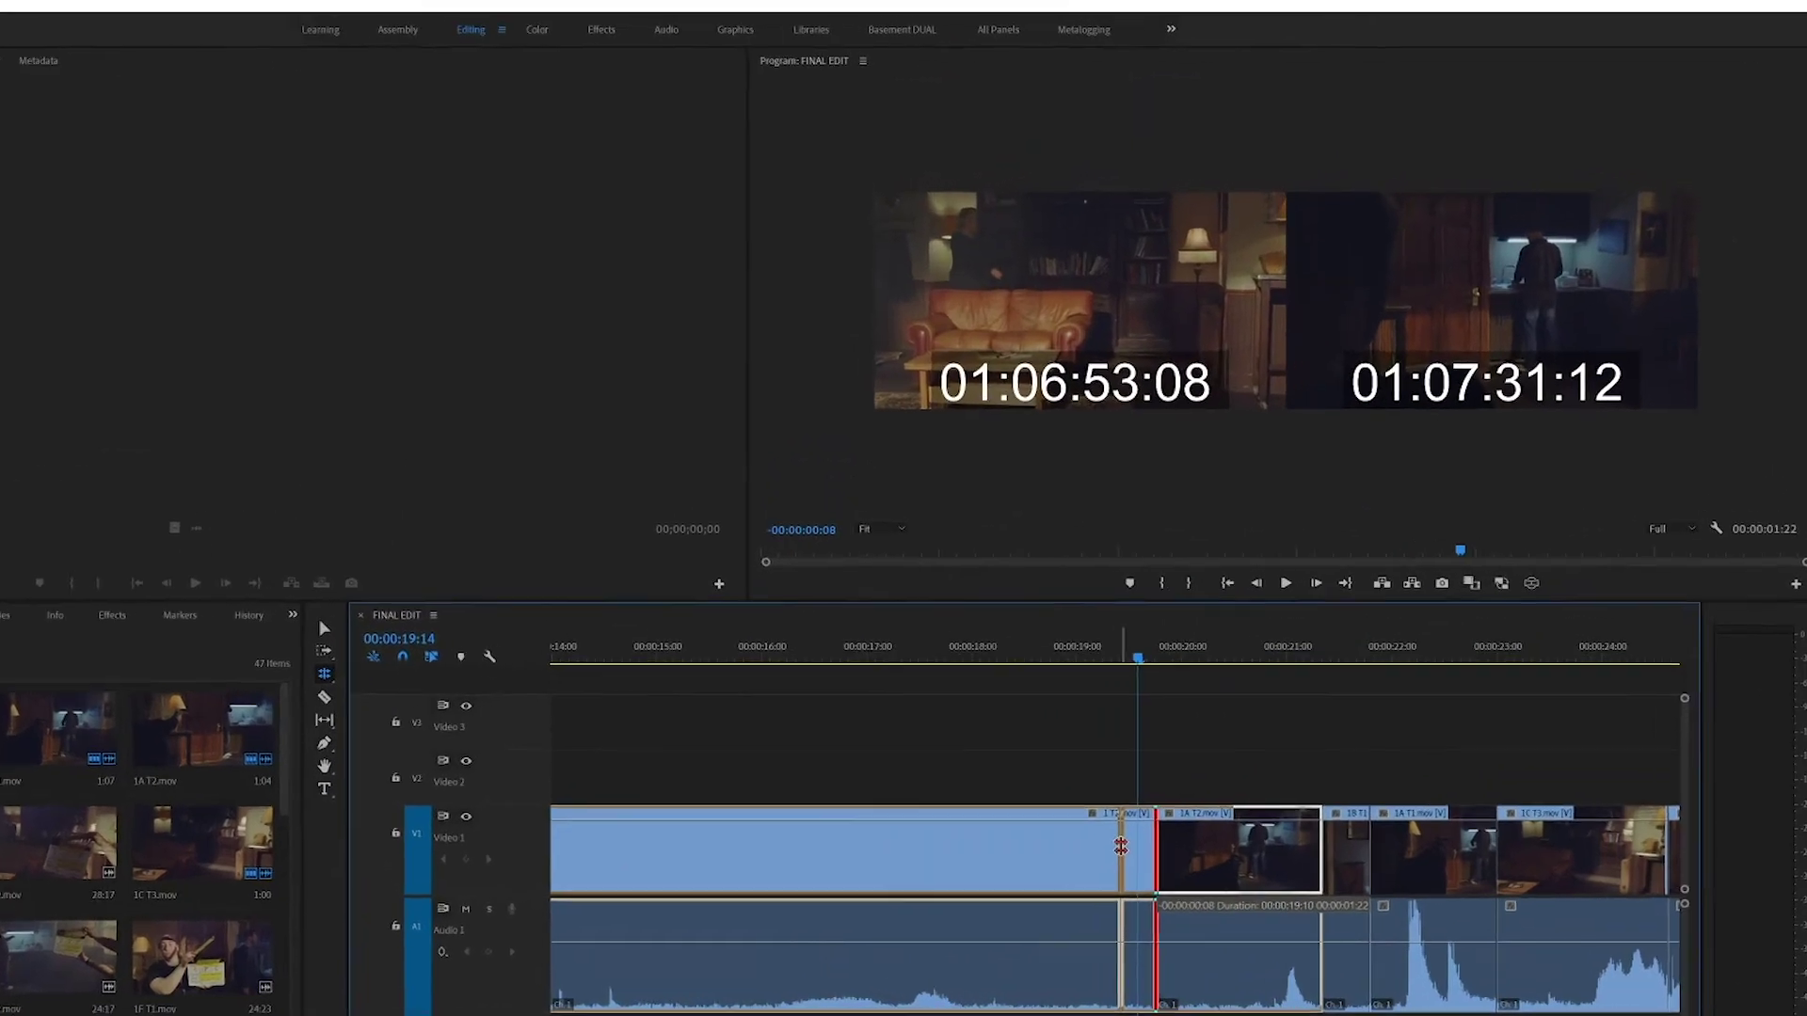
{"action": "left_click_drag", "start_coordinate": [1121, 846], "coordinate": [1124, 847]}
{"action": "mouse_move", "coordinate": [1219, 1015]}
{"action": "left_mouse_down"}
{"action": "mouse_move", "coordinate": [1235, 1015]}
{"action": "mouse_move", "coordinate": [1220, 1015]}
{"action": "left_mouse_up"}
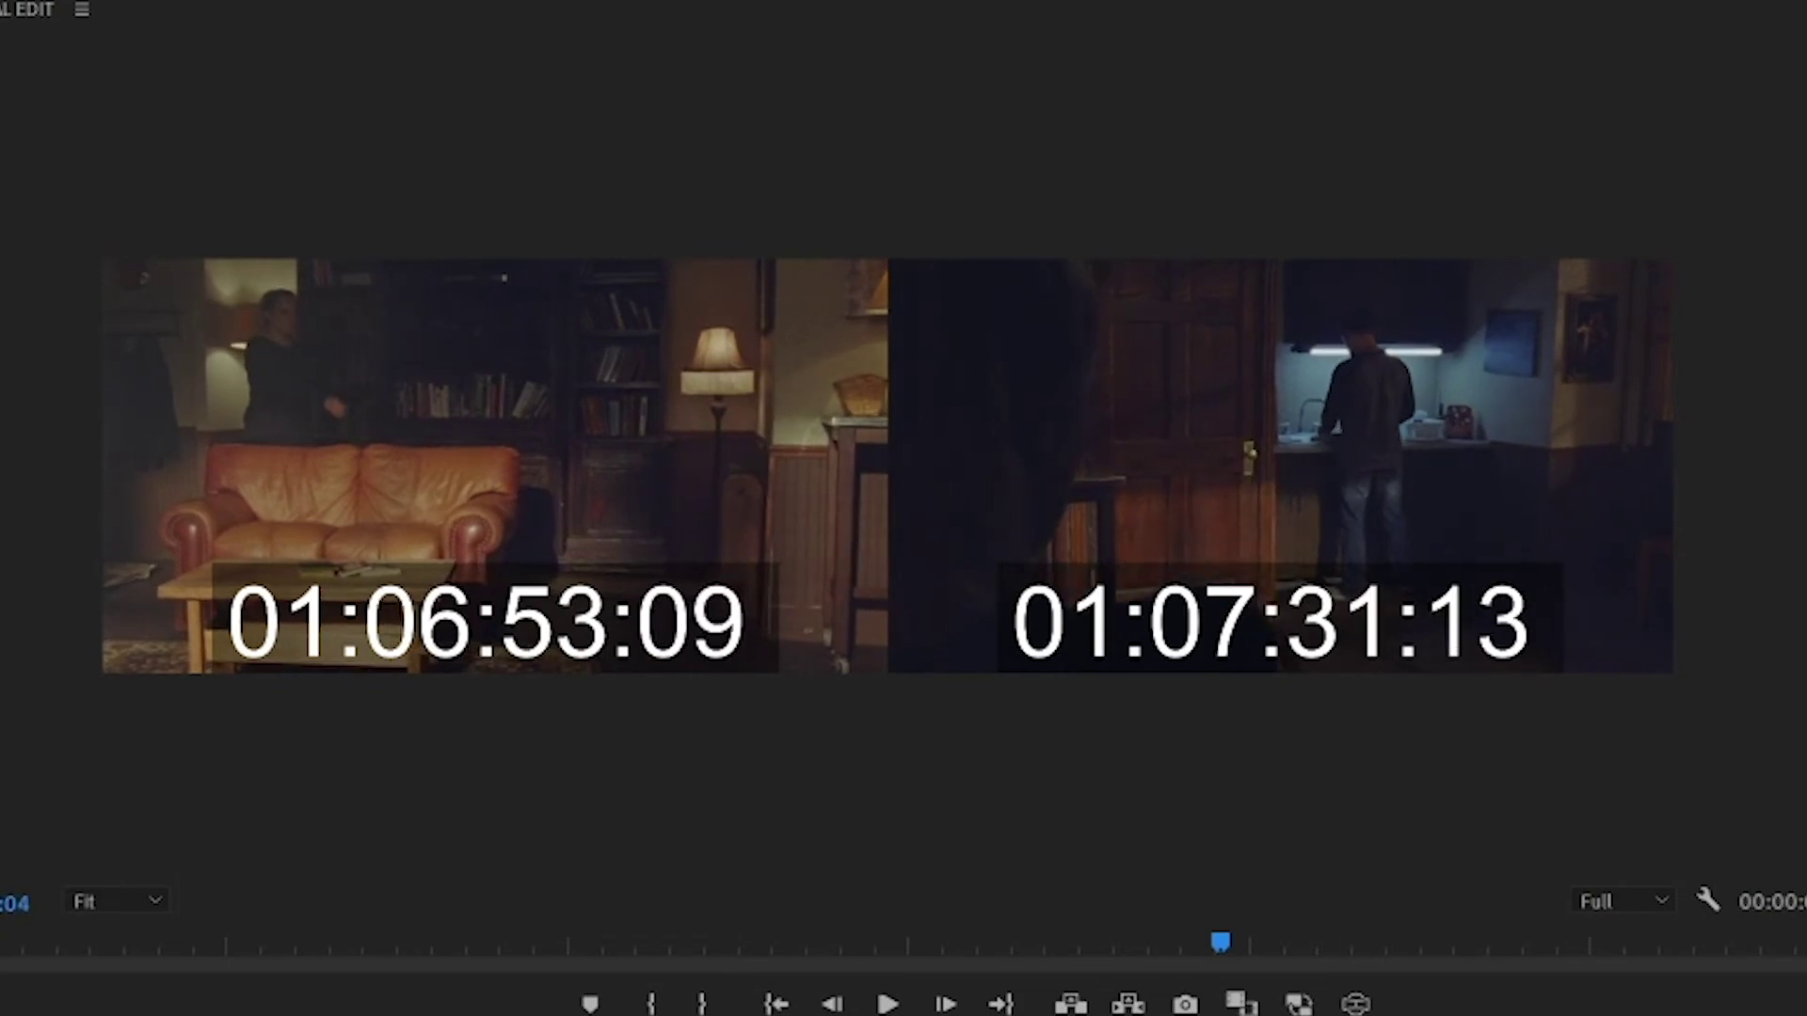
{"action": "left_click_drag", "start_coordinate": [617, 1015], "coordinate": [621, 1015]}
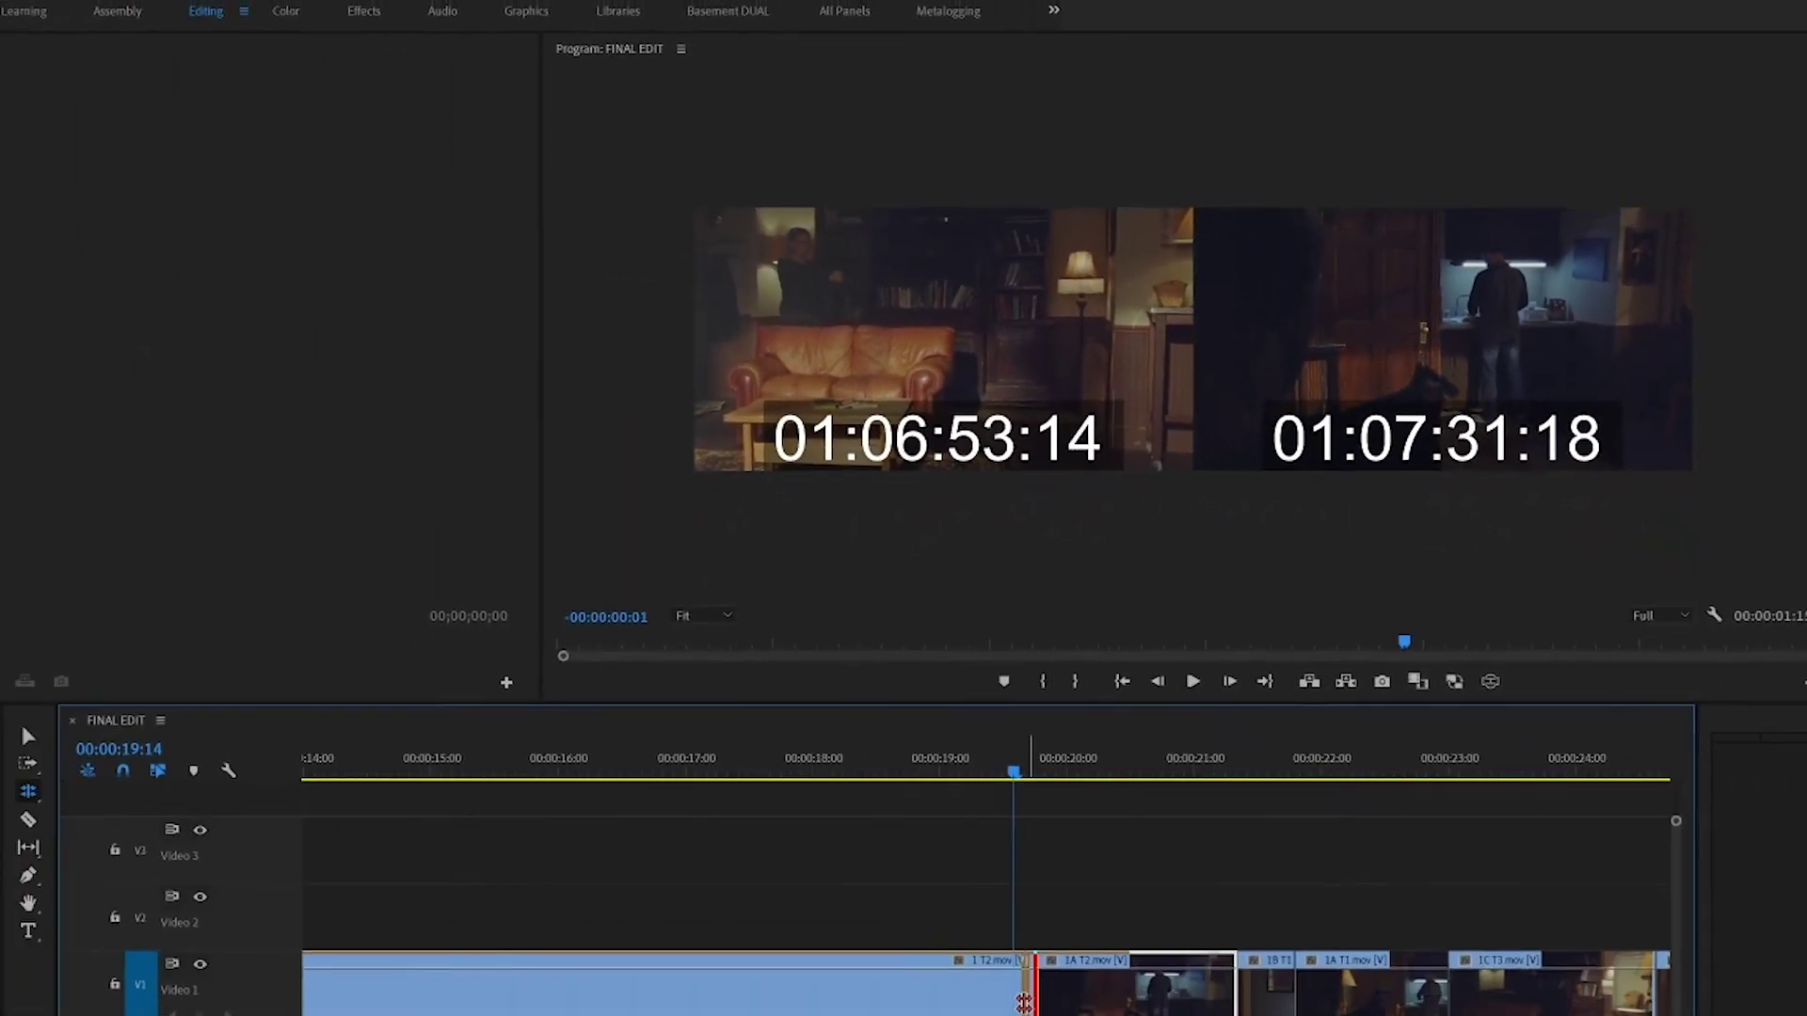
{"action": "left_click_drag", "start_coordinate": [1024, 1003], "coordinate": [993, 1005]}
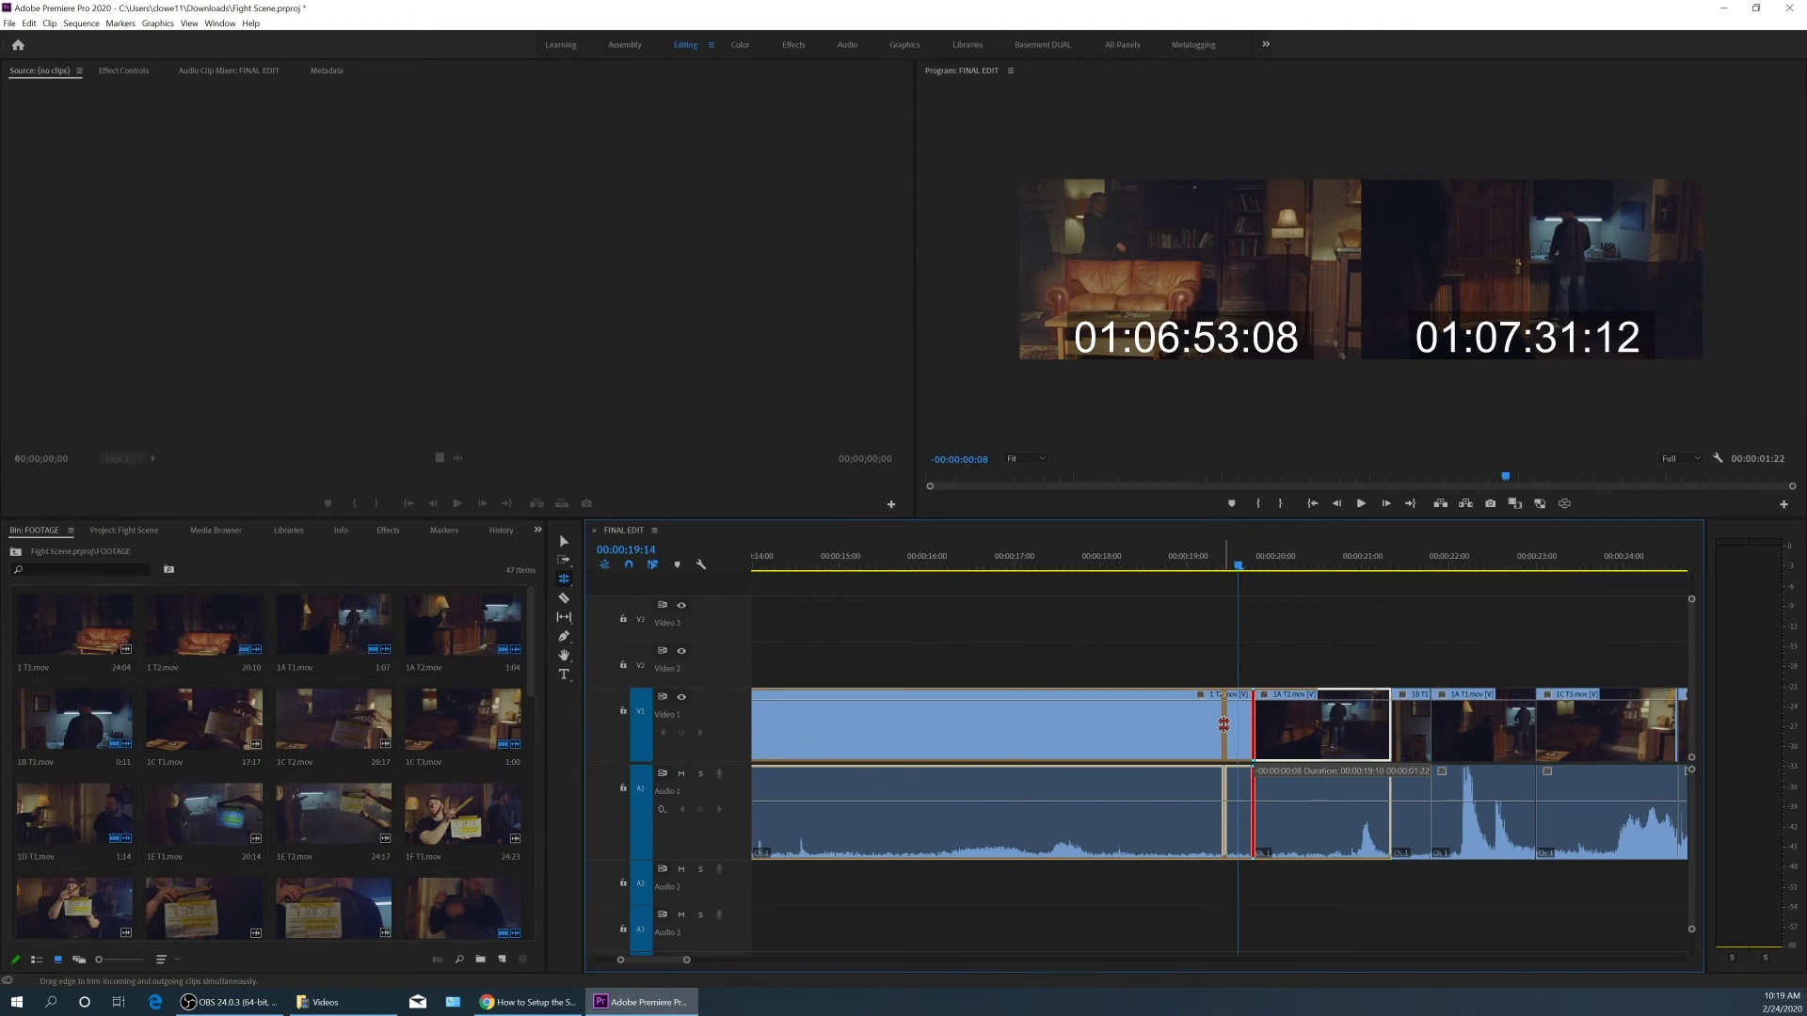
{"action": "mouse_move", "coordinate": [1224, 725]}
{"action": "left_mouse_down"}
{"action": "mouse_move", "coordinate": [1201, 725]}
{"action": "mouse_move", "coordinate": [1313, 725]}
{"action": "mouse_move", "coordinate": [1177, 737]}
{"action": "mouse_move", "coordinate": [1233, 737]}
{"action": "left_mouse_up"}
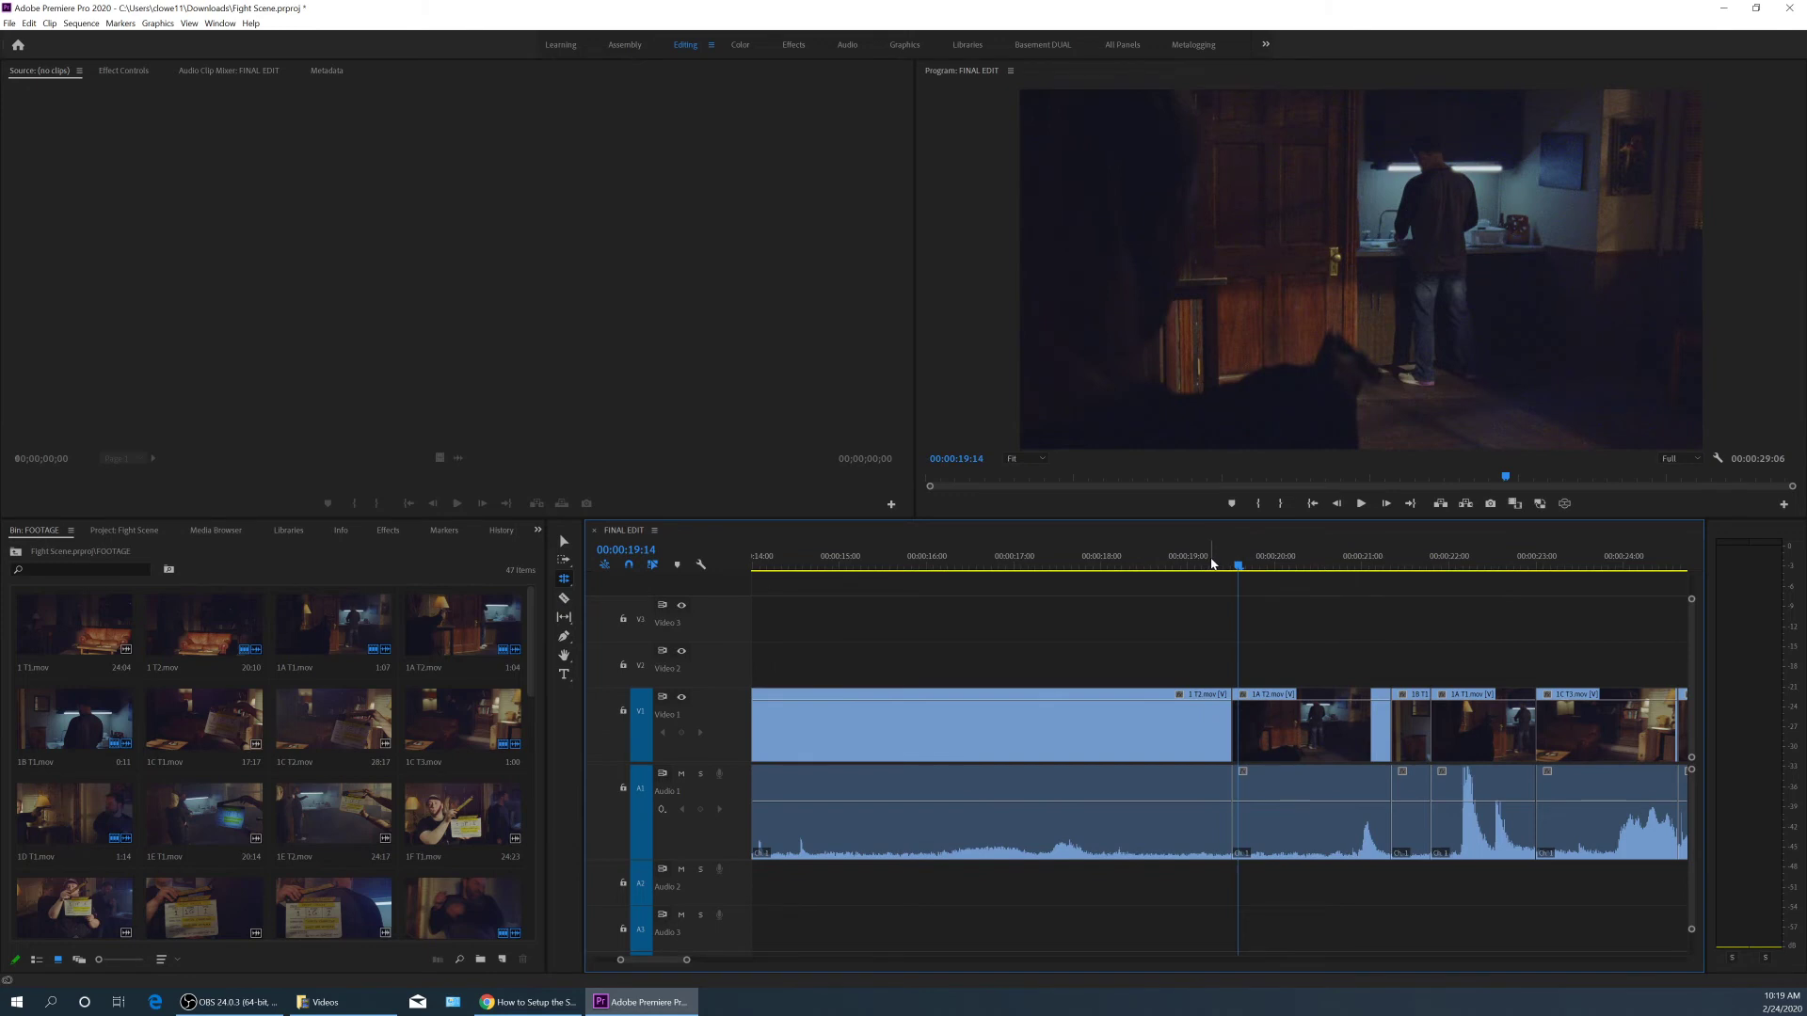
Review the rolled cut, roll it four frames later, replay it, and return to the Selection tool.
{"action": "left_click_drag", "start_coordinate": [1212, 563], "coordinate": [1138, 563]}
{"action": "key", "text": "space"}
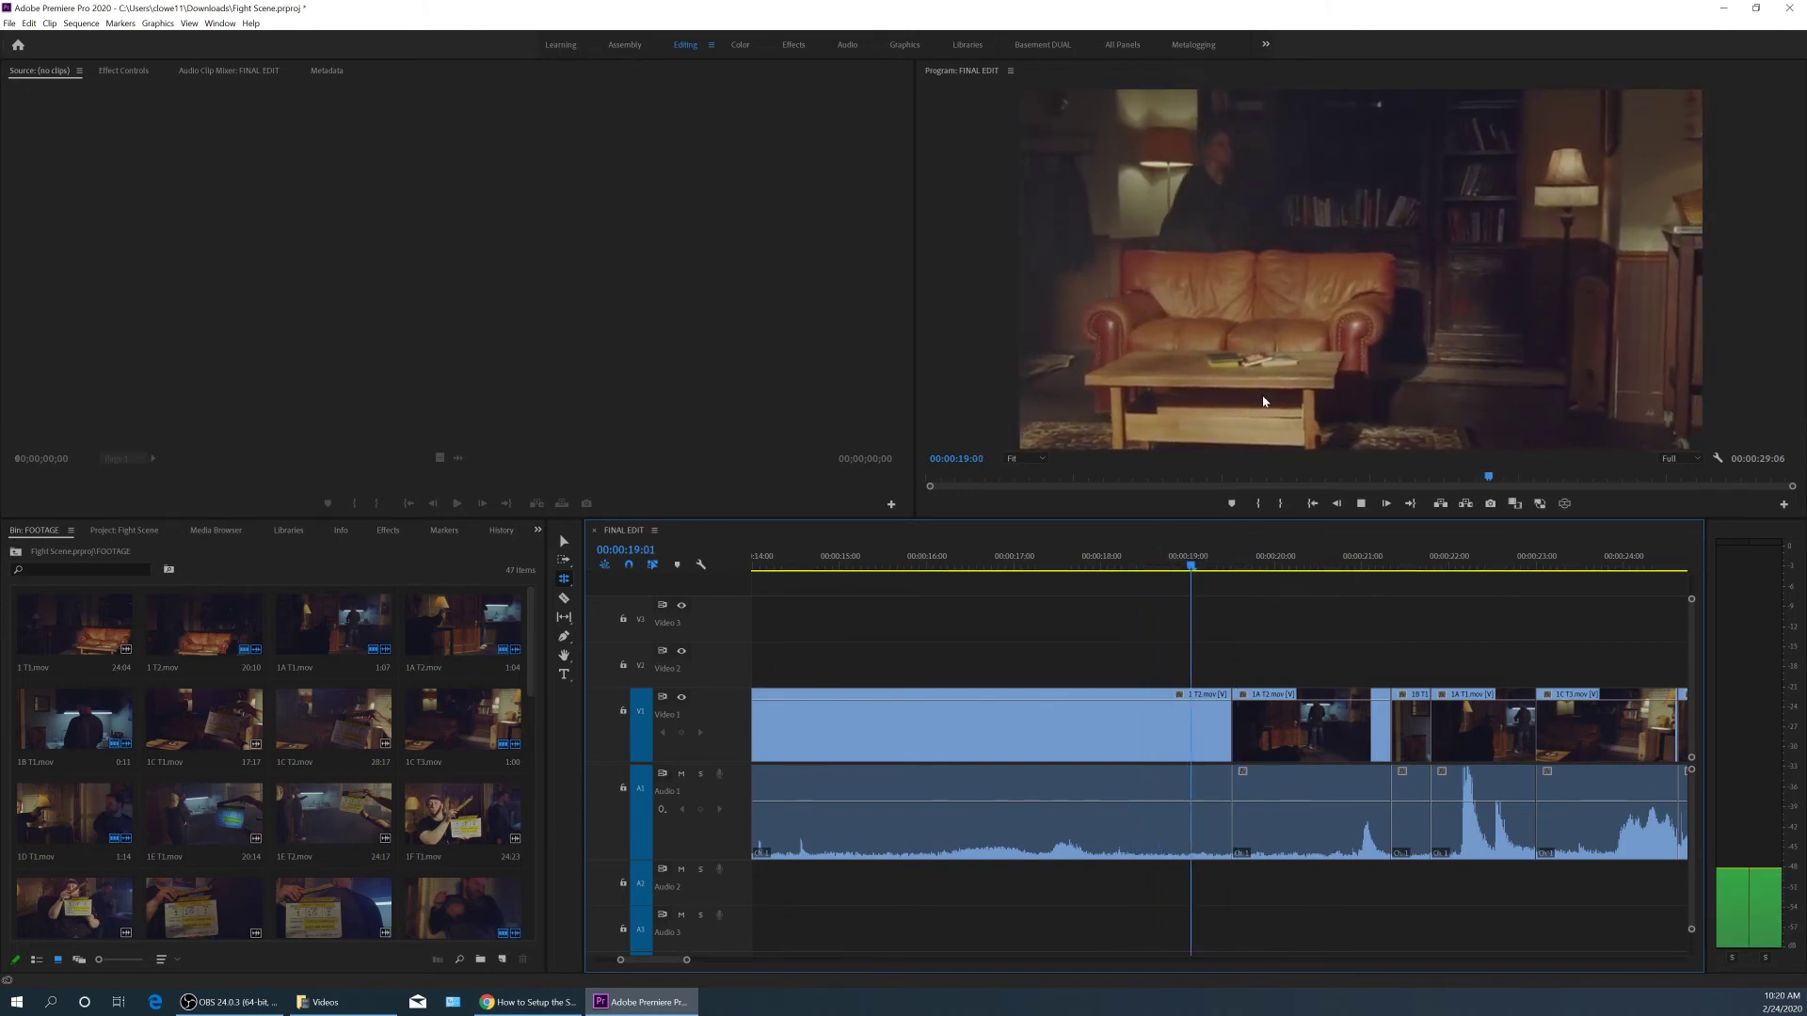
{"action": "key", "text": "space"}
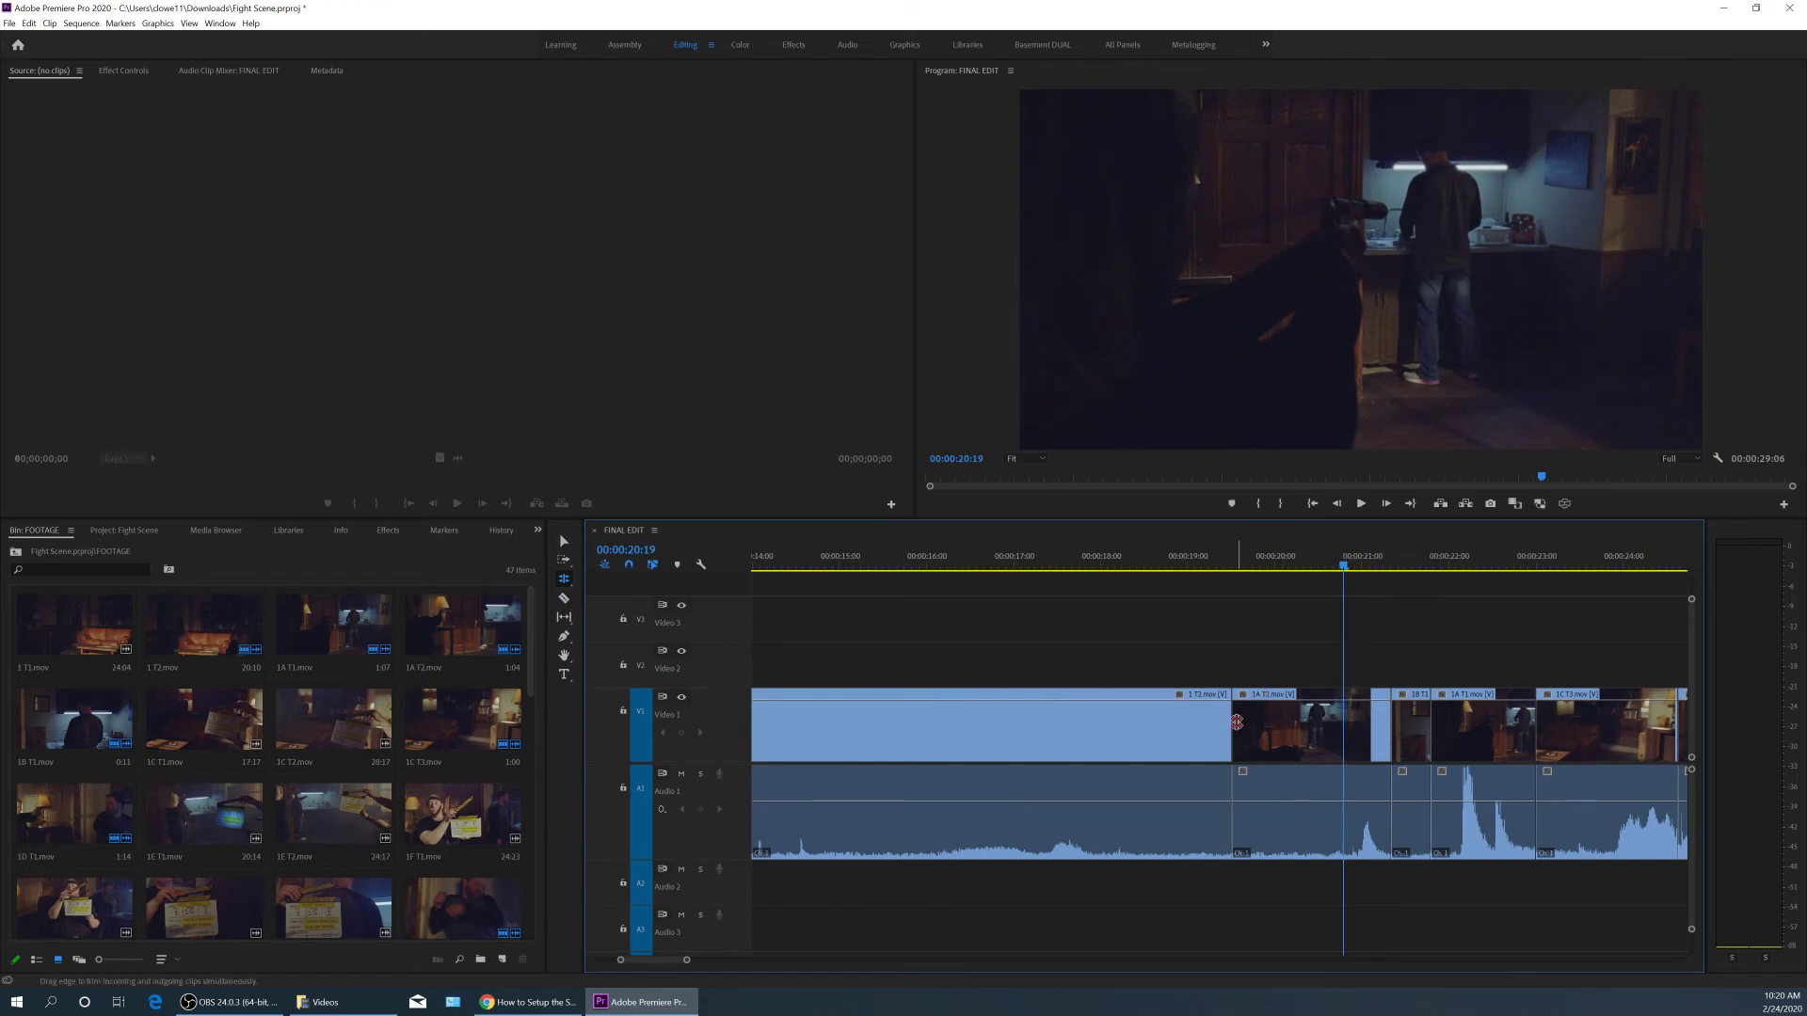
{"action": "left_click_drag", "start_coordinate": [1237, 721], "coordinate": [1253, 723]}
{"action": "key", "text": "shift+k"}
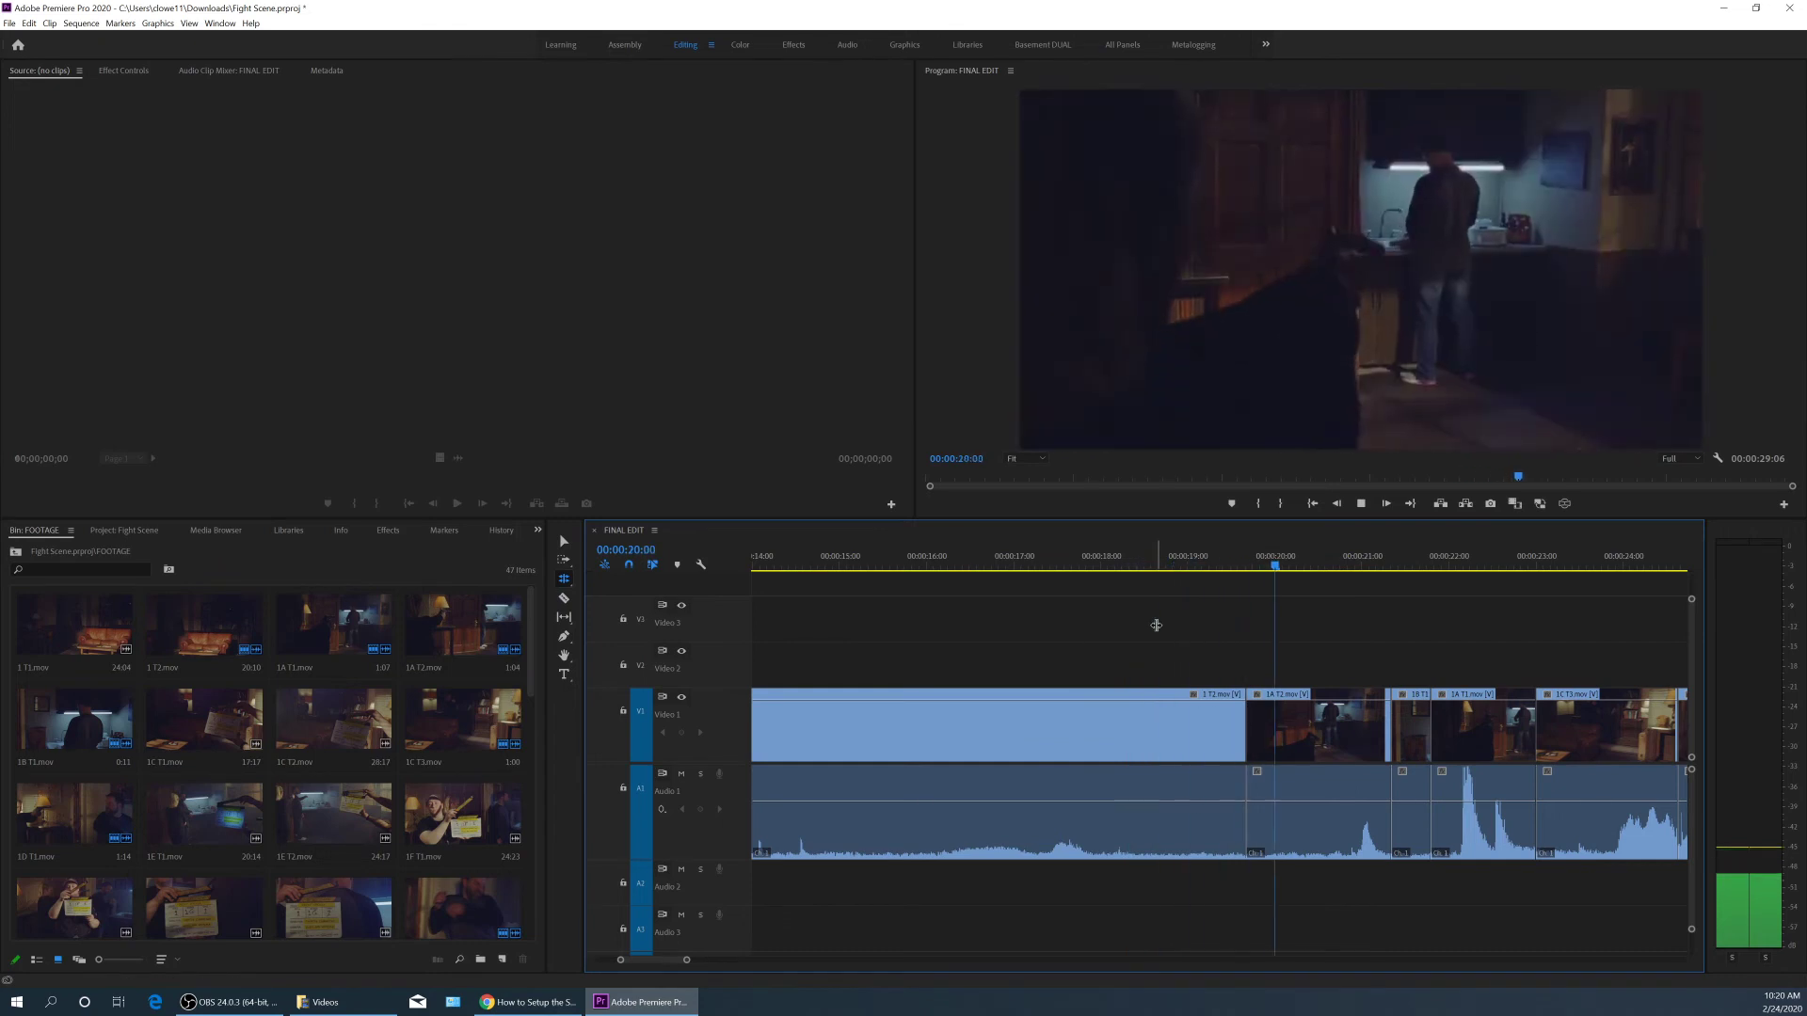
{"action": "key", "text": "space"}
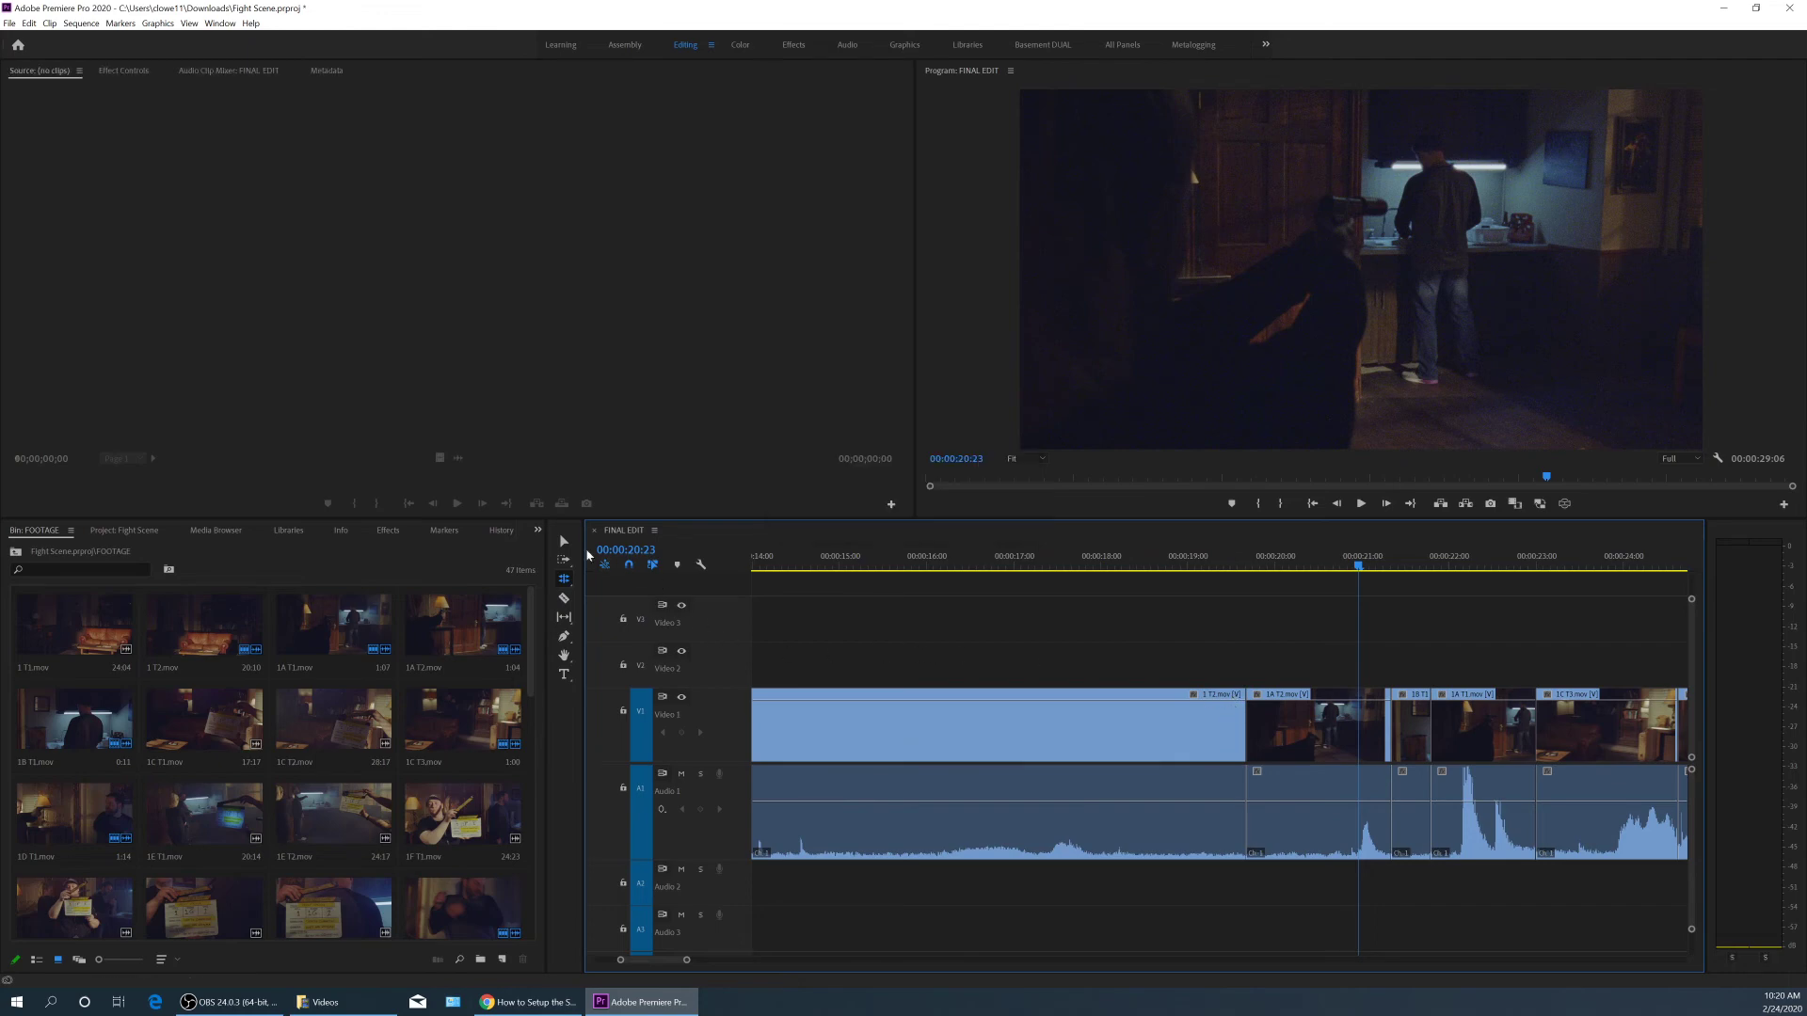
{"action": "key", "text": "v"}
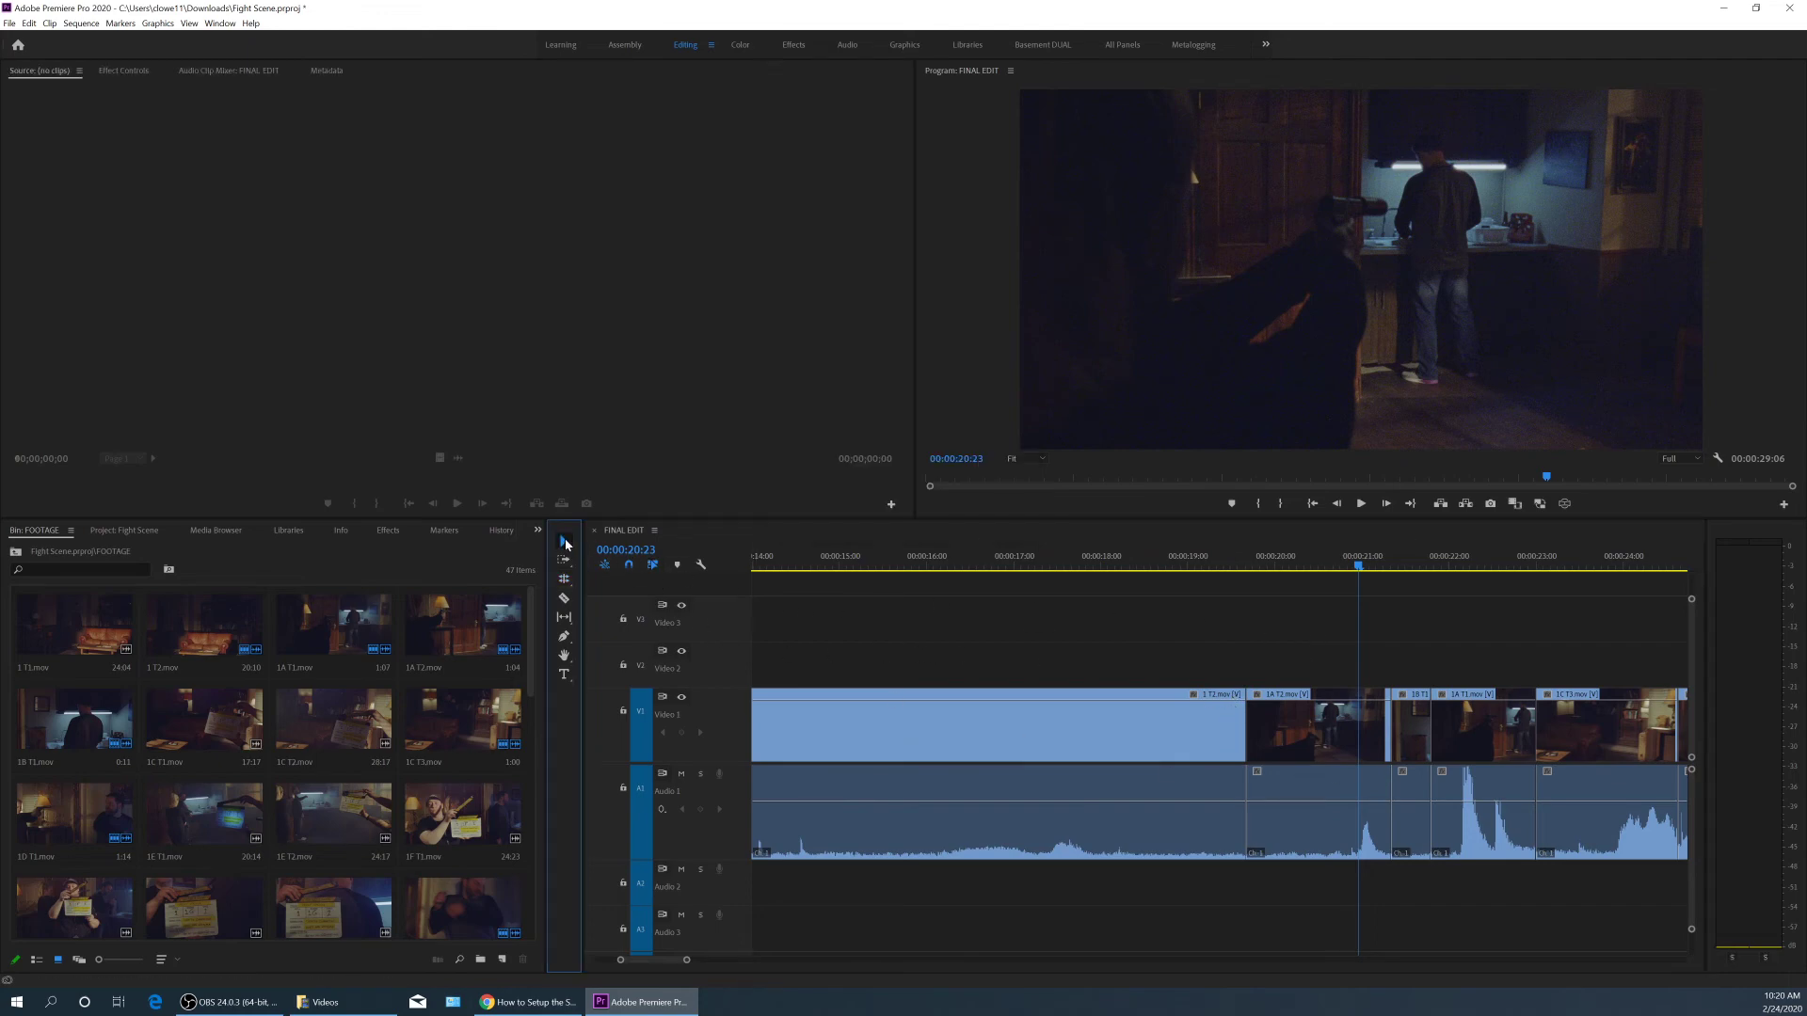
{"action": "left_click", "coordinate": [1141, 725]}
{"action": "left_click_drag", "start_coordinate": [1373, 615], "coordinate": [1172, 746]}
{"action": "left_click", "coordinate": [1283, 650]}
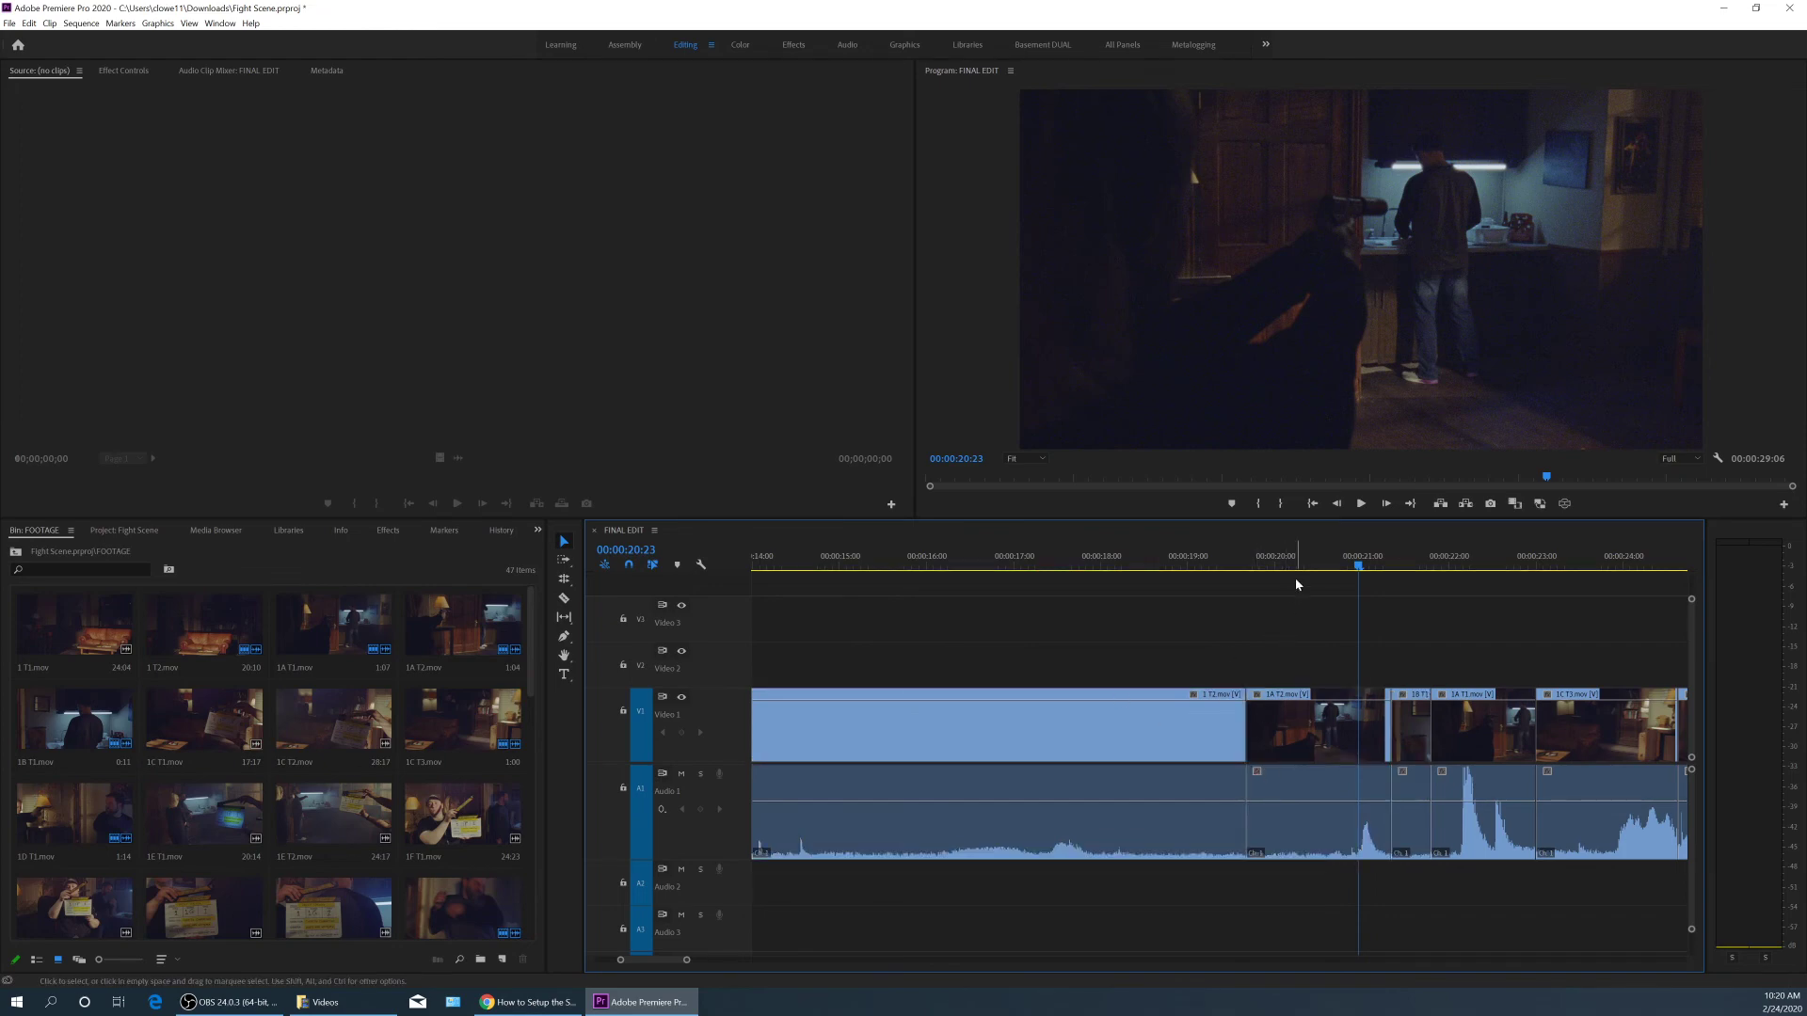
{"action": "key", "text": "Up"}
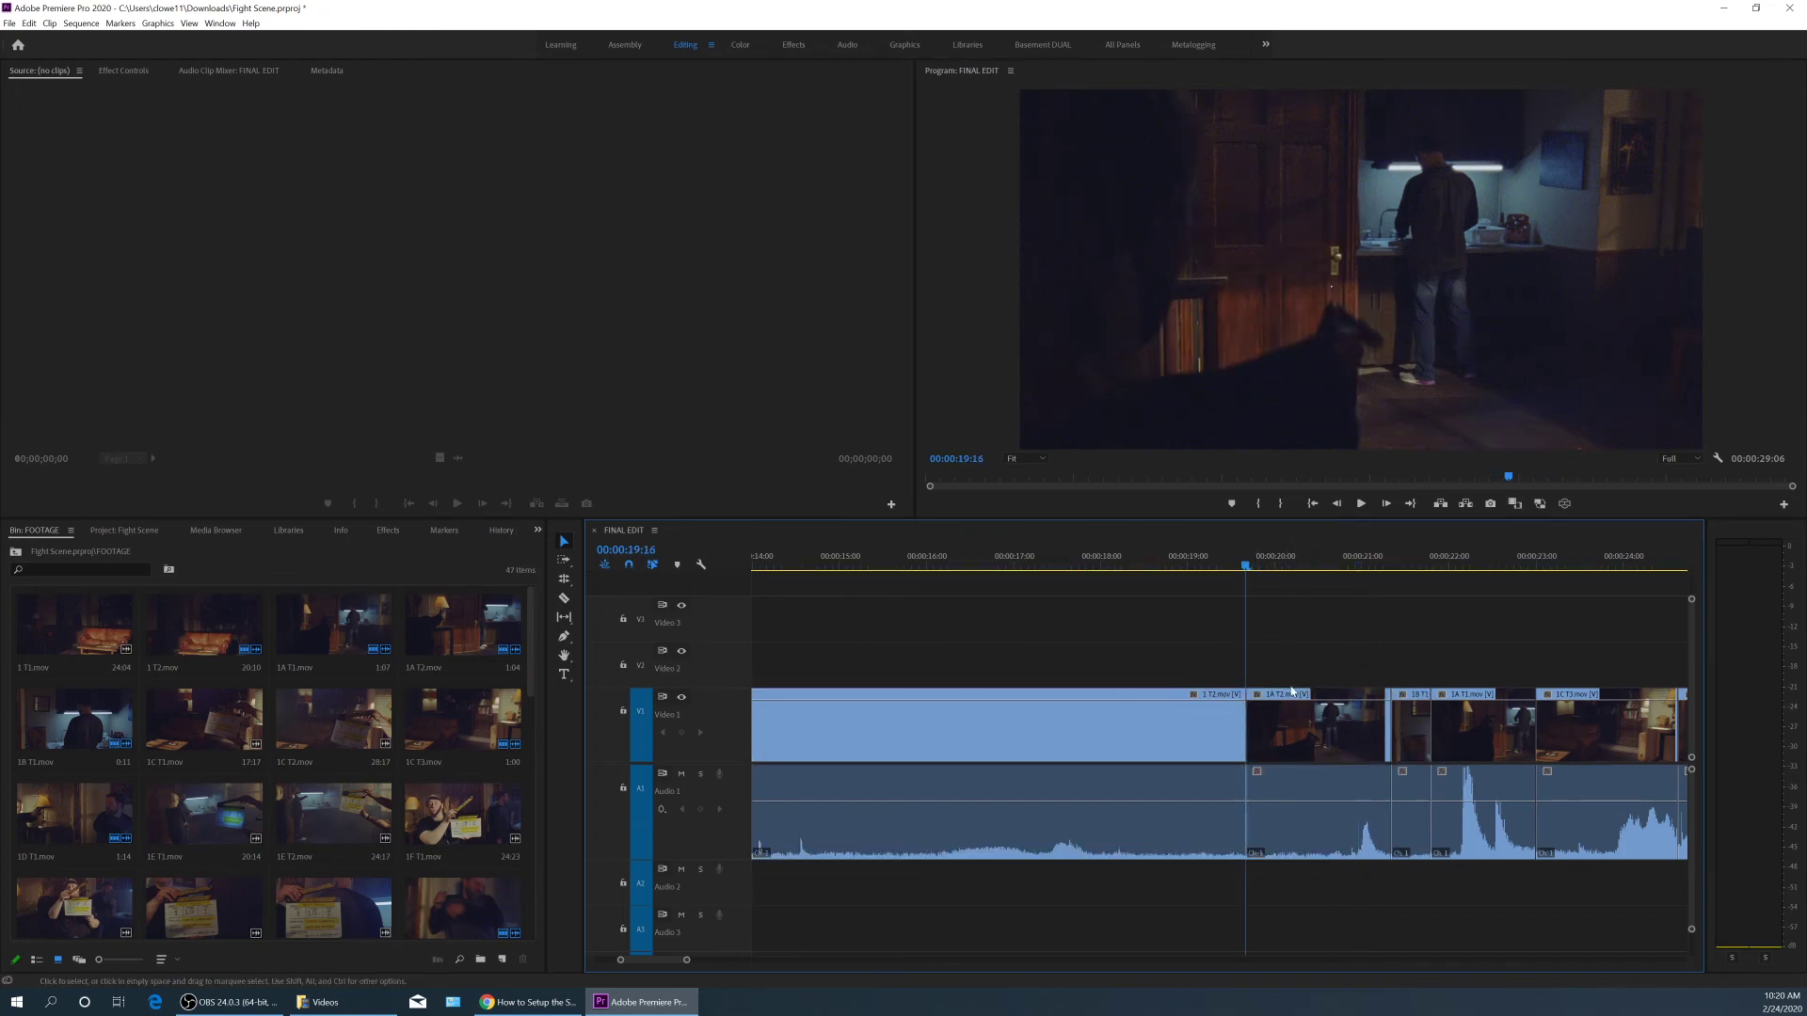